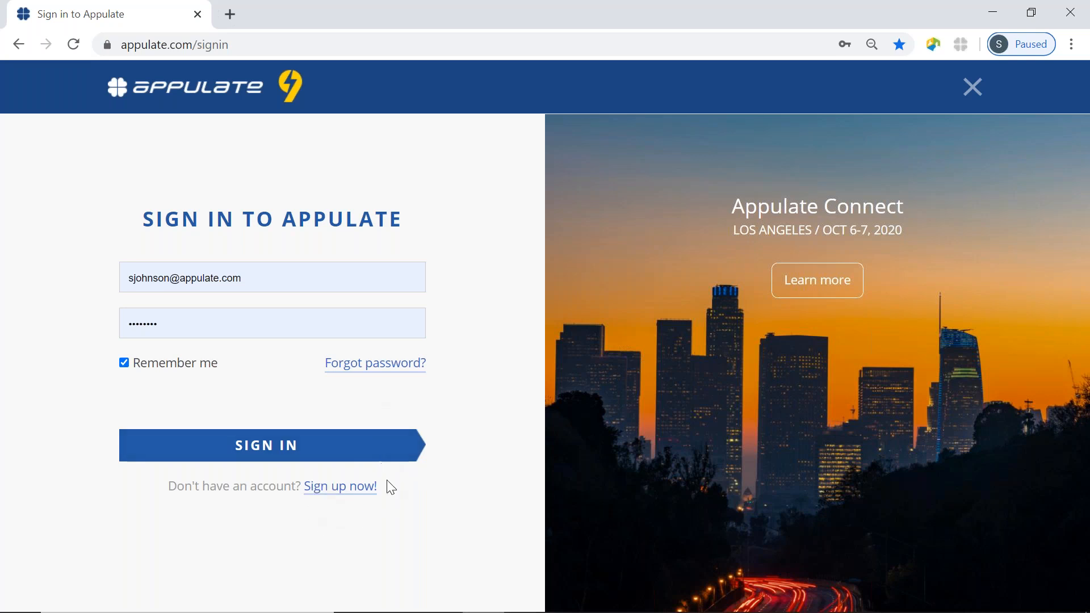
# Sign in with the saved credentials and look over the All Insured customer list.
pyautogui.click(282, 460)
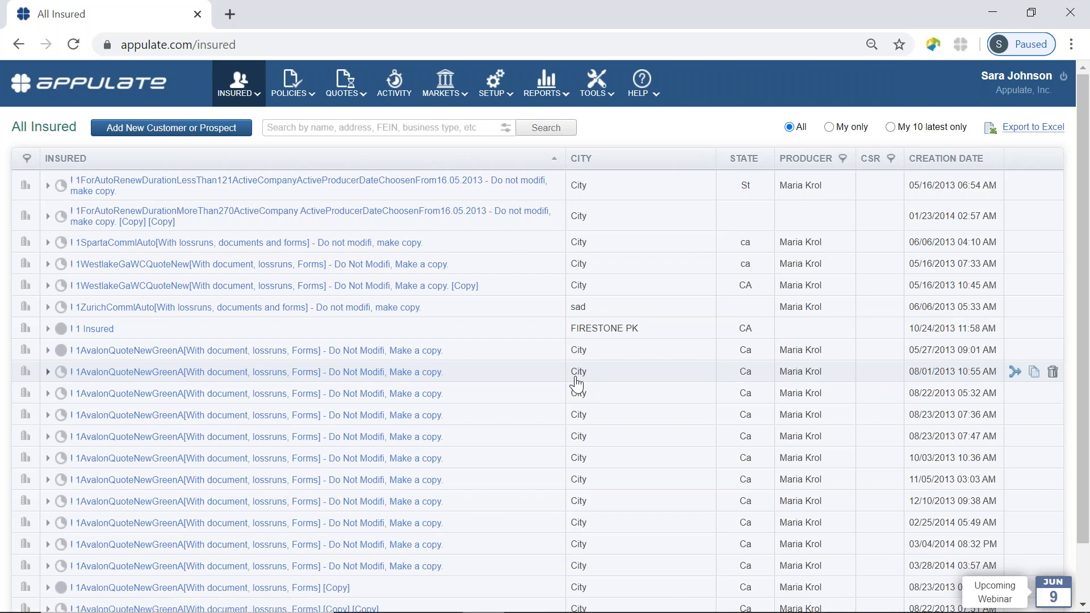
pyautogui.scroll(-1, 560, 390)
pyautogui.scroll(1, 561, 390)
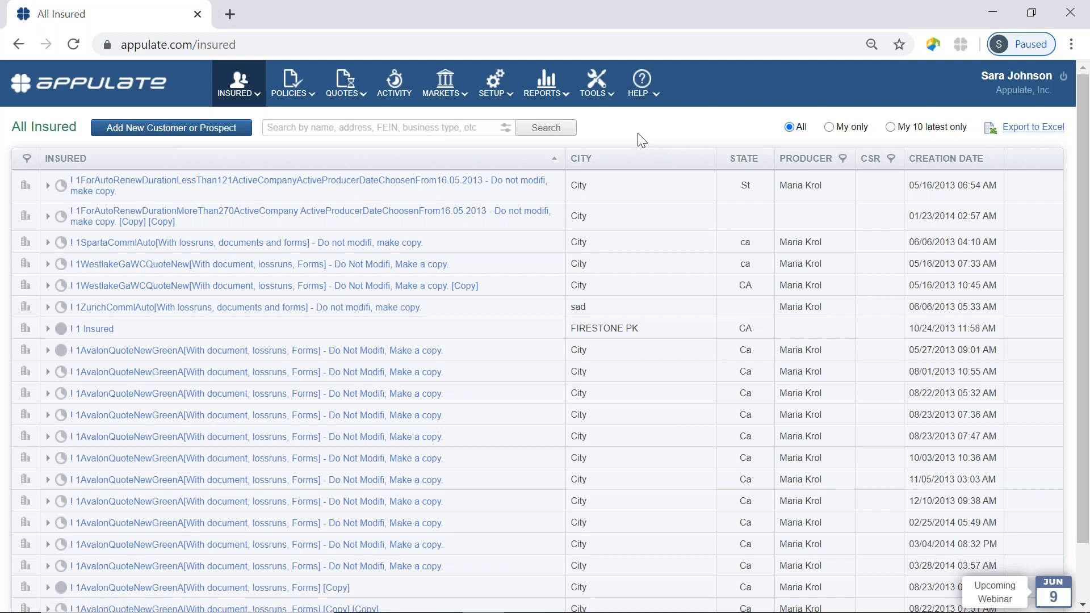
# Go to TOOLS > Appulate Uplink to view the Nexsure AMS requirement and Uplink Driver 3.0.0.237 download.
pyautogui.click(601, 83)
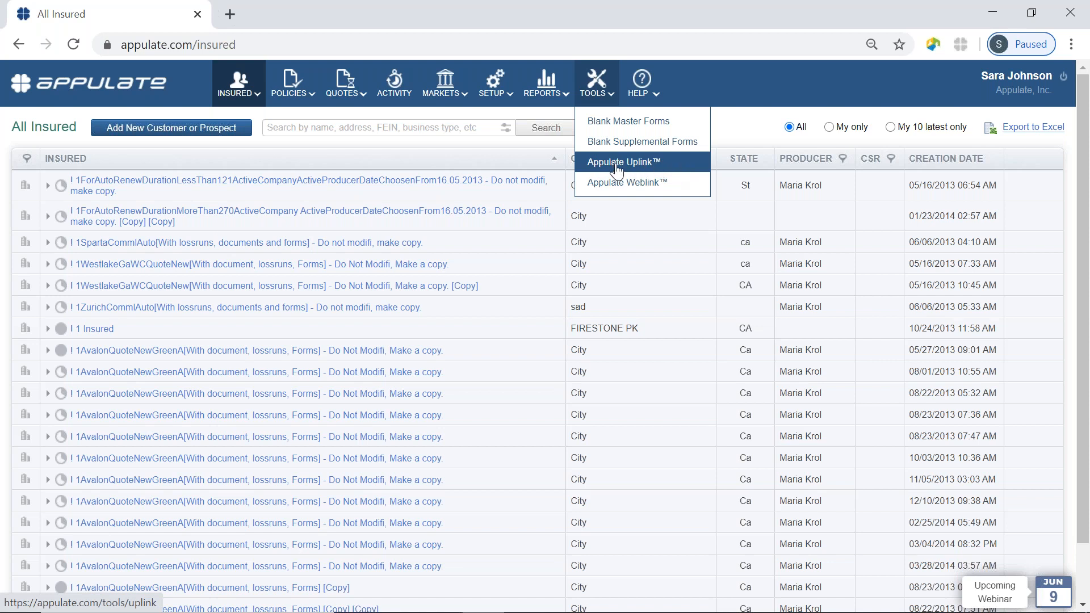
pyautogui.click(642, 165)
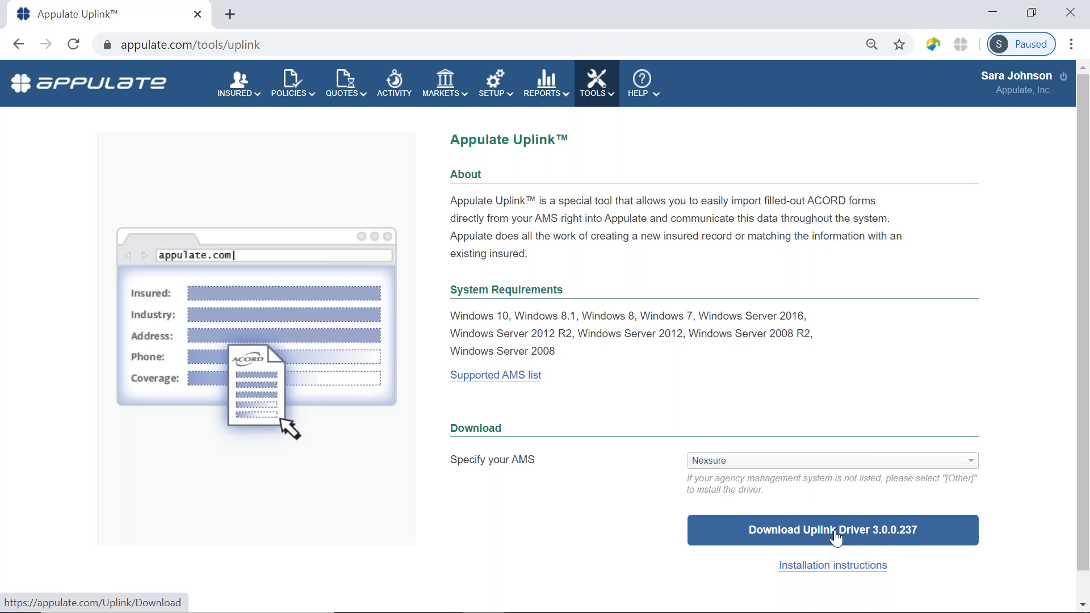
pyautogui.click(597, 84)
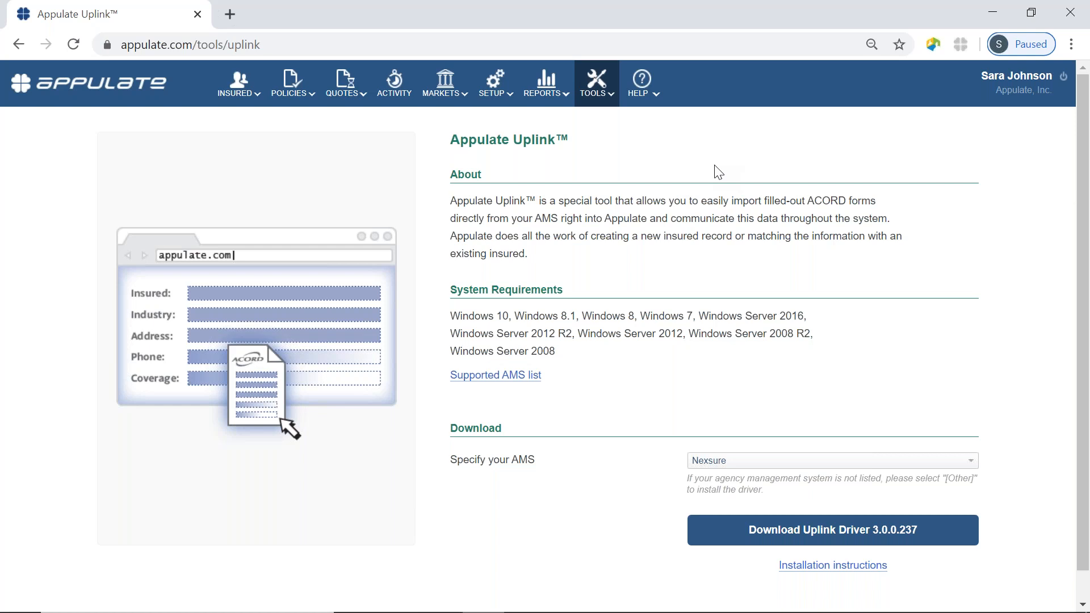
# Open TOOLS > Appulate Weblink and run Test Weblink, which confirms Weblink is installed correctly.
pyautogui.click(605, 85)
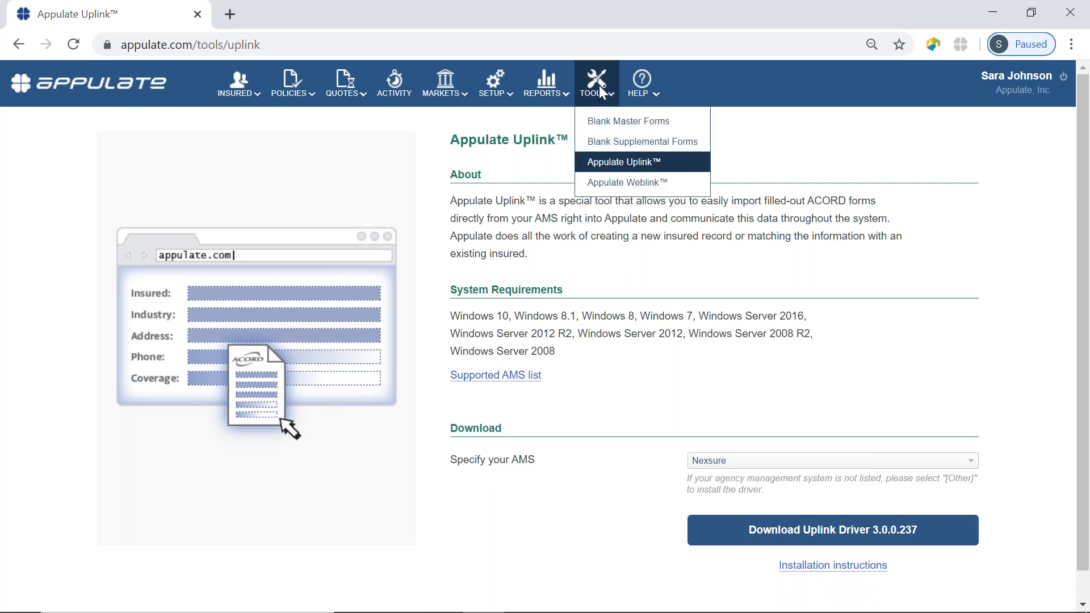
pyautogui.click(616, 183)
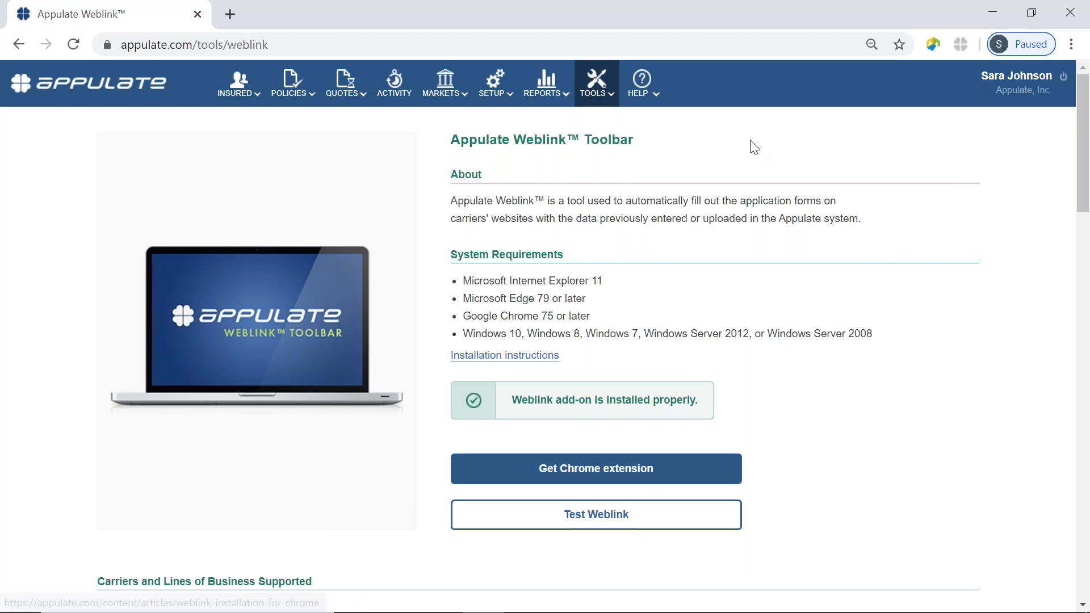
pyautogui.click(596, 527)
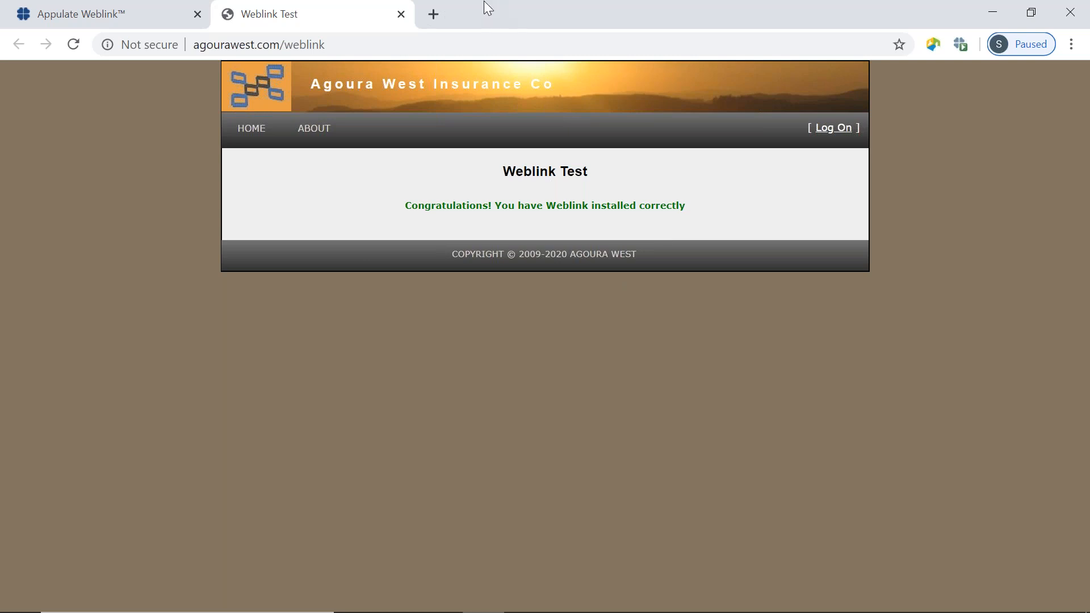
# Close the Weblink Test tab to return to the Weblink Toolbar page.
pyautogui.click(401, 13)
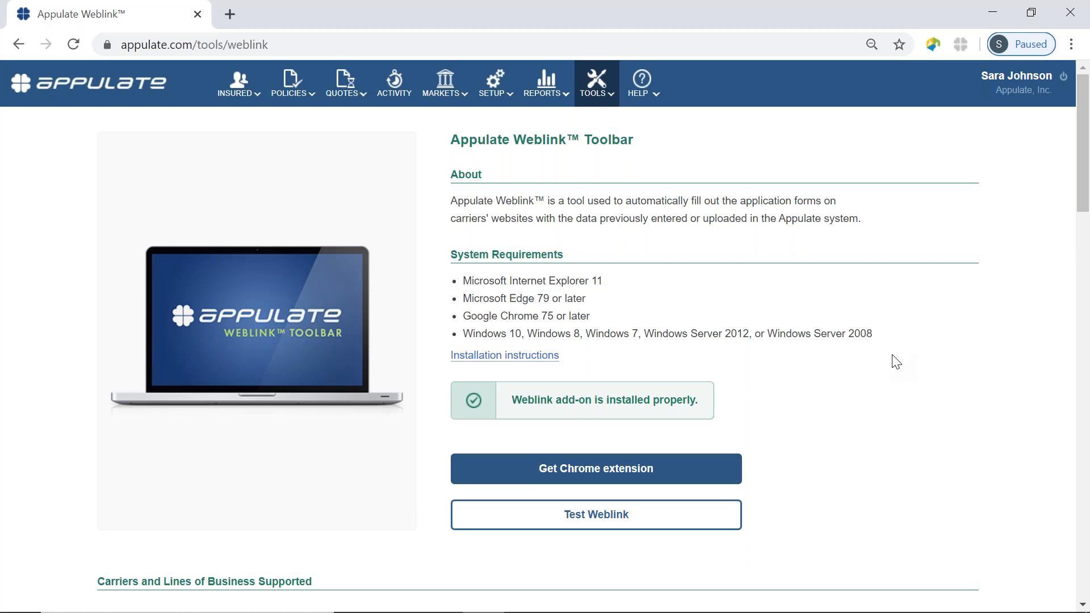
# Show MARKETS > Selected, listing 349 markets, all not appointed.
pyautogui.click(451, 83)
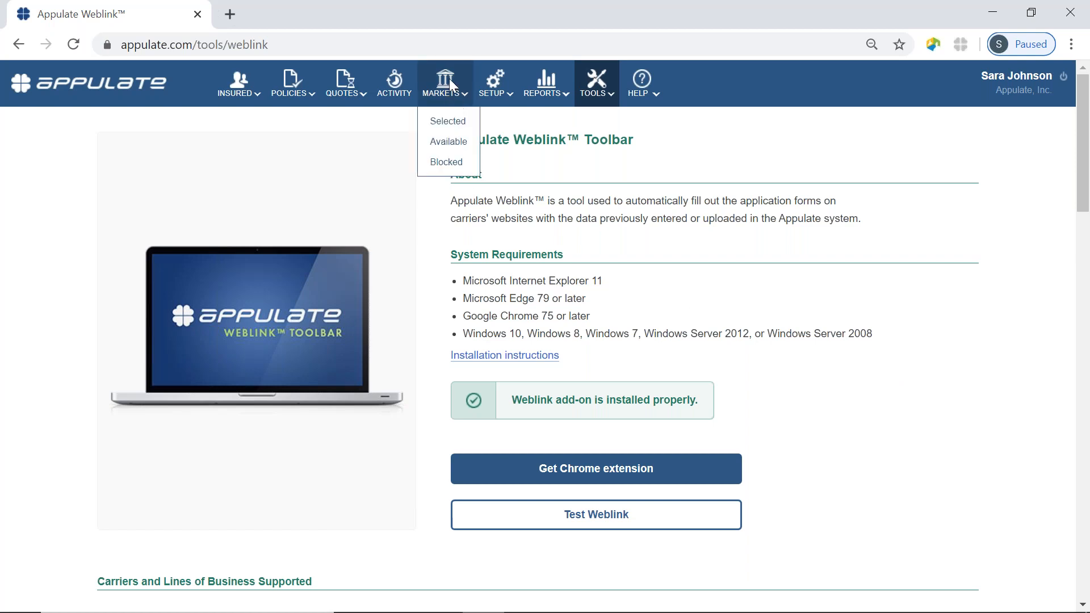
pyautogui.rightClick(451, 130)
pyautogui.click(450, 122)
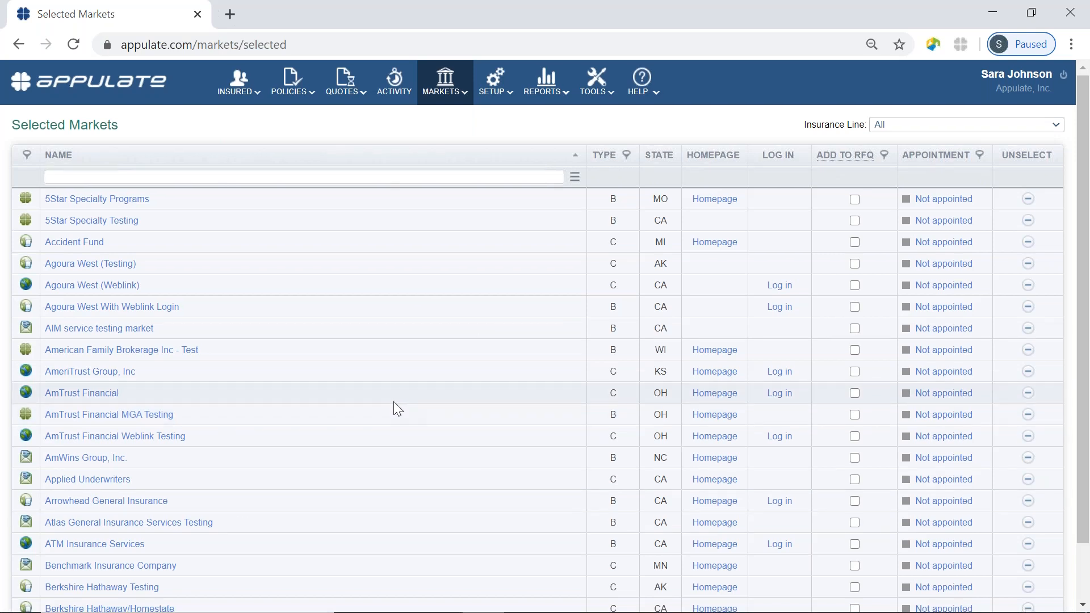
pyautogui.scroll(-2, 394, 401)
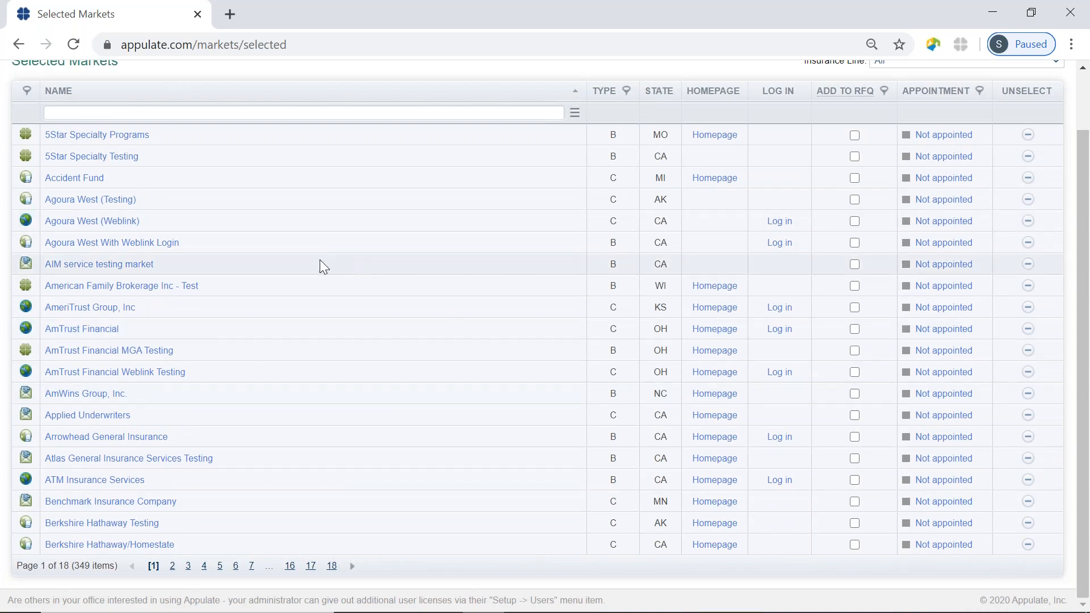
pyautogui.scroll(2, 319, 260)
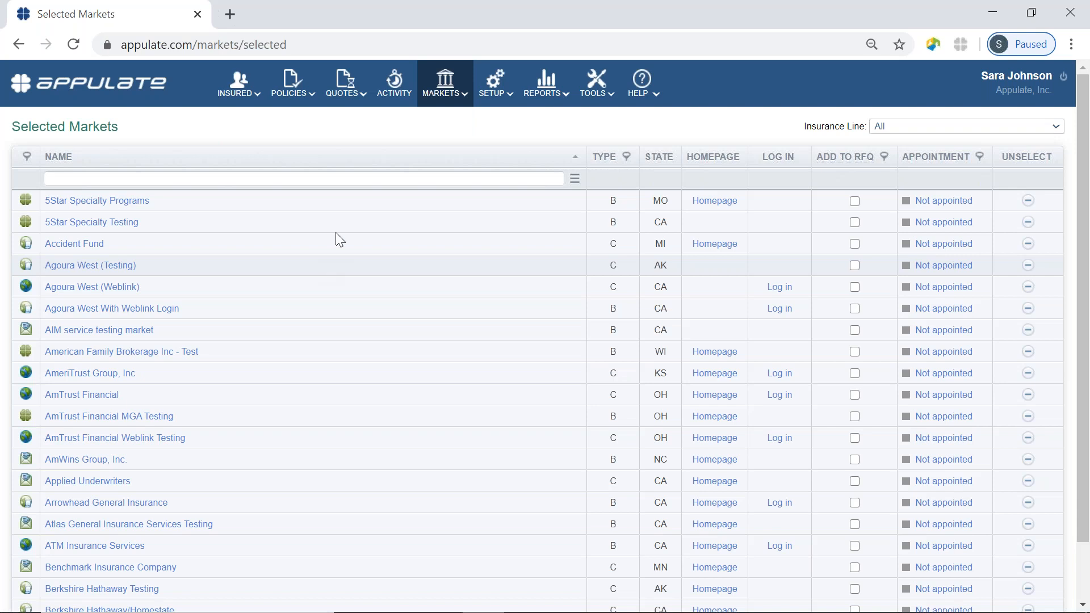
pyautogui.moveTo(452, 93)
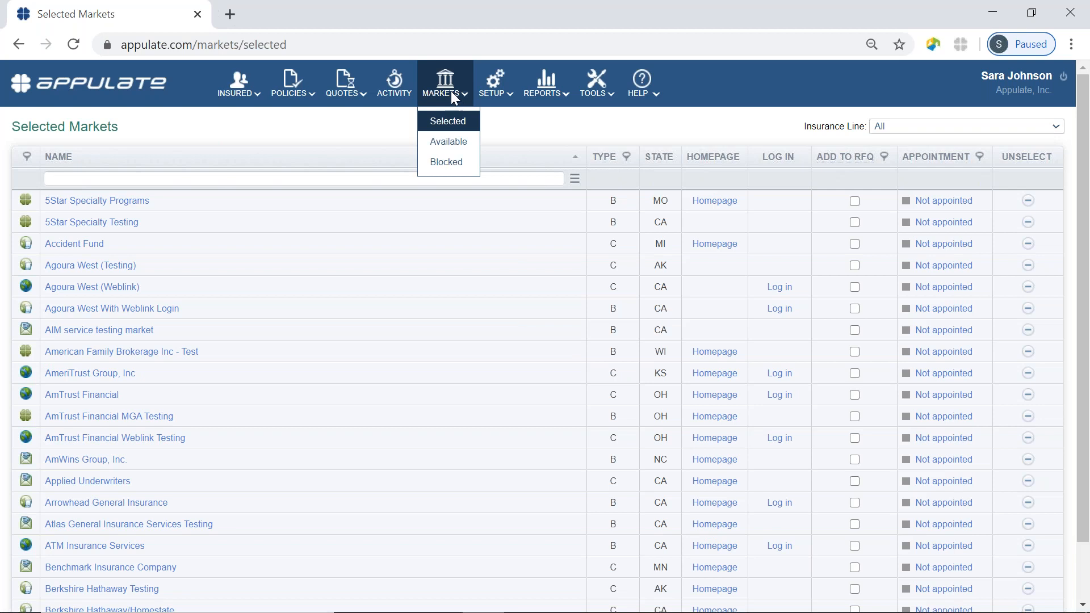
# On Available Markets, select the '# insurance Agency, LLC dba Hashtag Insurance Agency' market.
pyautogui.click(459, 147)
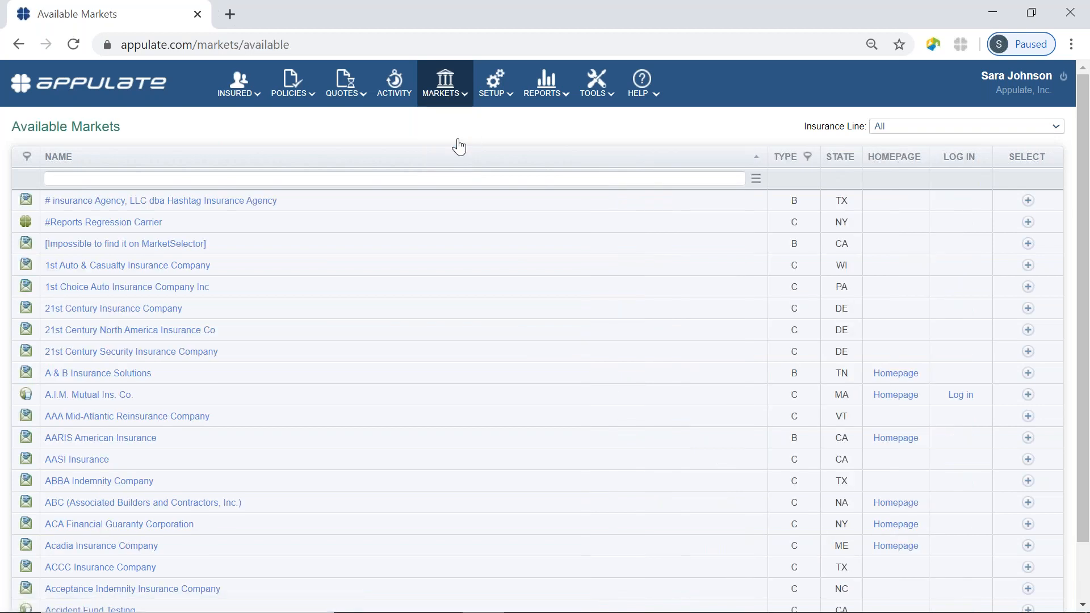
pyautogui.scroll(-2, 440, 287)
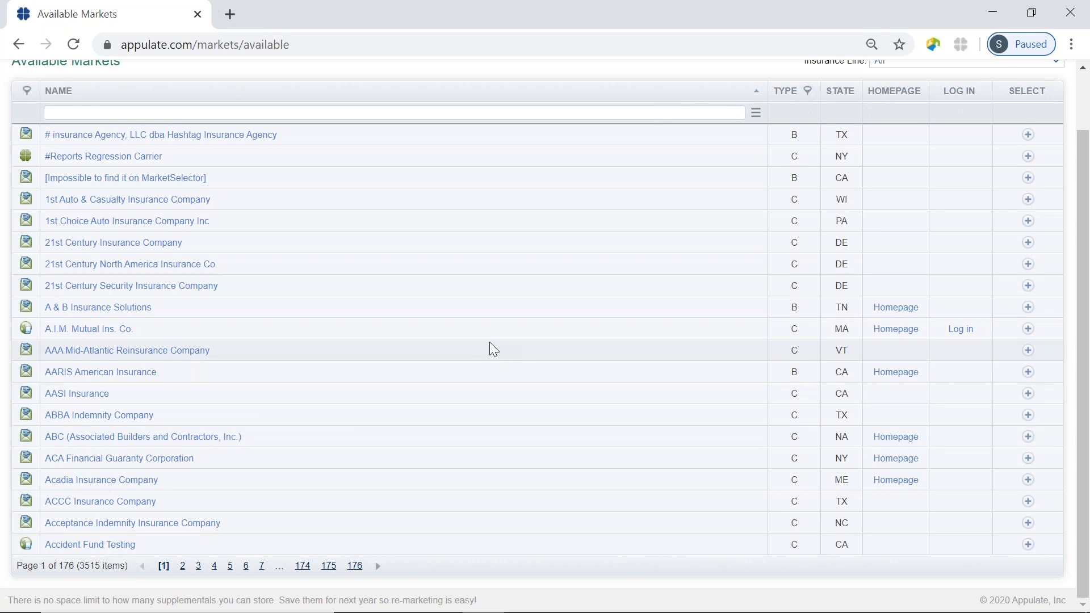
pyautogui.scroll(2, 489, 342)
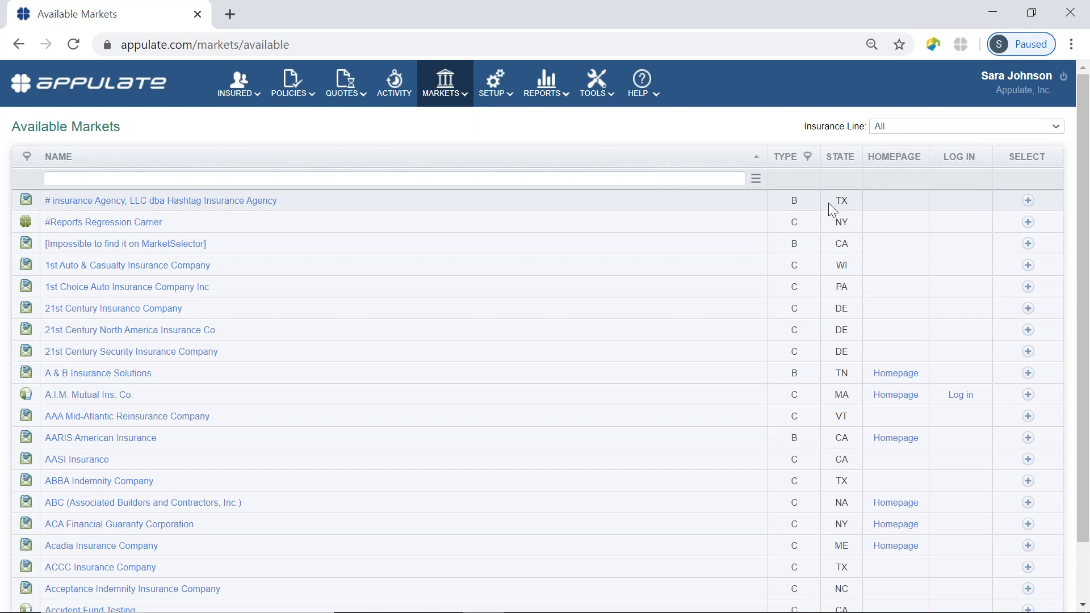
pyautogui.click(1028, 202)
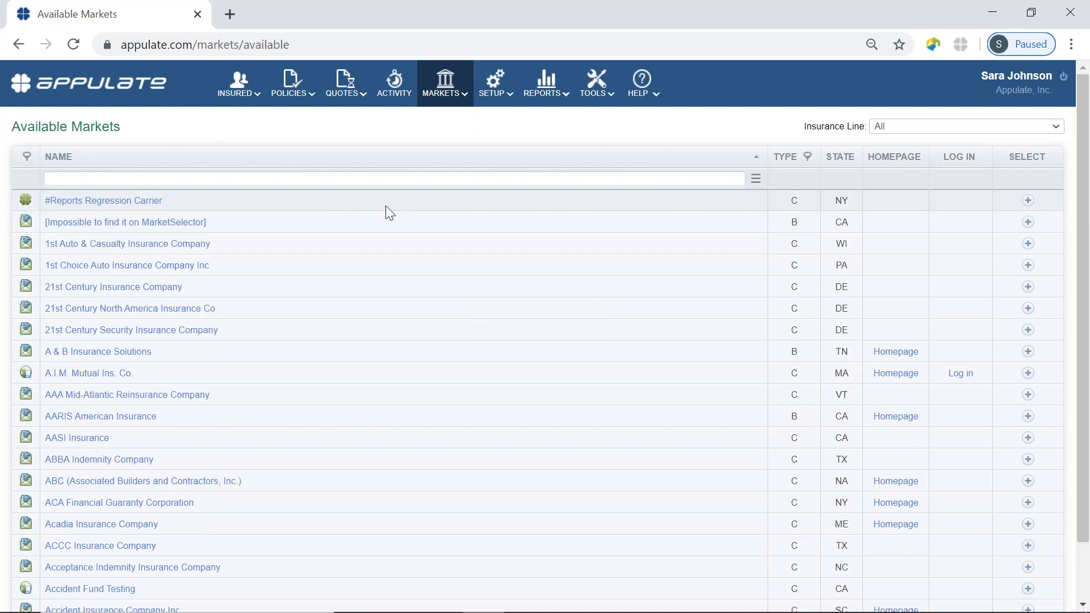
pyautogui.moveTo(454, 81)
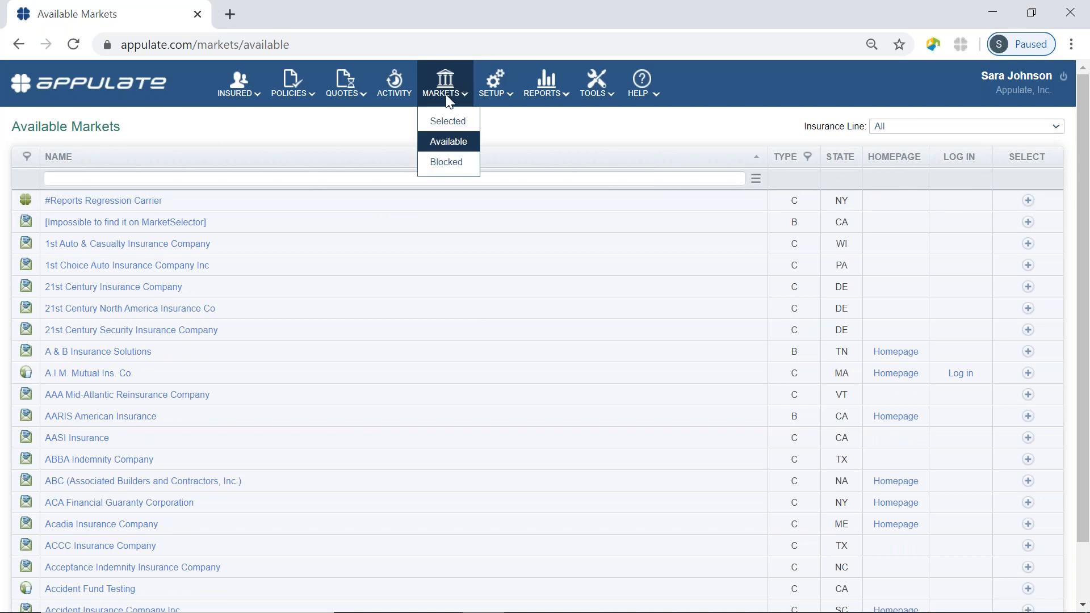
# Unselect the '# insurance Agency' market on Selected Markets and confirm with OK.
pyautogui.click(447, 121)
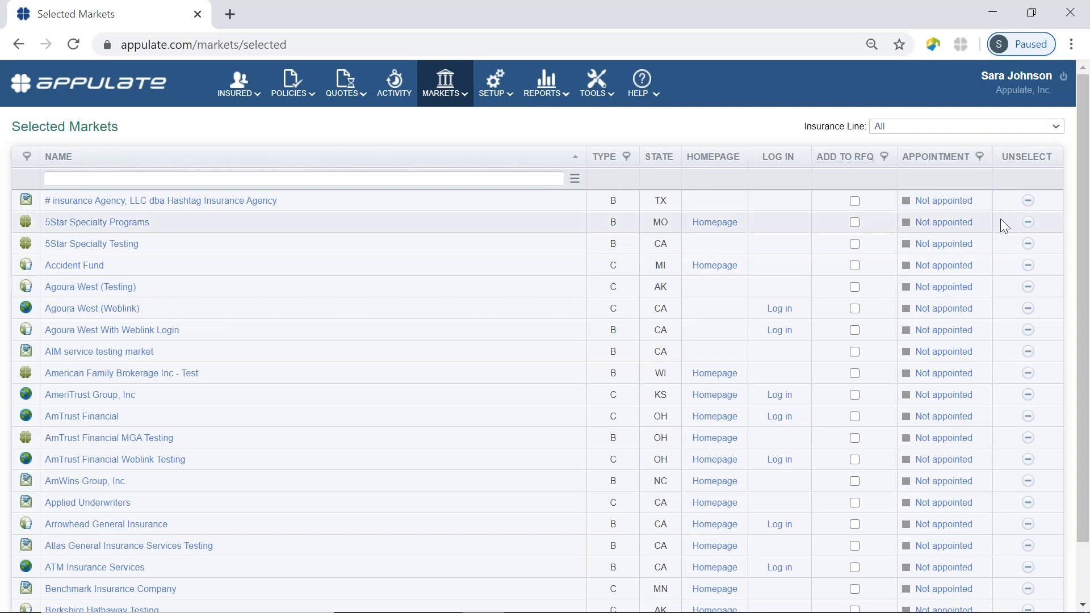
pyautogui.click(1028, 202)
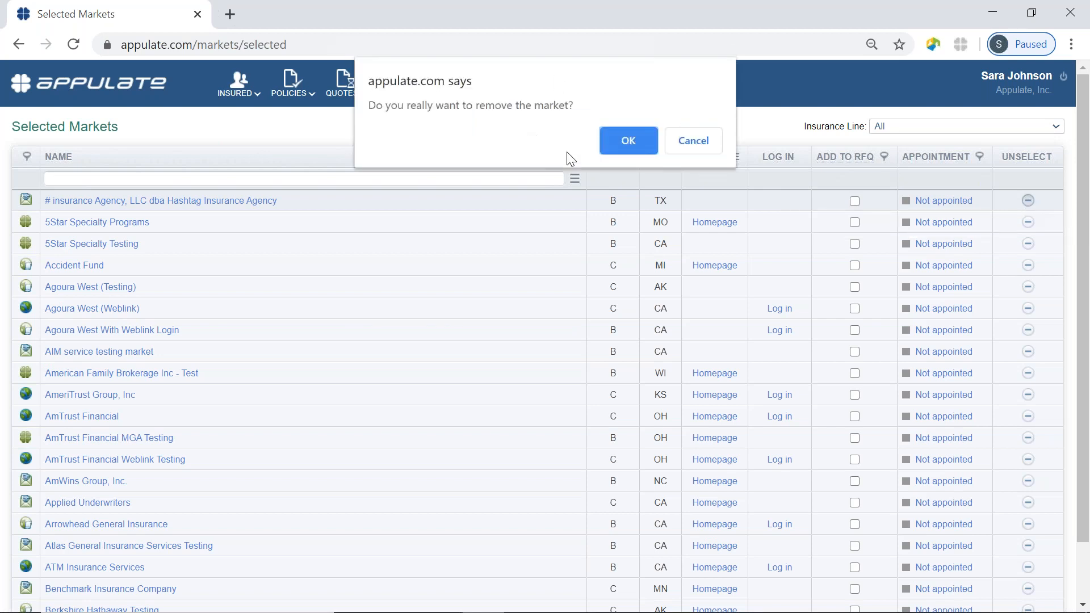
pyautogui.click(628, 152)
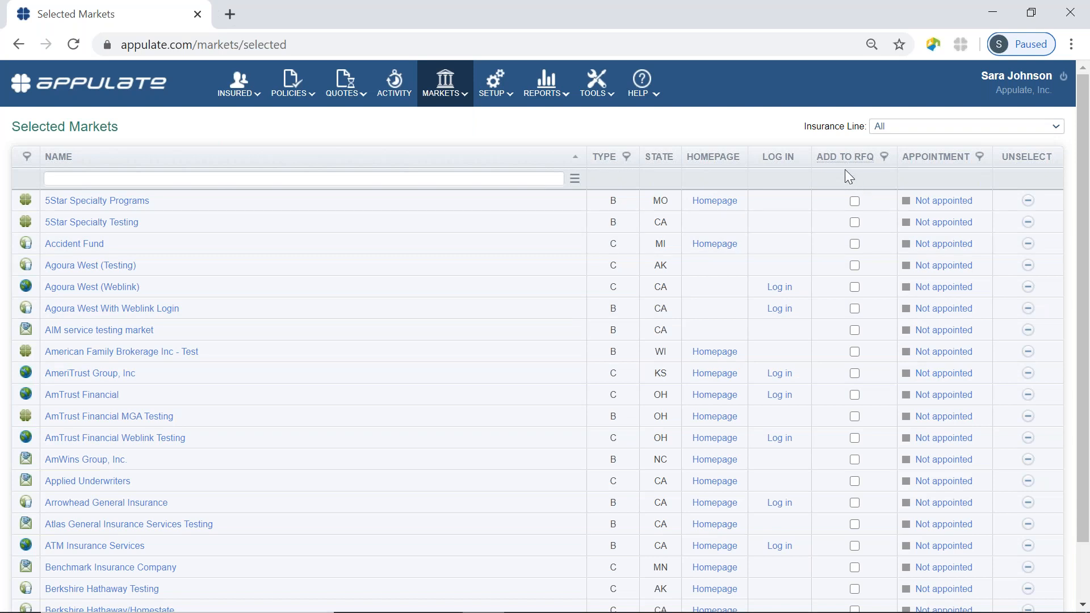
pyautogui.moveTo(840, 158)
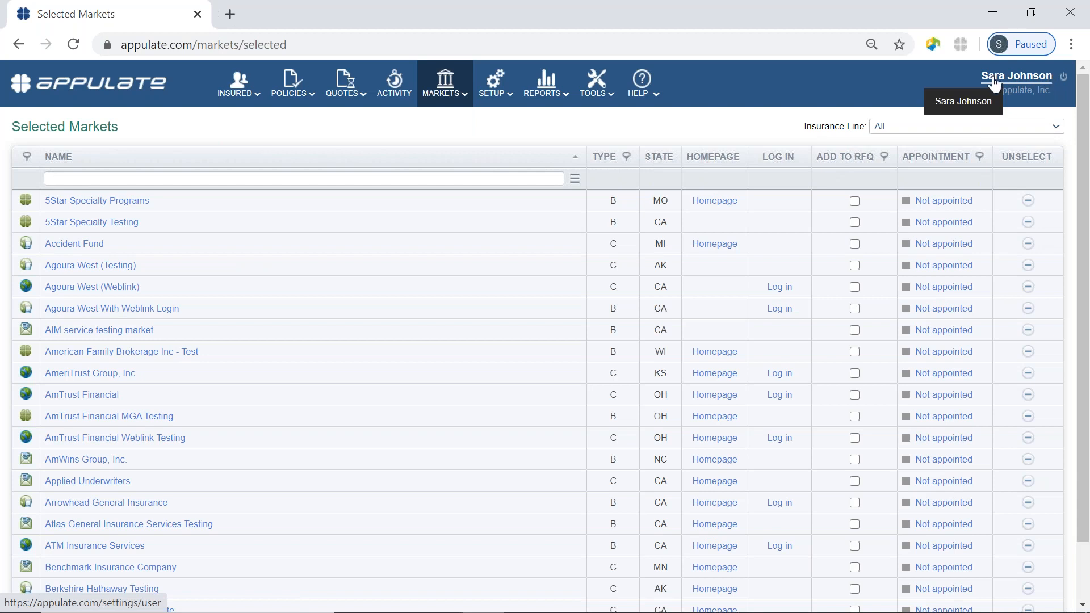
# Open My Profile, close the Nexsure connection error, and scroll down to the Market Logins table.
pyautogui.click(1014, 81)
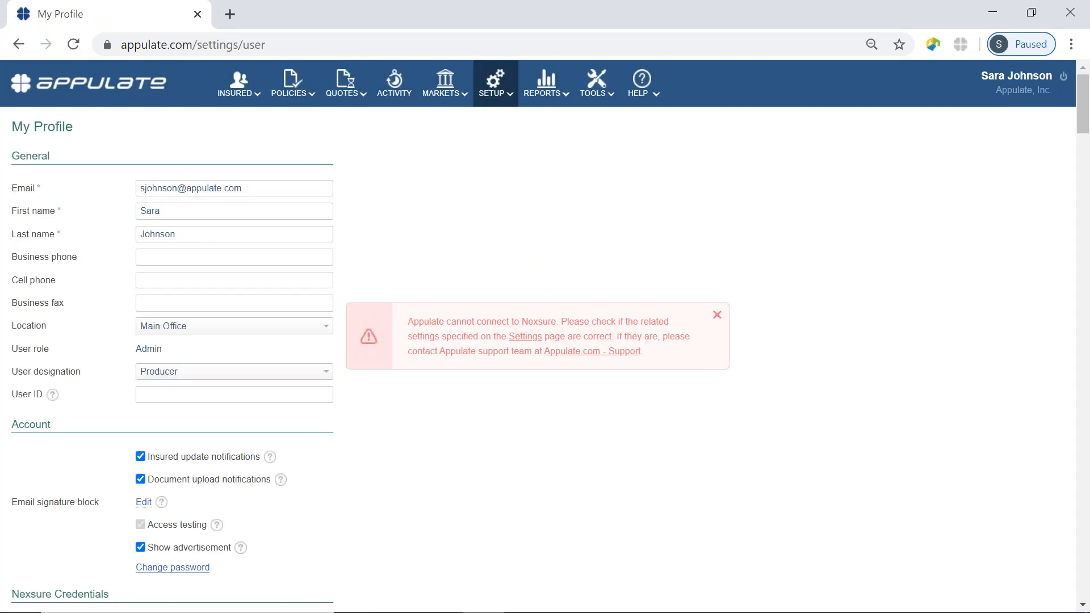
pyautogui.click(717, 314)
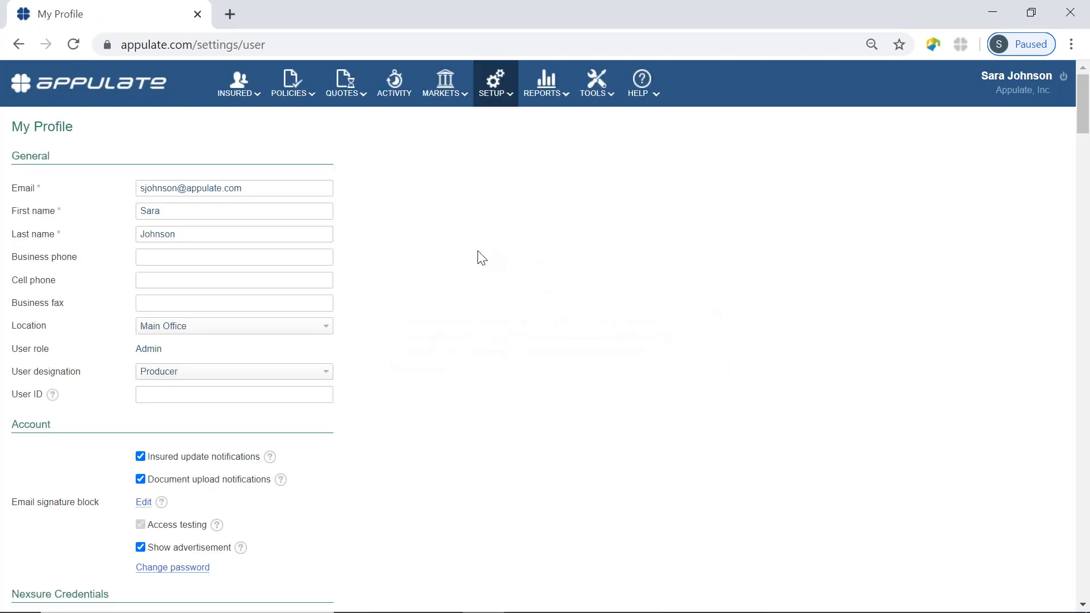
pyautogui.scroll(-12, 481, 258)
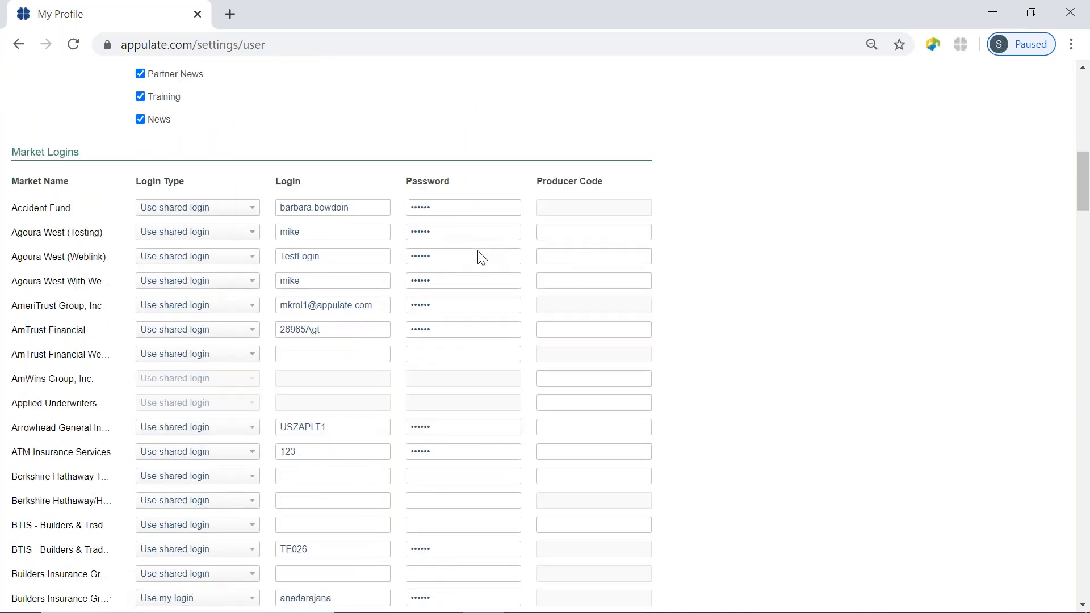
pyautogui.scroll(-2, 481, 258)
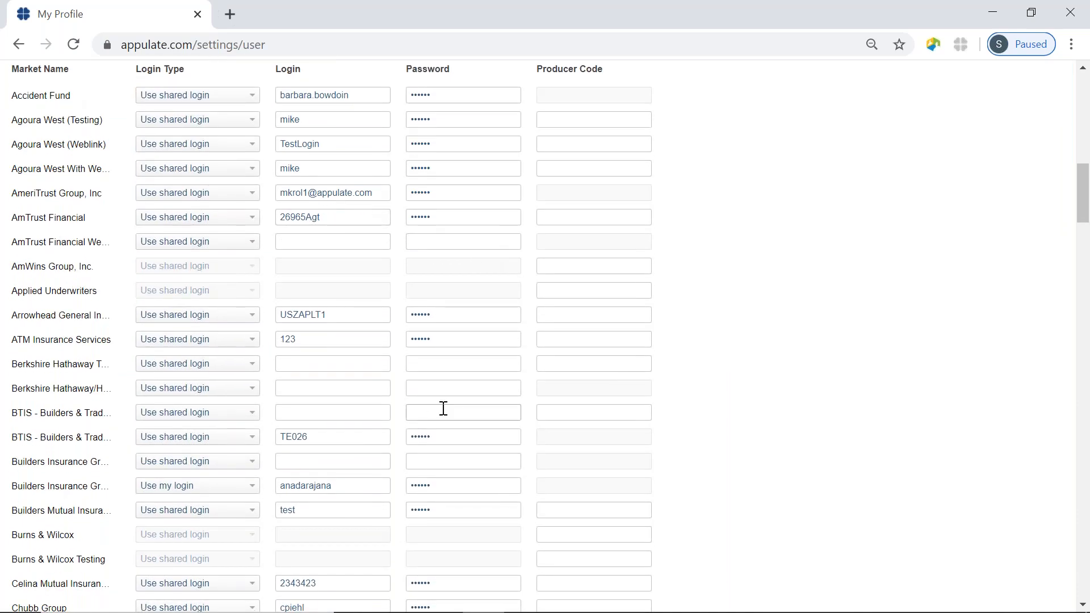
pyautogui.scroll(1, 354, 307)
pyautogui.scroll(-1, 354, 307)
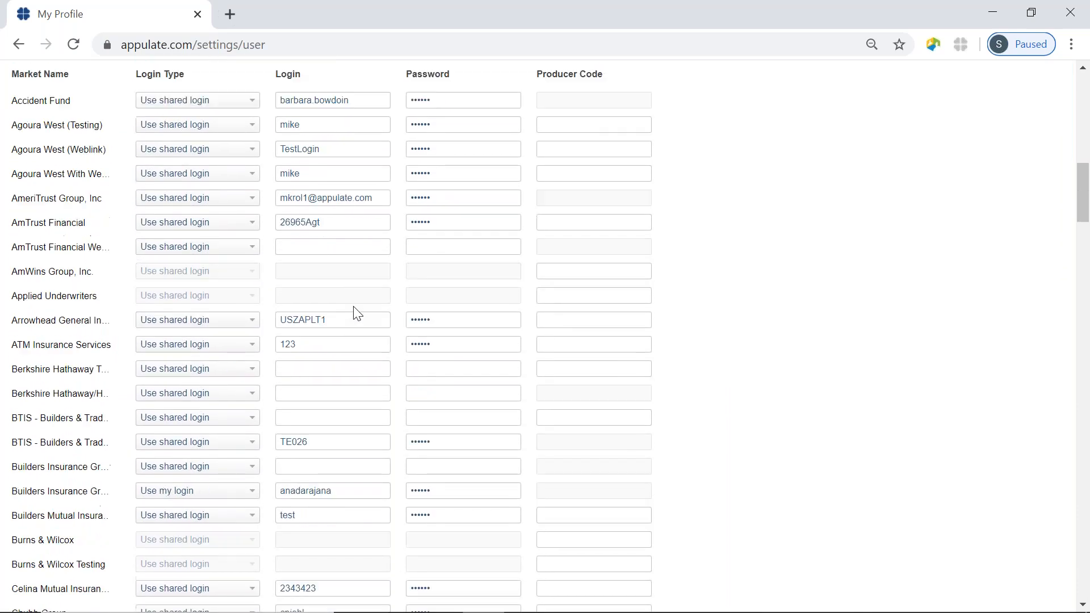
pyautogui.scroll(-1, 357, 312)
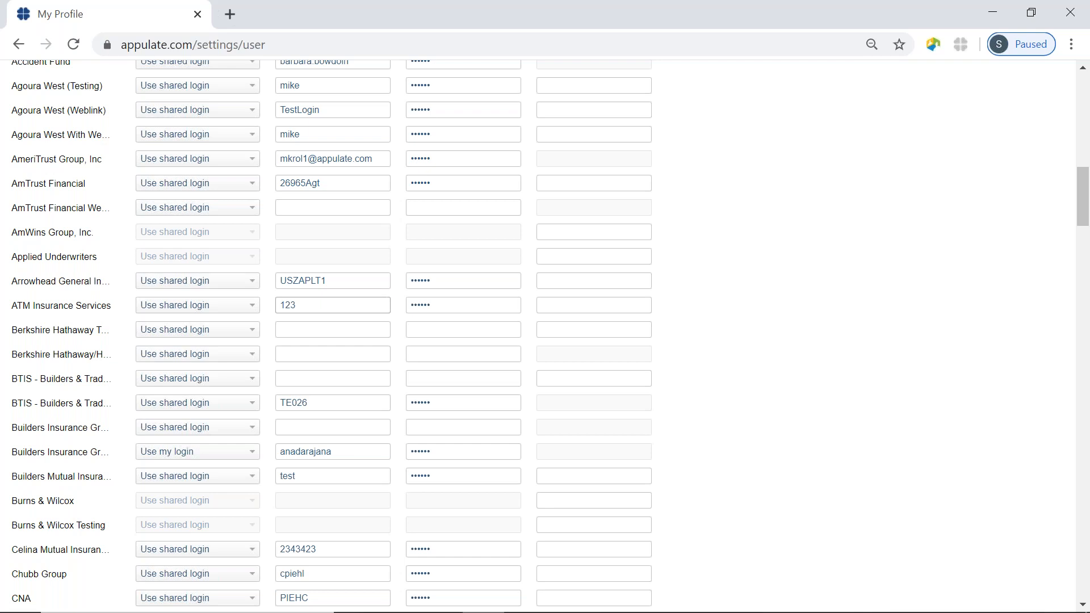
pyautogui.scroll(3, 352, 299)
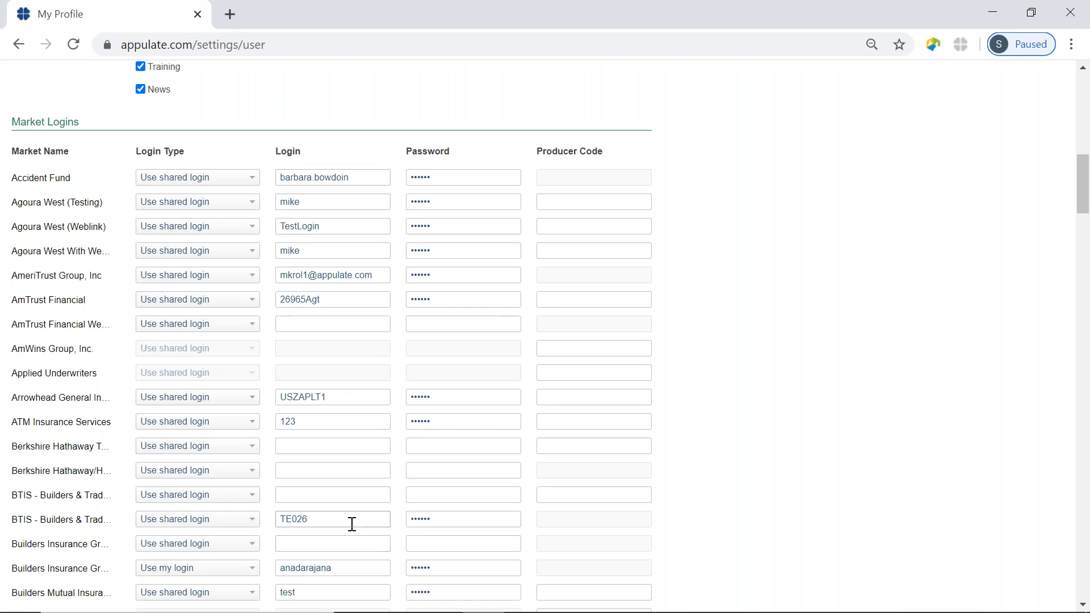
pyautogui.scroll(-5, 352, 524)
pyautogui.scroll(7, 352, 524)
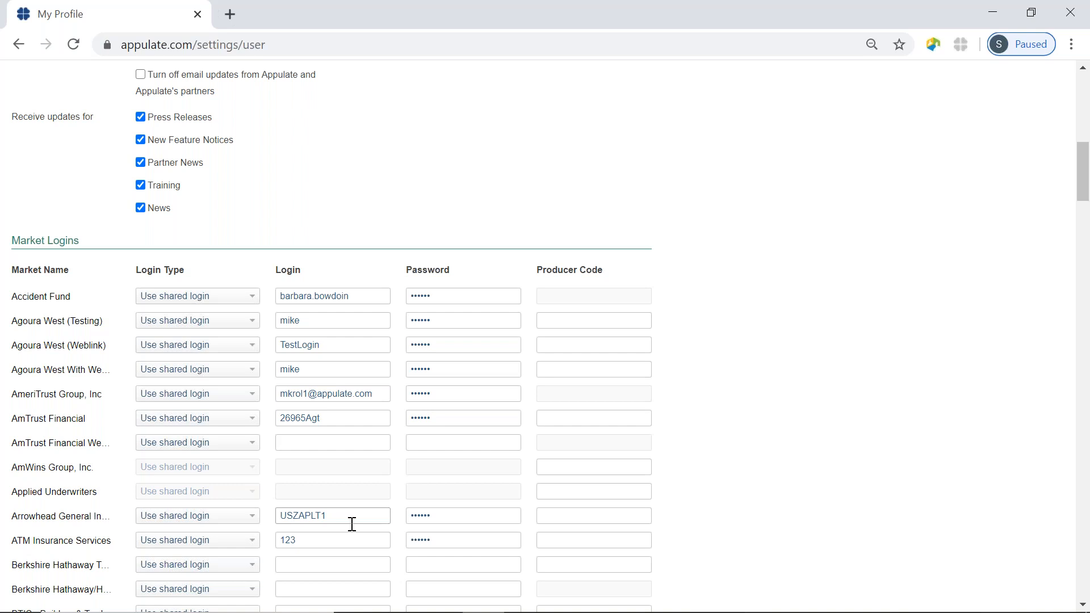
# Change Accident Fund's login type to 'Use my login', then back to 'Use shared login'.
pyautogui.click(198, 302)
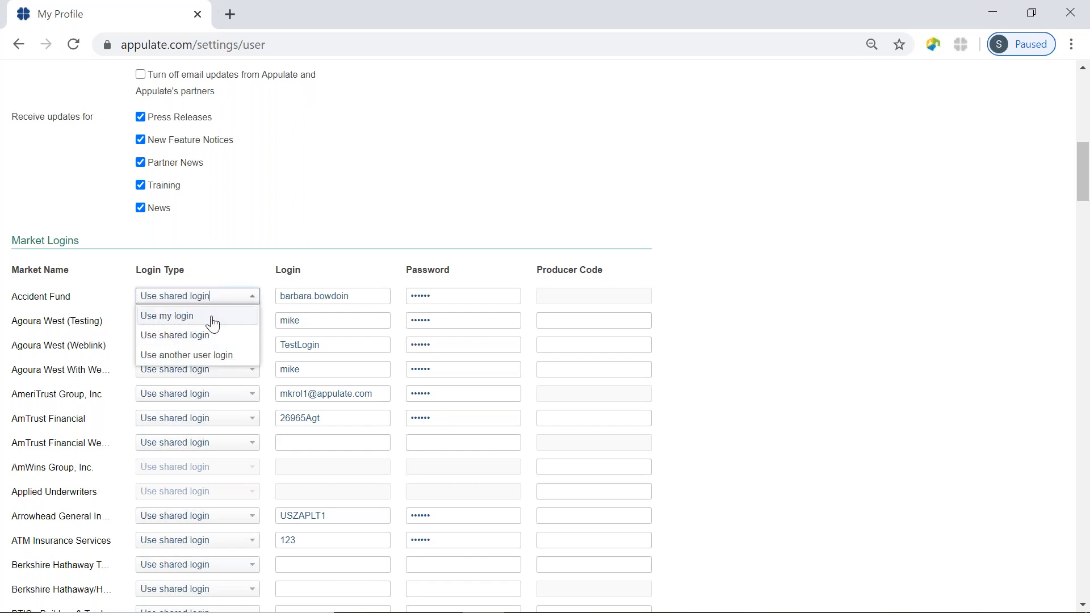
pyautogui.click(196, 318)
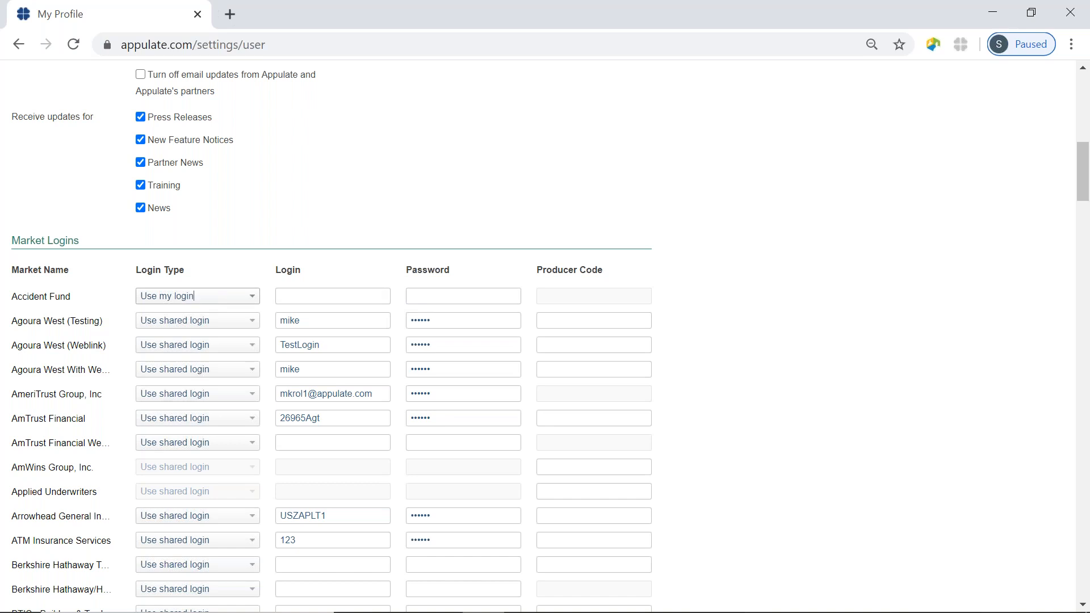
pyautogui.click(215, 302)
pyautogui.click(200, 335)
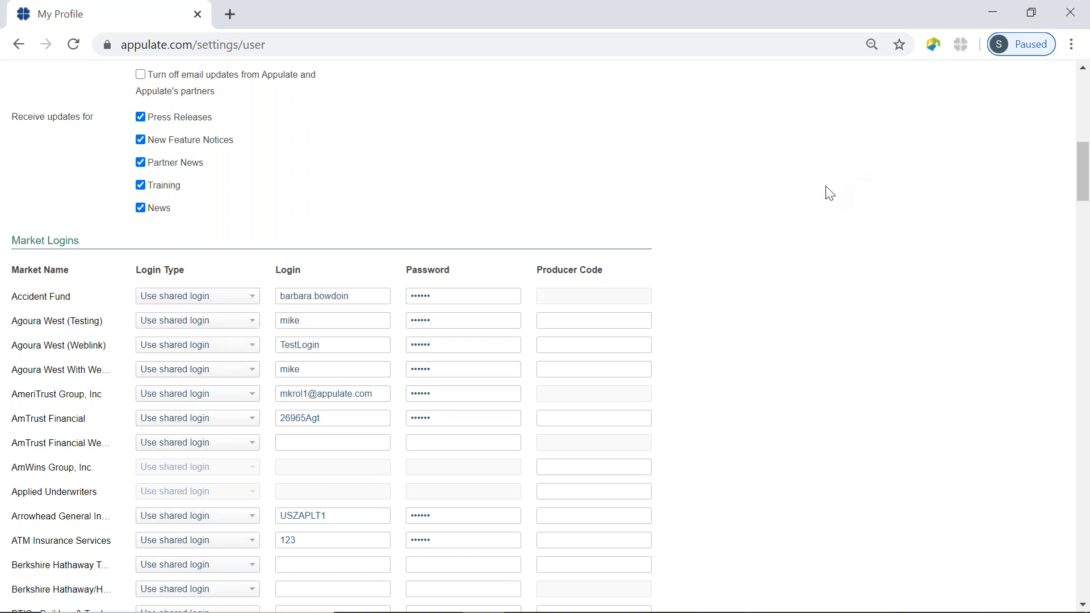
pyautogui.scroll(10, 830, 193)
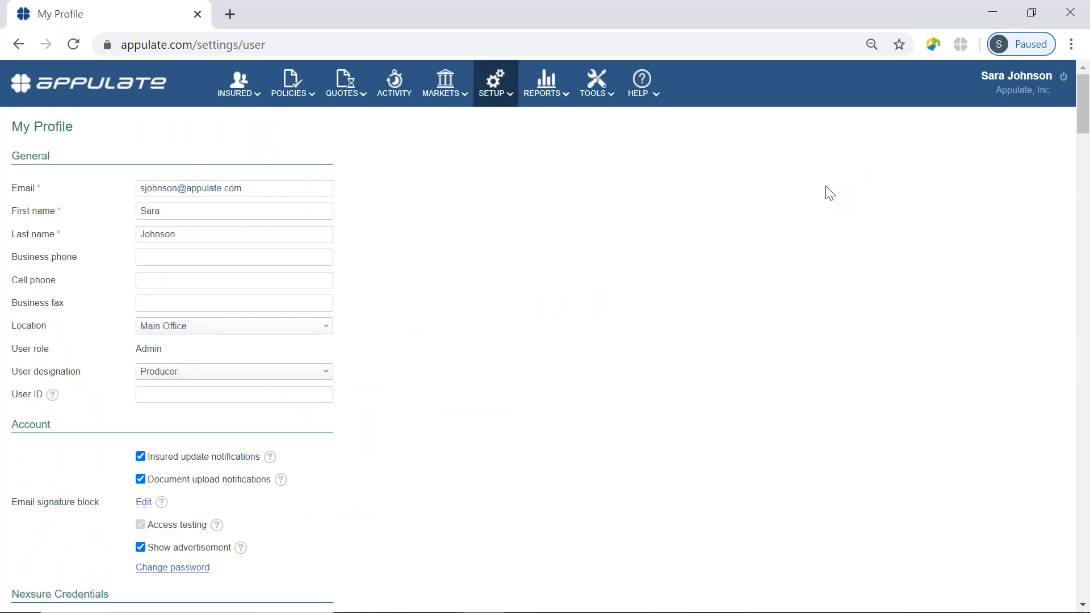
# Close Chrome and open the 'Gold Apple Nursery - ACORD 130' PDF from the desktop.
pyautogui.click(1074, 18)
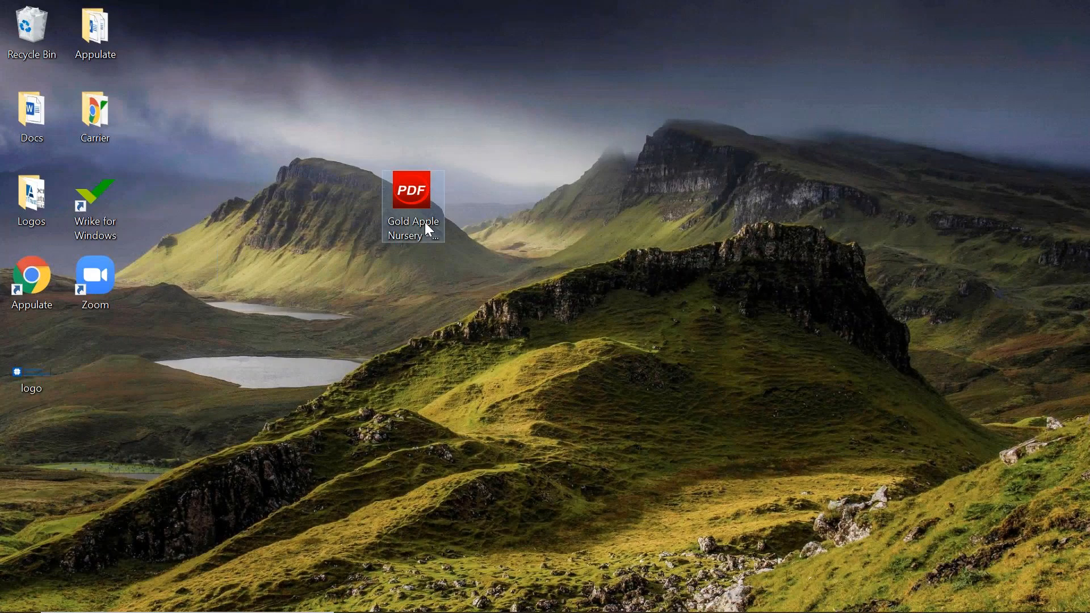
pyautogui.click(426, 223)
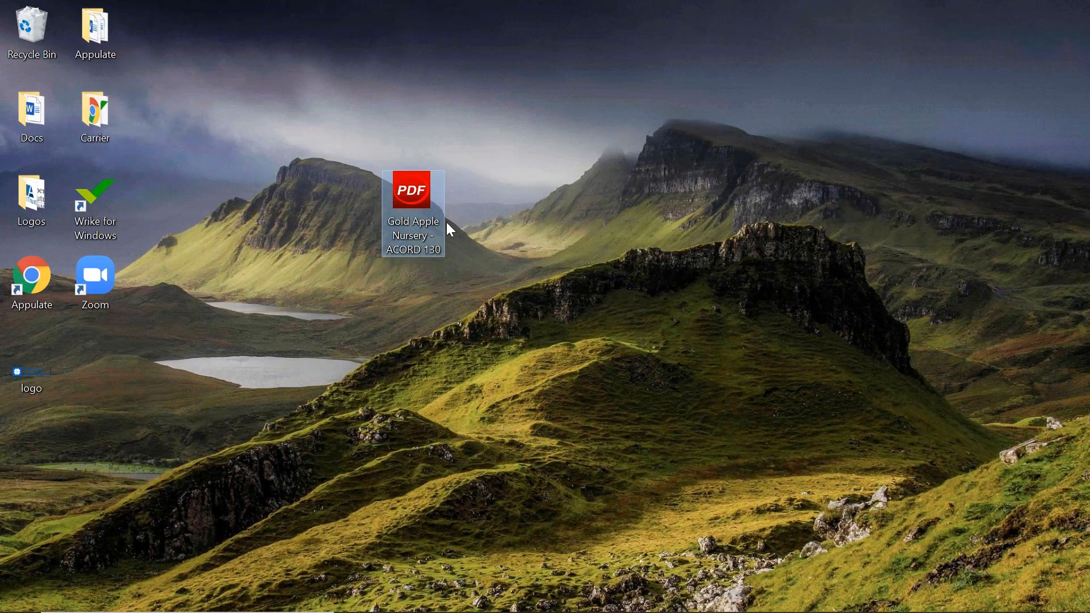
pyautogui.doubleClick(433, 222)
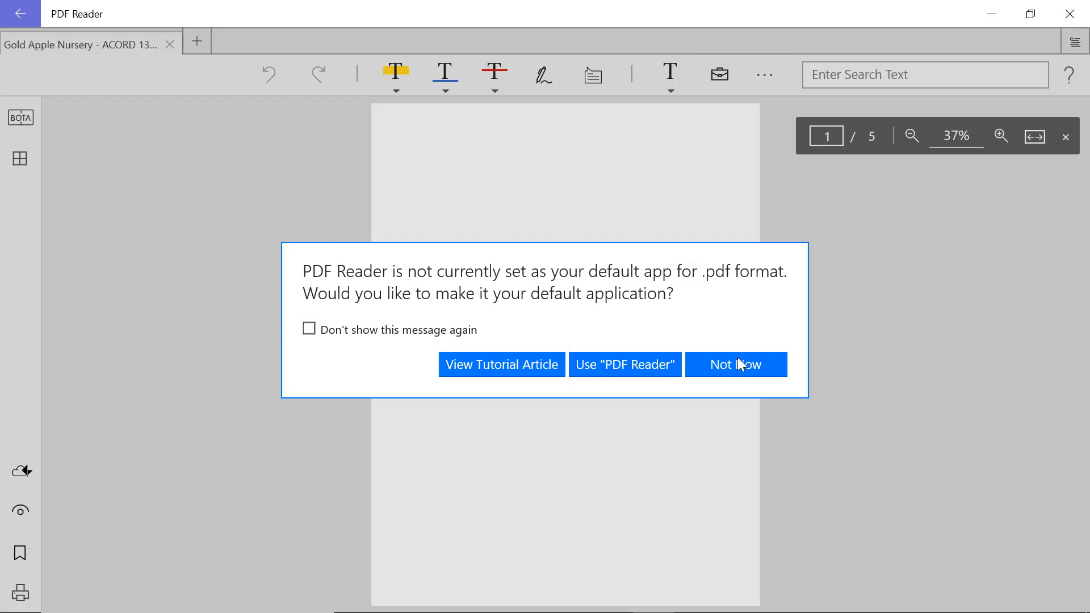
# Decline the default-app prompt, then zoom and scroll through page 1 of Gold Apple Nursery's ACORD 130 application.
pyautogui.click(737, 364)
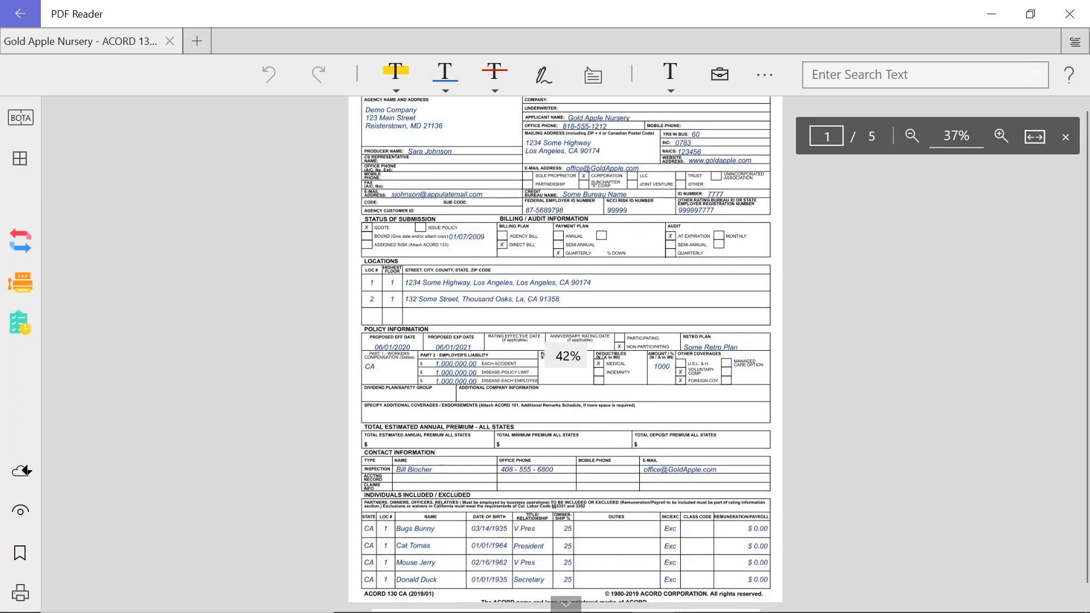
pyautogui.scroll(5, 565, 349)
pyautogui.scroll(5, 566, 349)
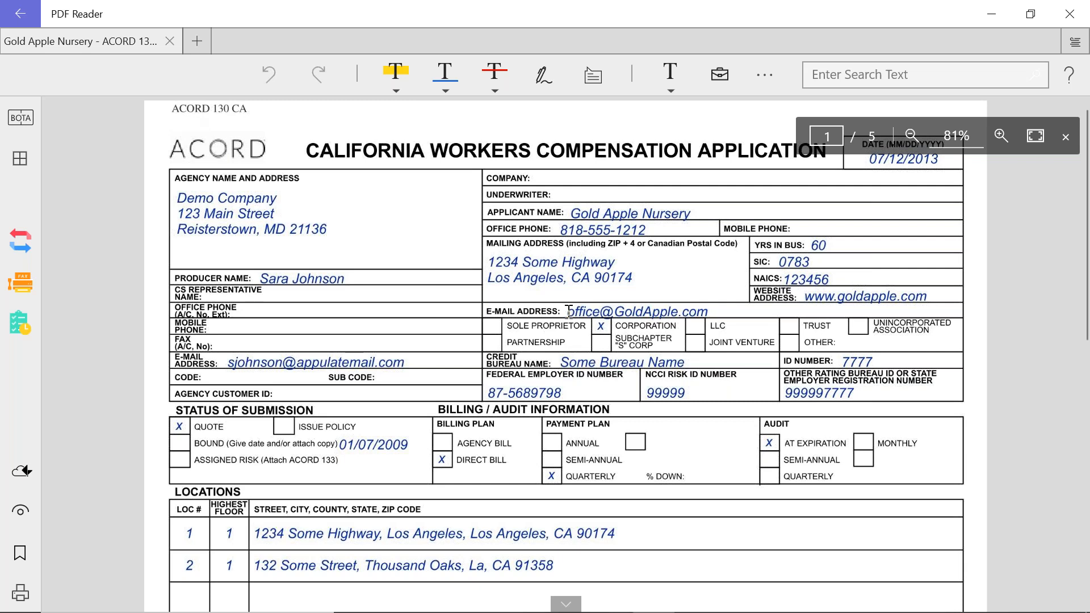
pyautogui.scroll(-1, 569, 311)
pyautogui.scroll(-8, 568, 311)
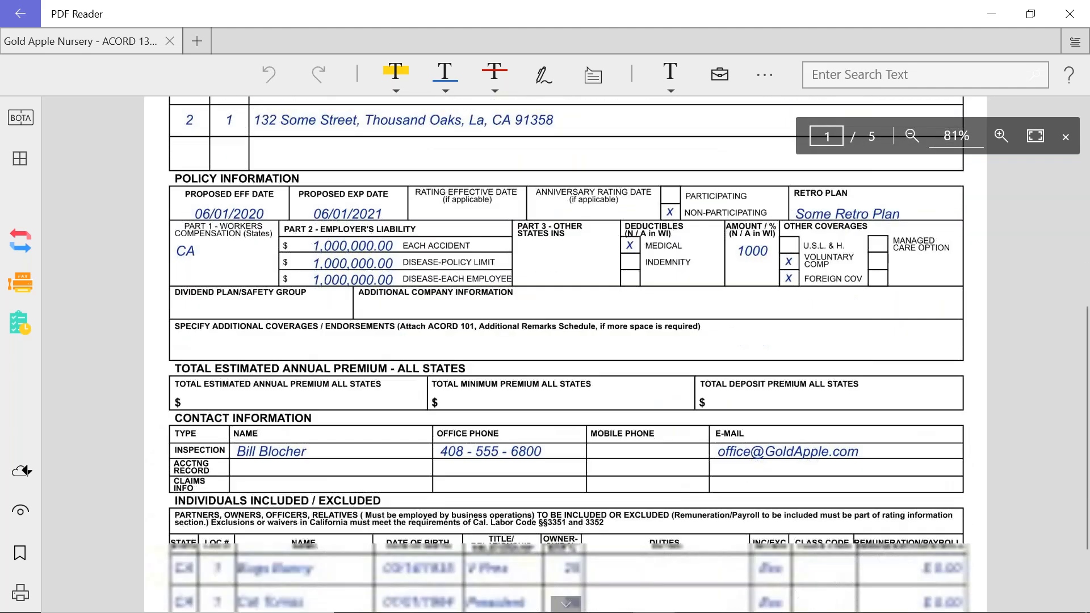
pyautogui.scroll(-3, 569, 312)
pyautogui.scroll(7, 569, 312)
pyautogui.scroll(4, 569, 312)
pyautogui.scroll(2, 569, 311)
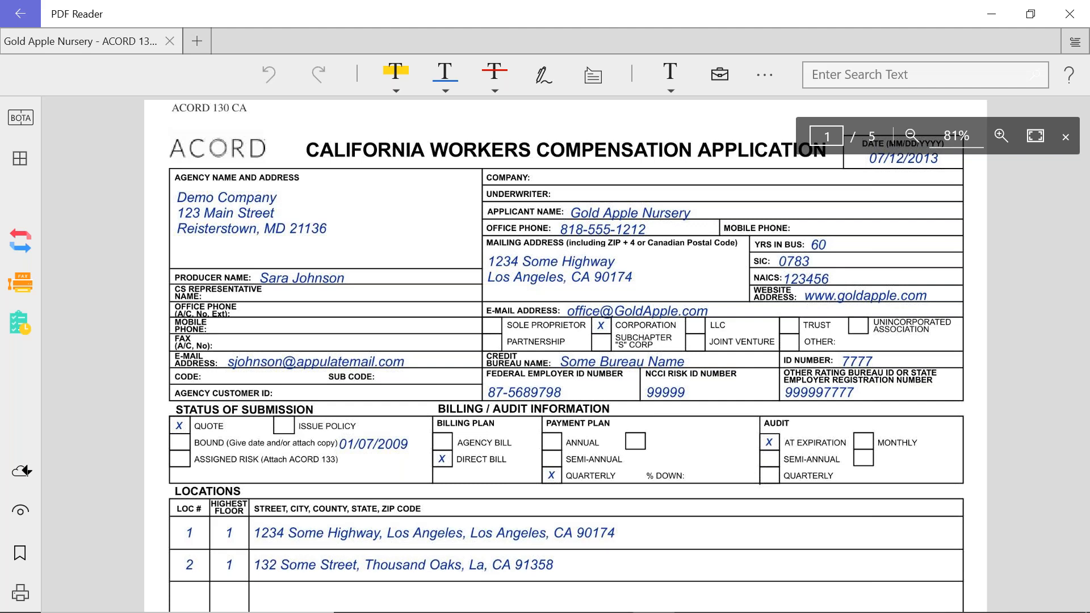
pyautogui.click(25, 593)
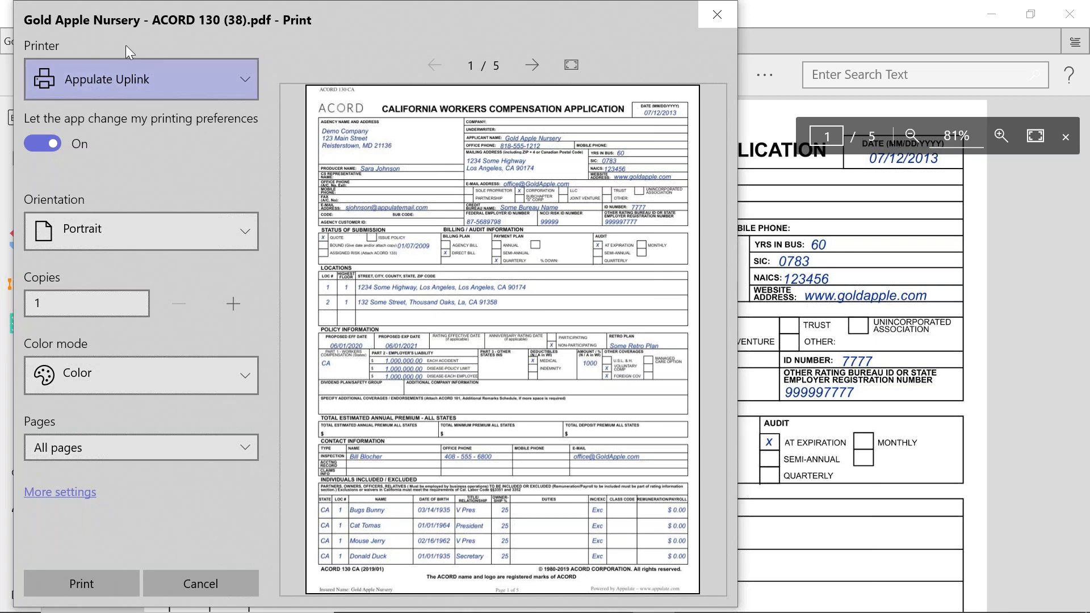
pyautogui.click(246, 85)
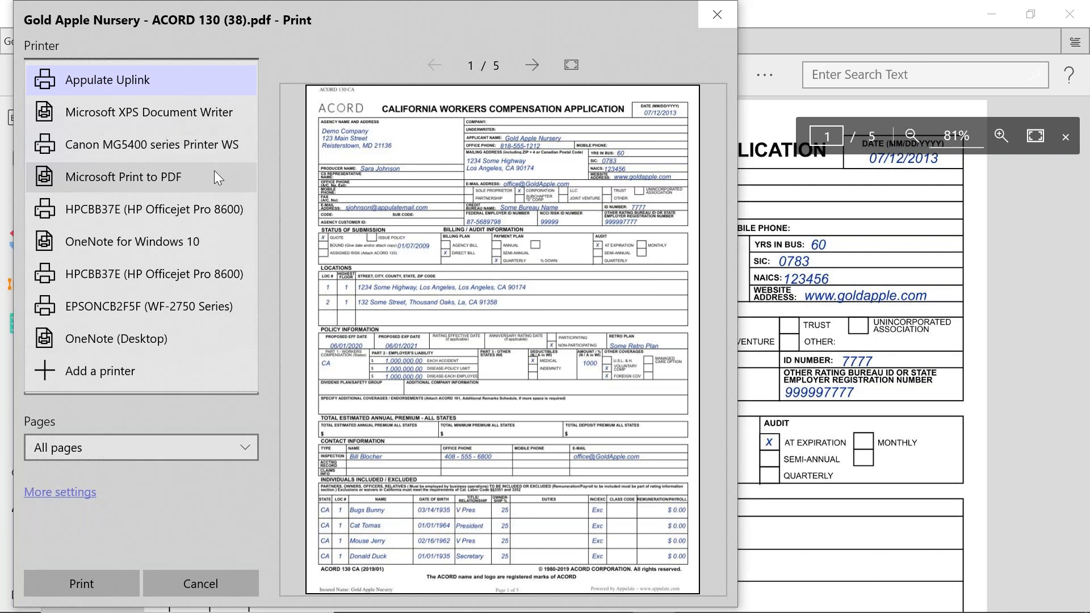
pyautogui.click(121, 84)
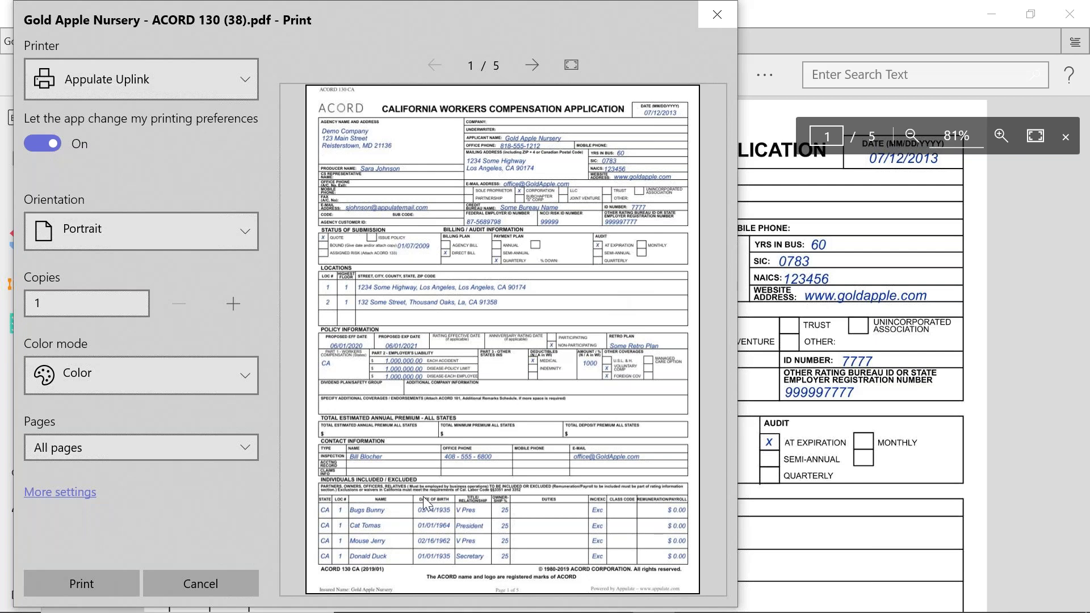
pyautogui.click(221, 580)
# Close the viewer and uplink the Gold Apple Nursery PDF from the desktop to Appulate.
pyautogui.click(1071, 14)
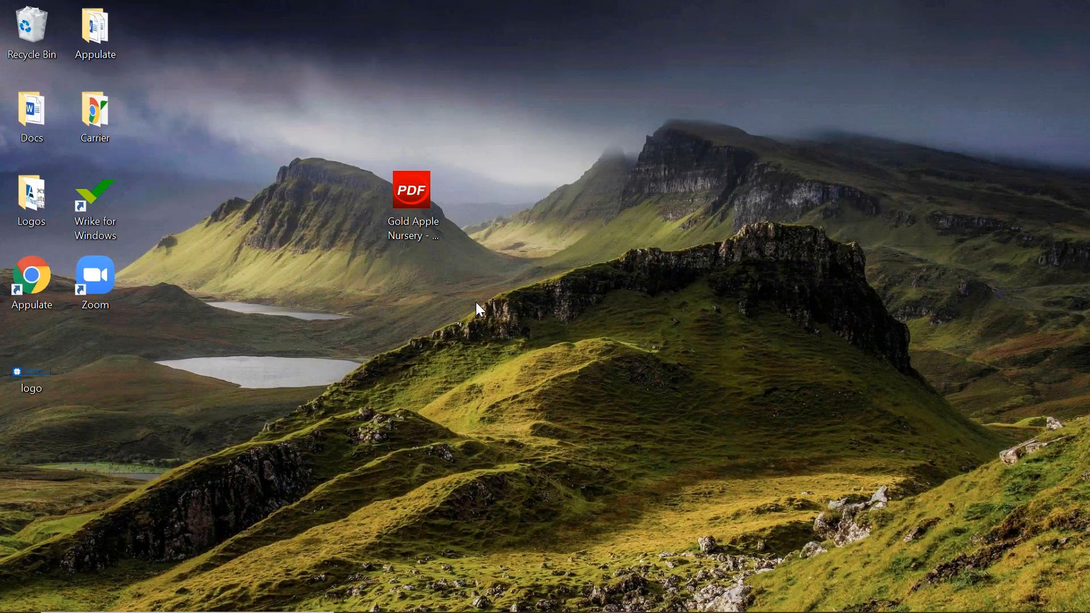
pyautogui.click(419, 225)
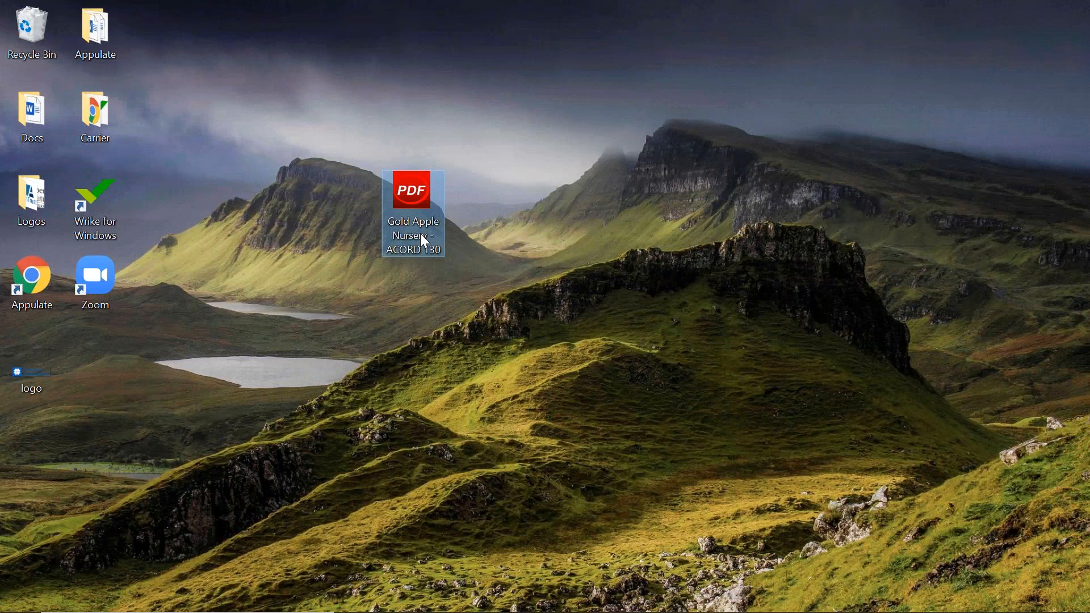
pyautogui.rightClick(420, 234)
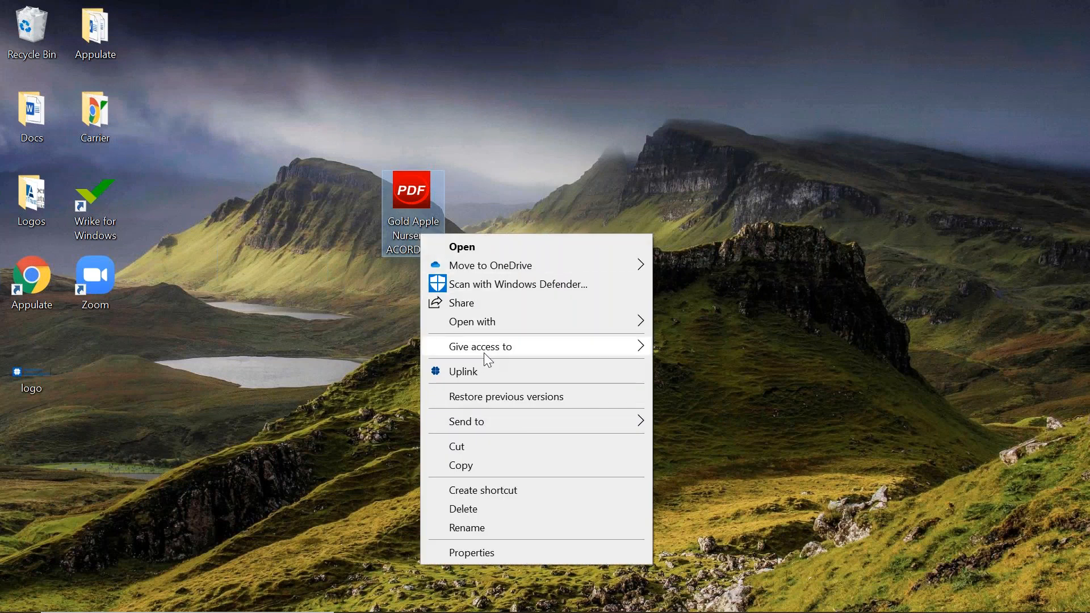
pyautogui.click(478, 372)
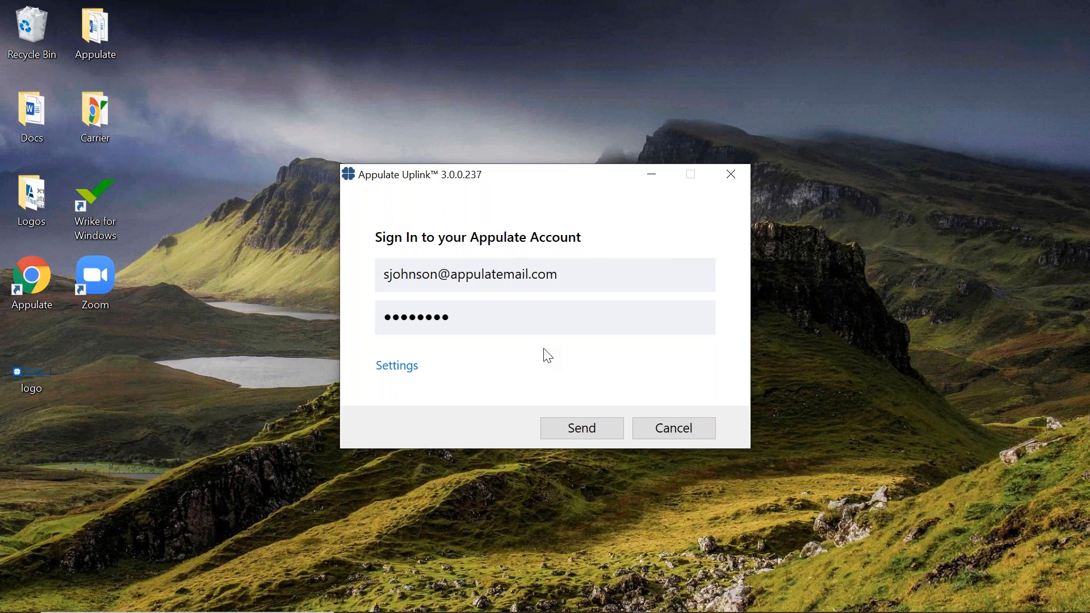
pyautogui.click(569, 424)
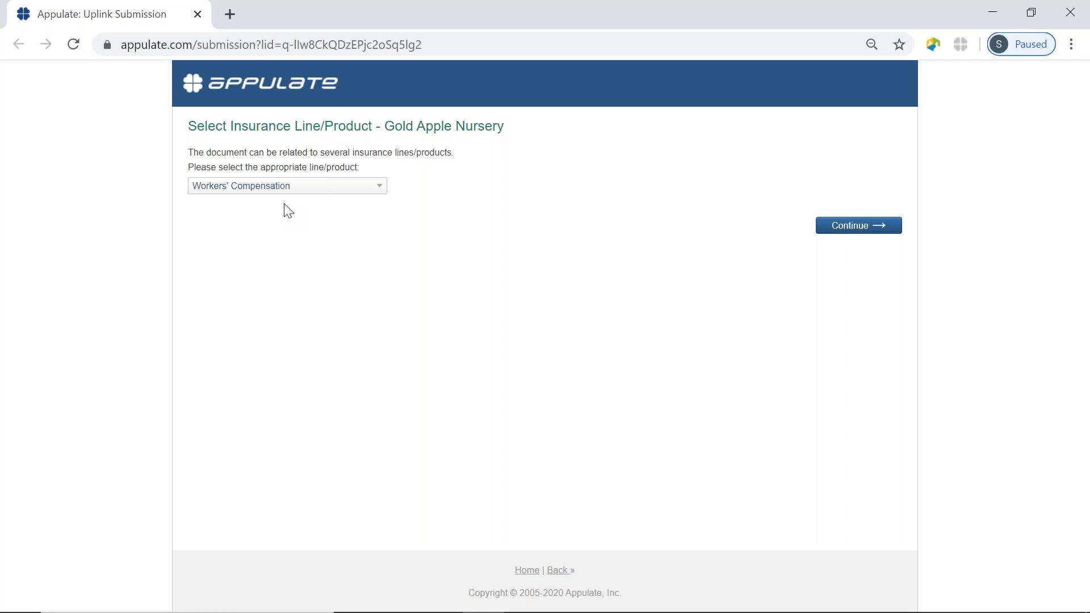
pyautogui.click(377, 188)
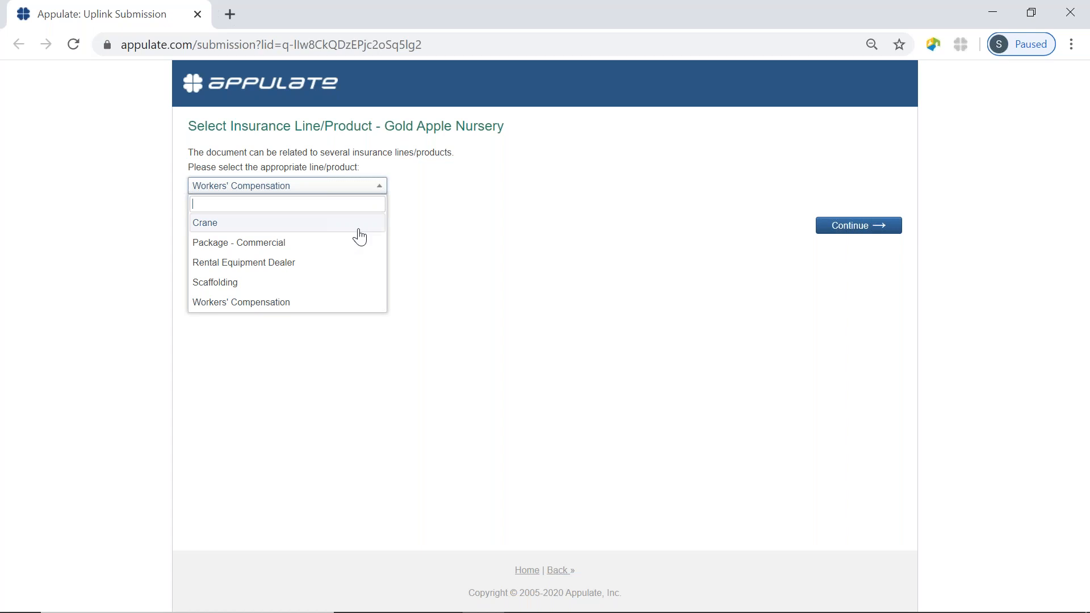
pyautogui.click(330, 246)
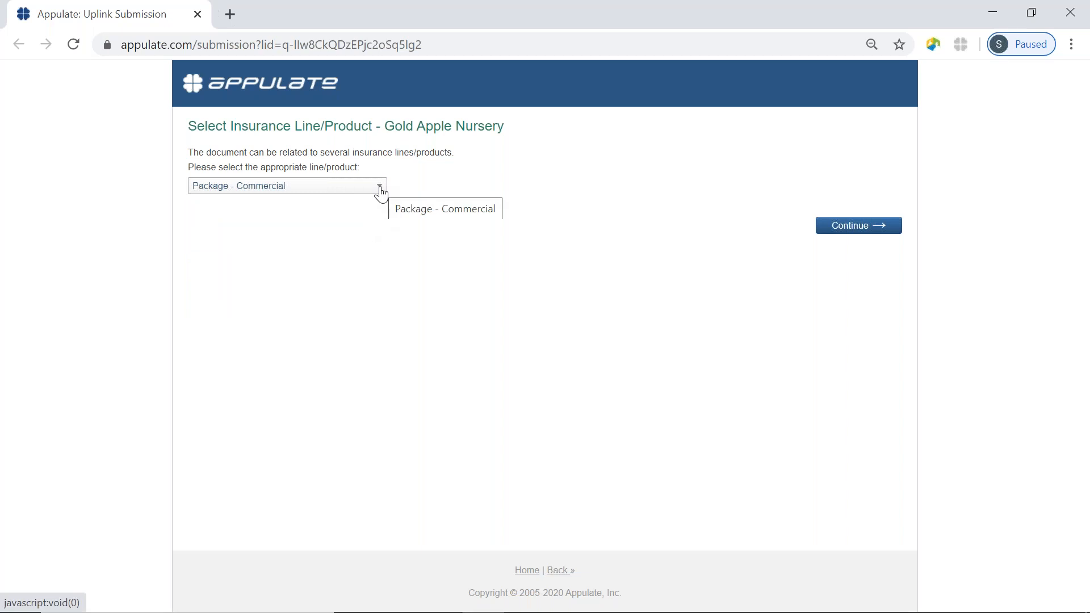
pyautogui.click(380, 190)
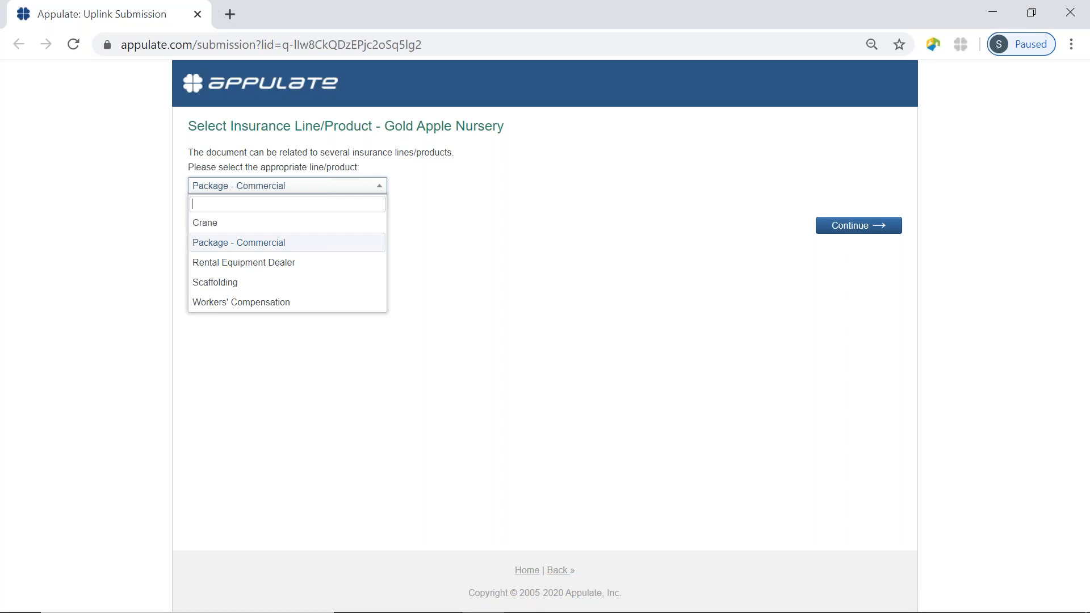
pyautogui.click(325, 303)
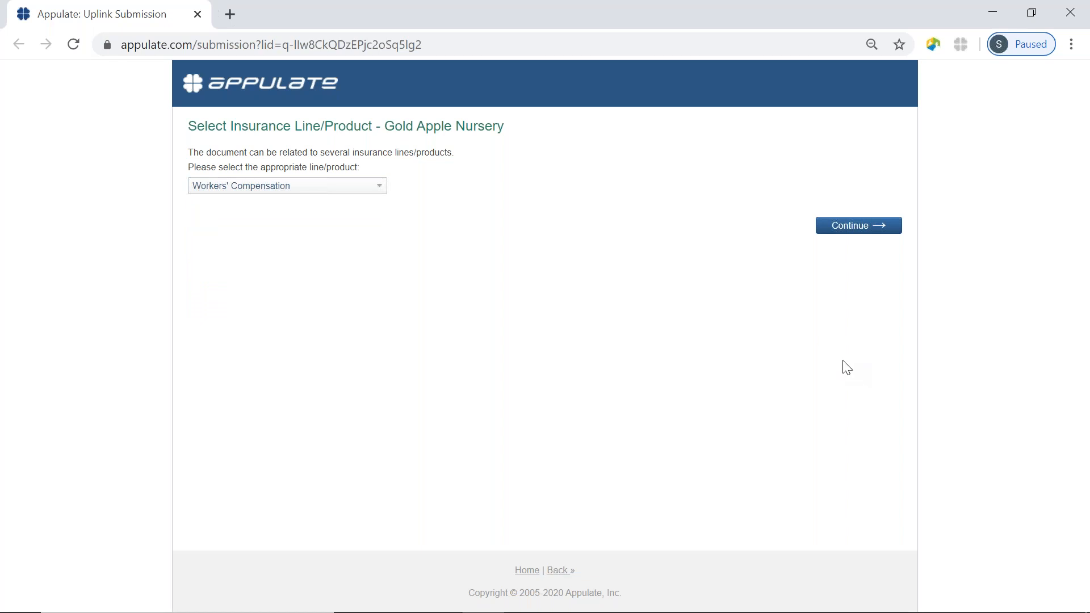
# Create the Workers' Compensation request and view its forms, where ACORD 130 CA is listed.
pyautogui.click(885, 230)
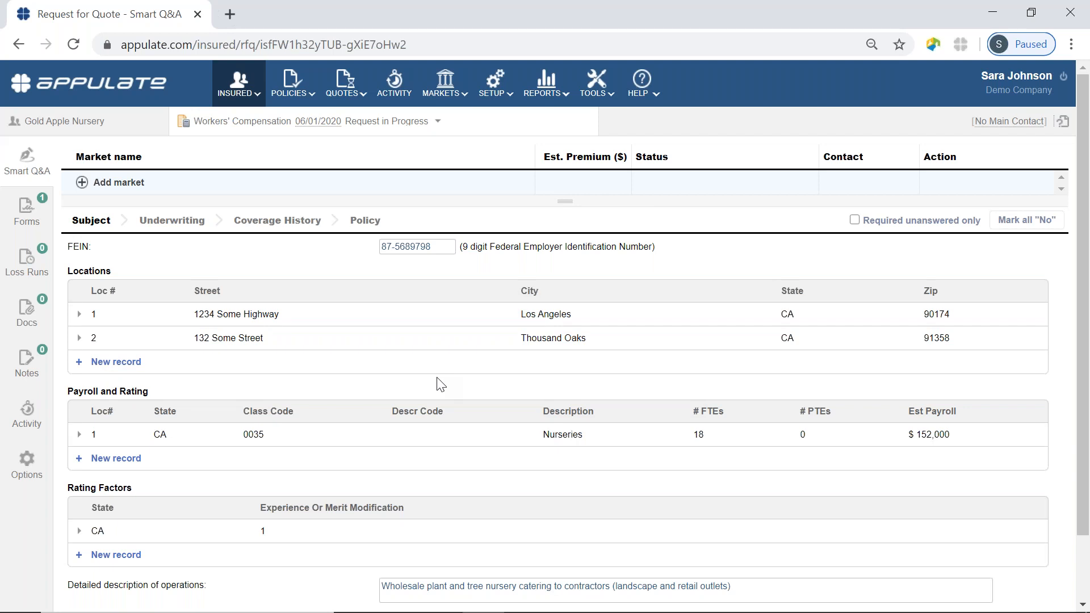
pyautogui.click(49, 223)
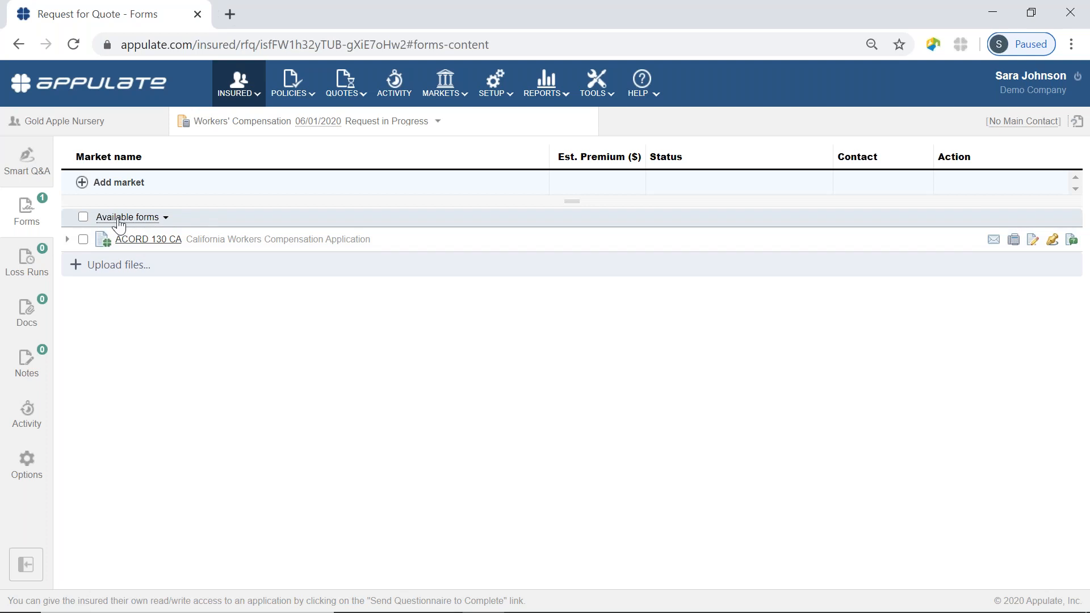
# Check ACORD 125 in the Available forms list so it joins ACORD 130 CA.
pyautogui.click(153, 221)
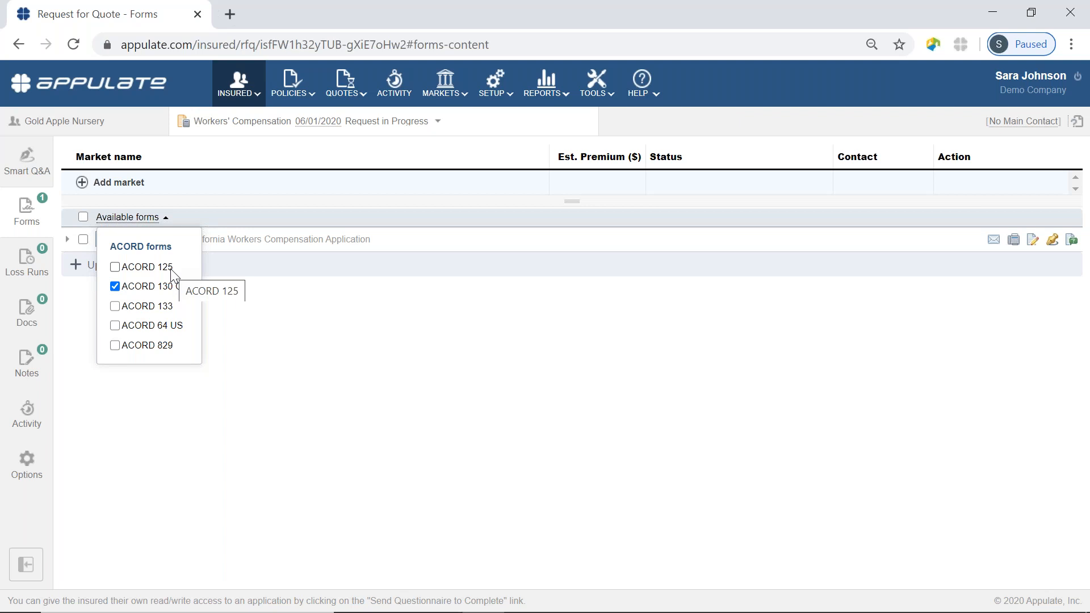
pyautogui.click(115, 267)
pyautogui.click(281, 388)
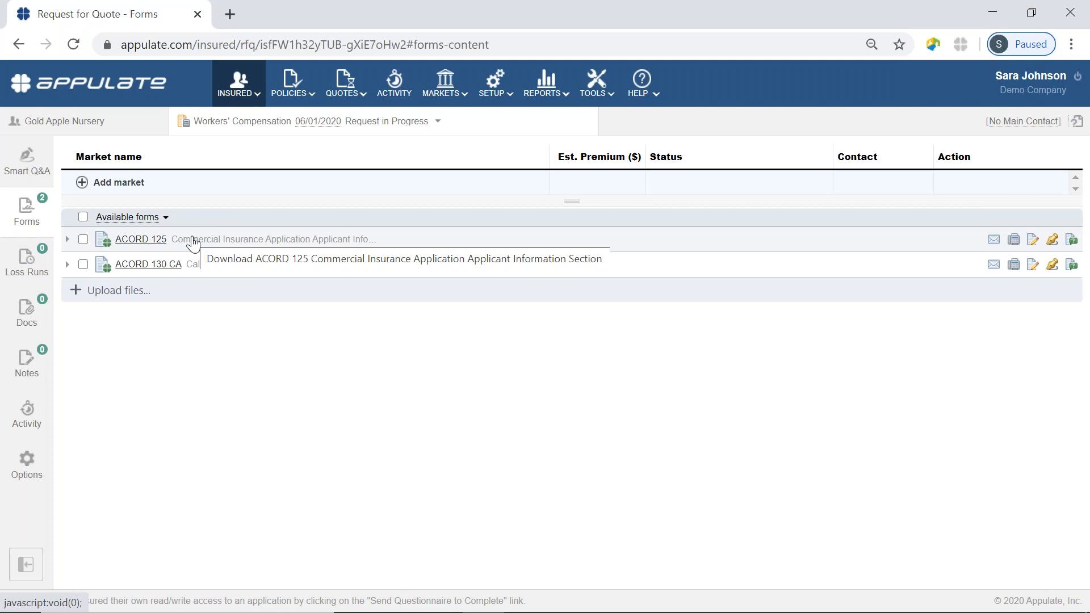
# Add Westlake GA as the first market on the request and collapse its group.
pyautogui.click(81, 183)
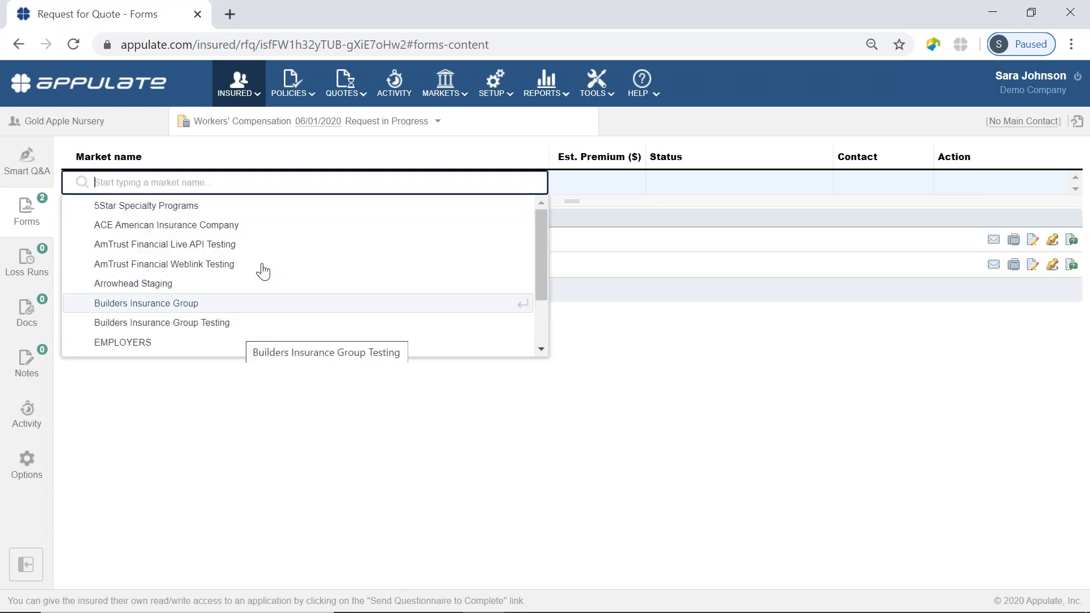
pyautogui.scroll(-2, 265, 271)
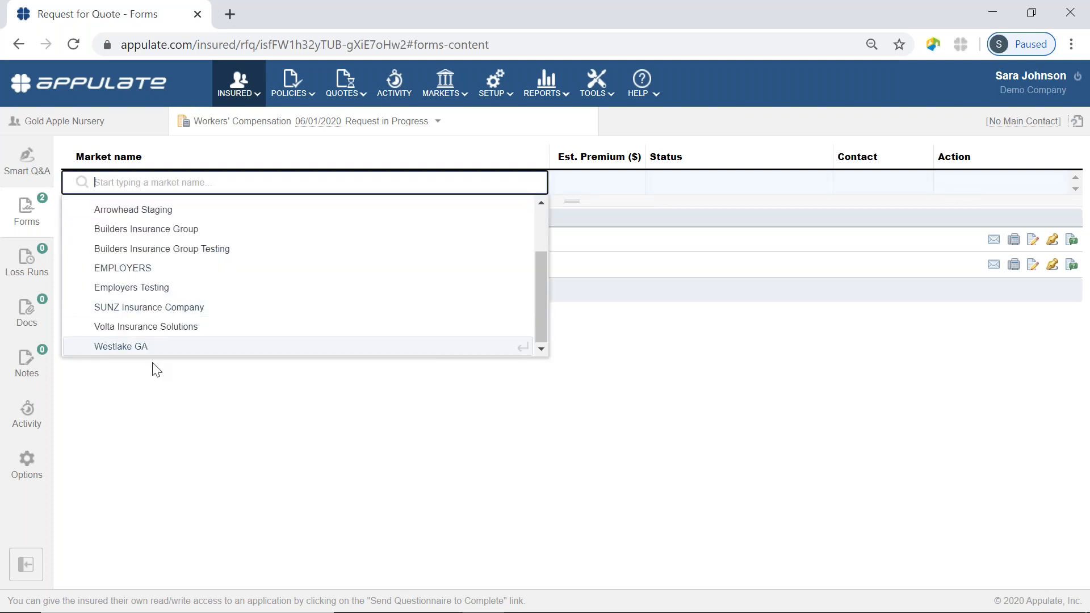
pyautogui.click(146, 348)
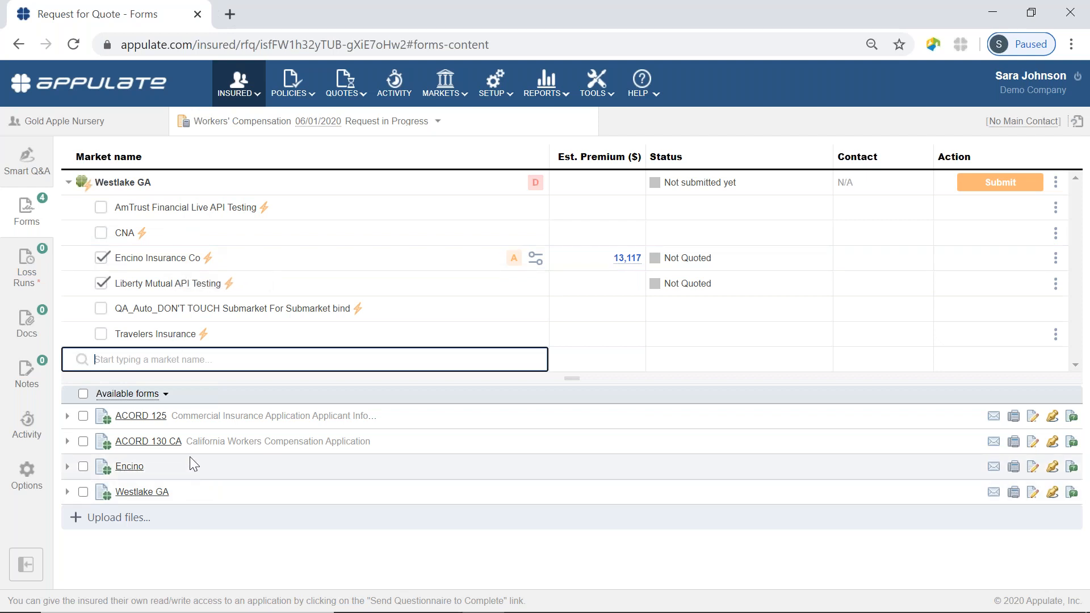
pyautogui.click(69, 184)
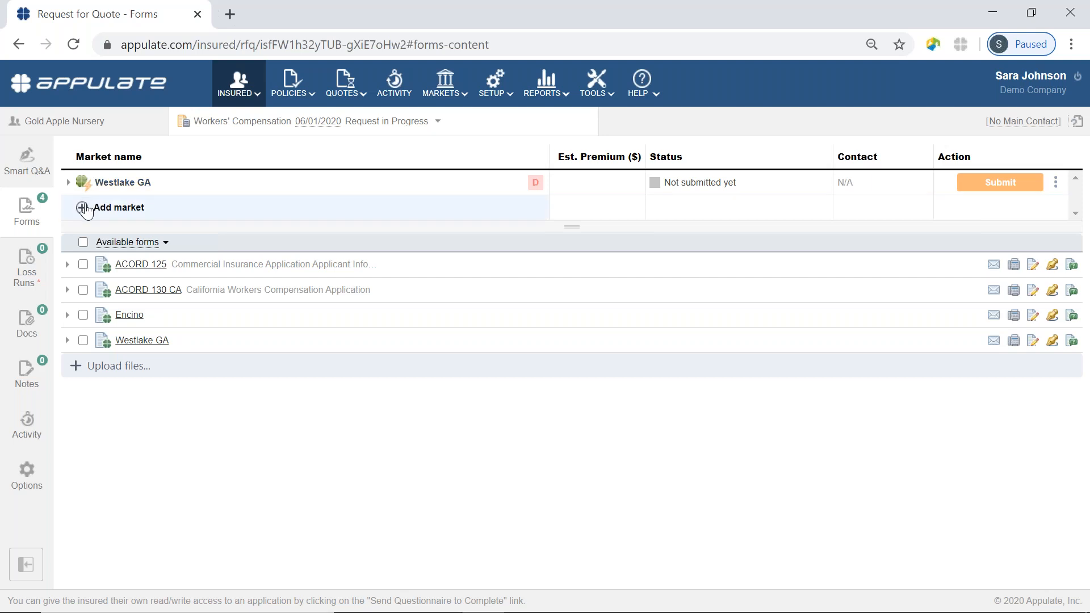
# Add Arrowhead Staging, AmTrust Financial Weblink Testing and ACE American Insurance Company as markets.
pyautogui.click(85, 208)
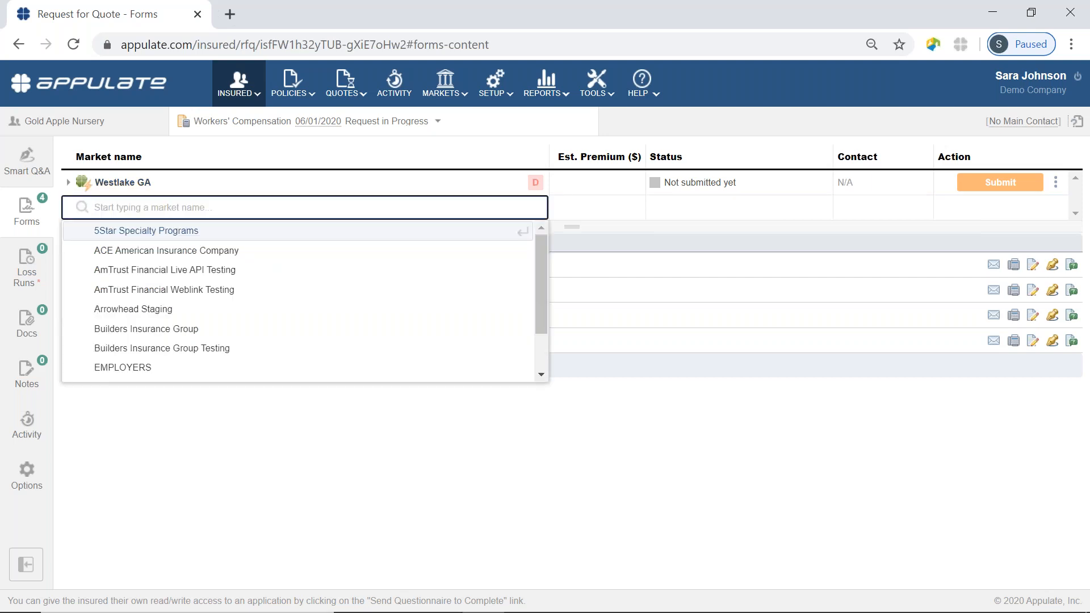
pyautogui.click(162, 311)
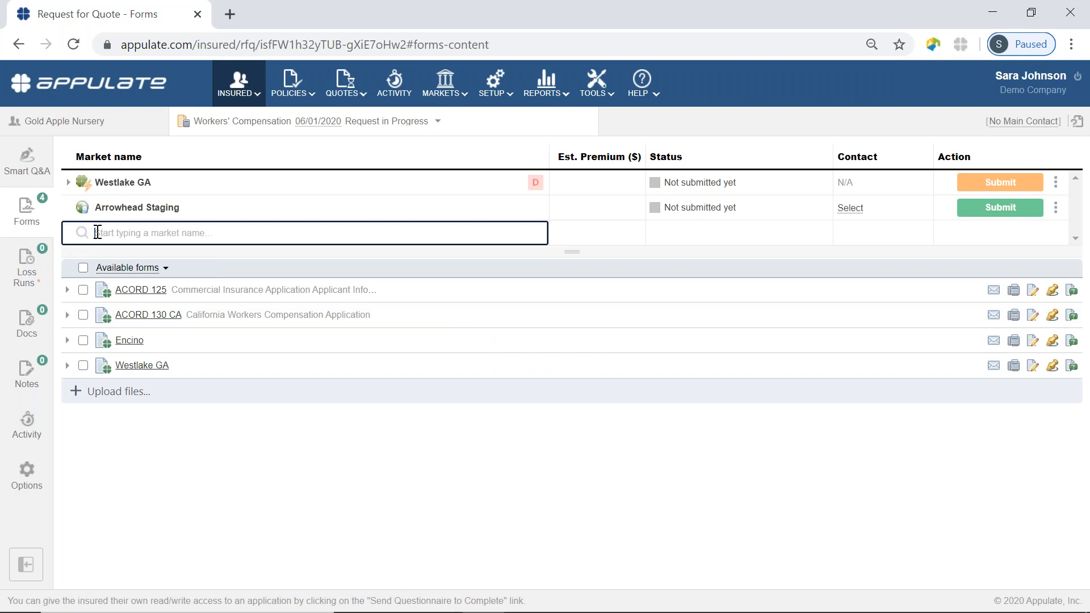
pyautogui.click(130, 234)
pyautogui.click(145, 322)
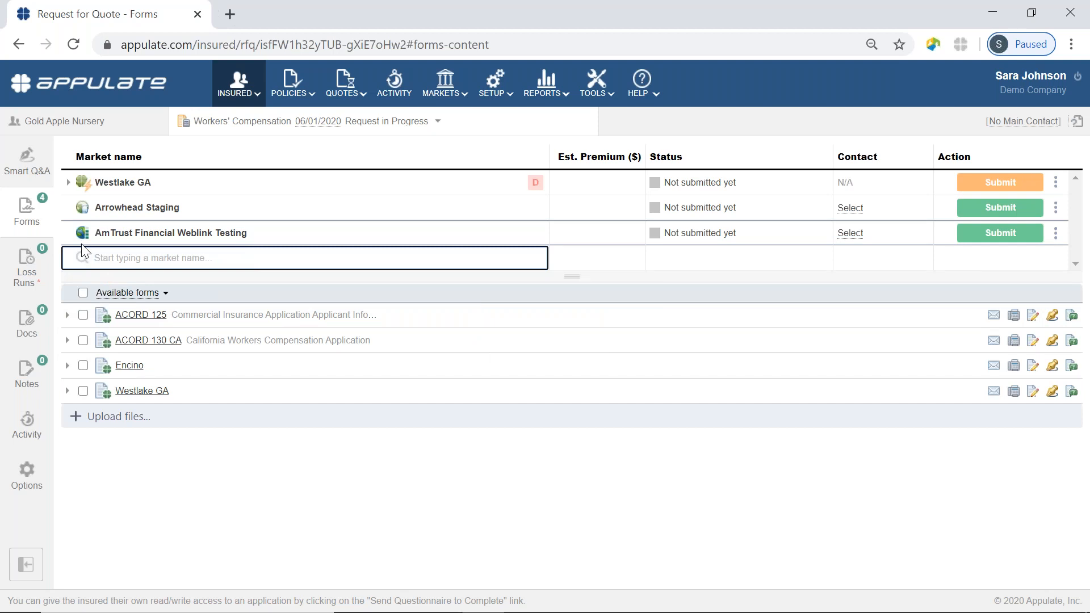
pyautogui.click(130, 259)
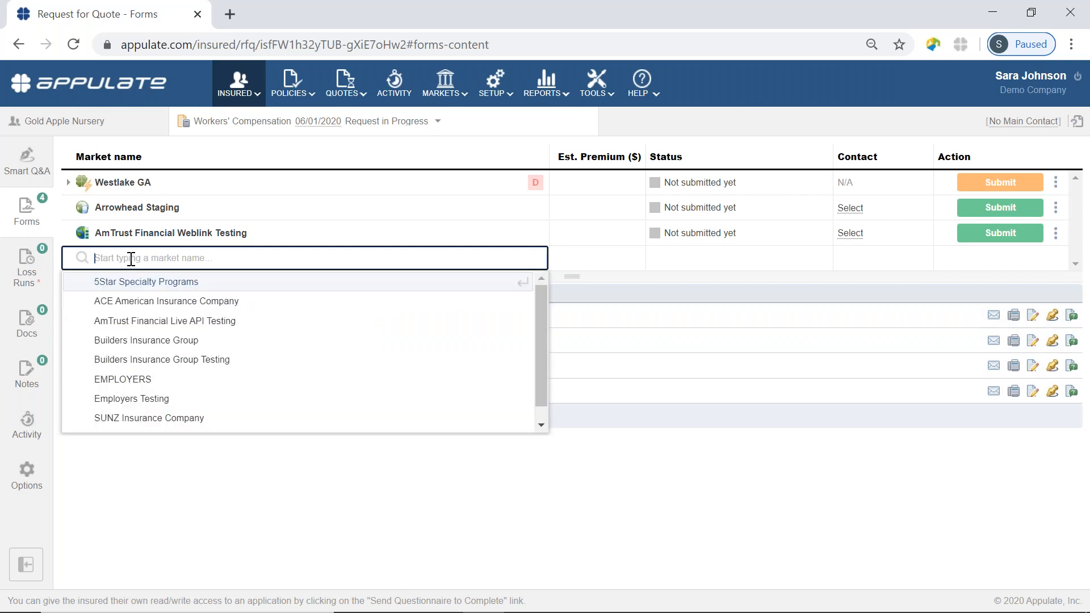
pyautogui.click(131, 302)
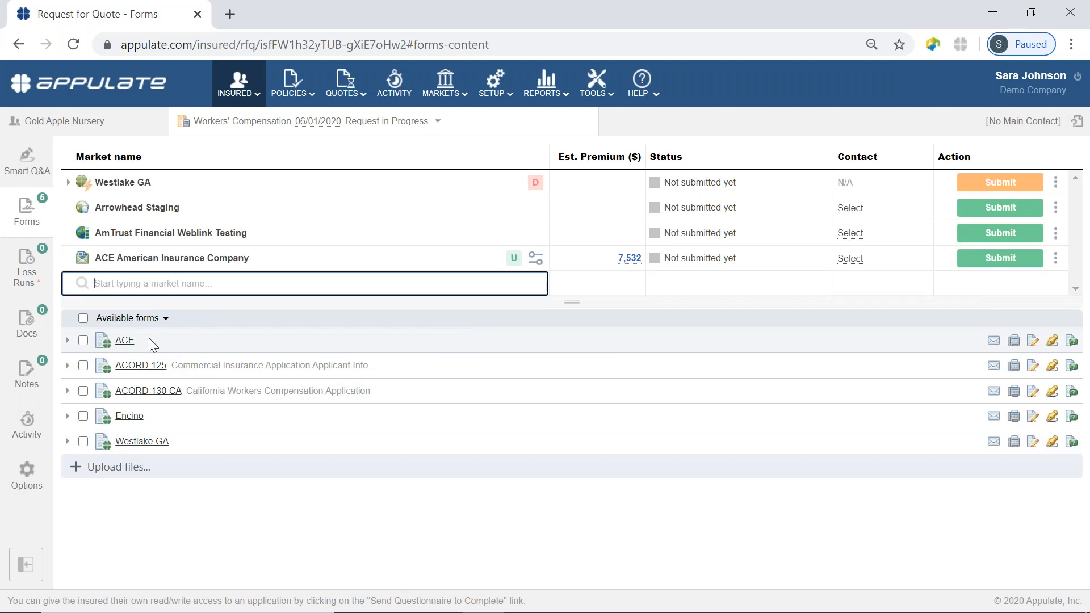
pyautogui.moveTo(82, 262)
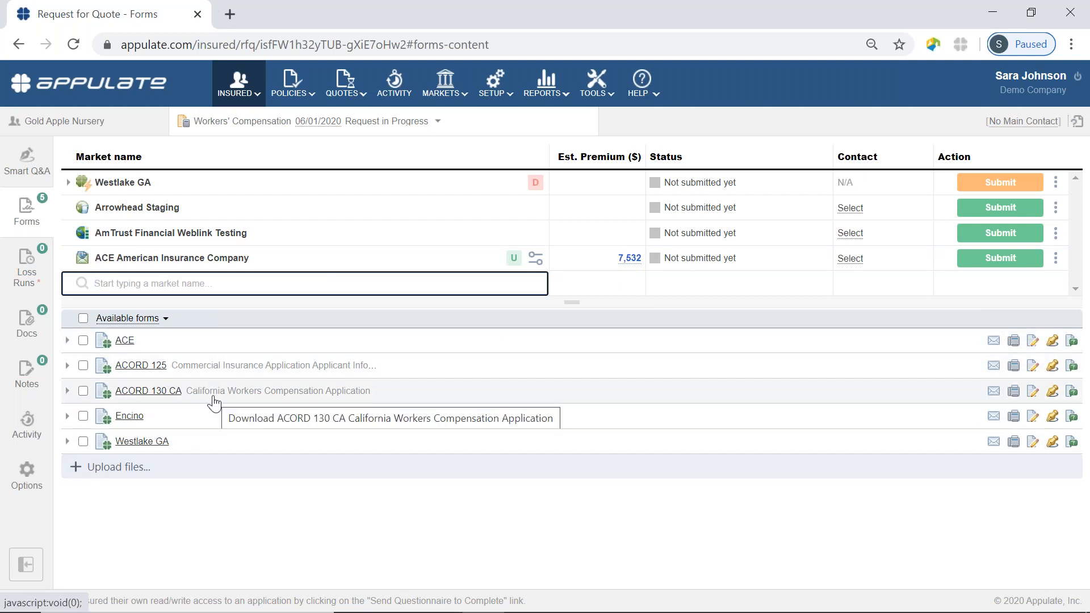
# Download the Westlake GA supplemental application, scroll its three prefilled pages, then close it.
pyautogui.click(158, 446)
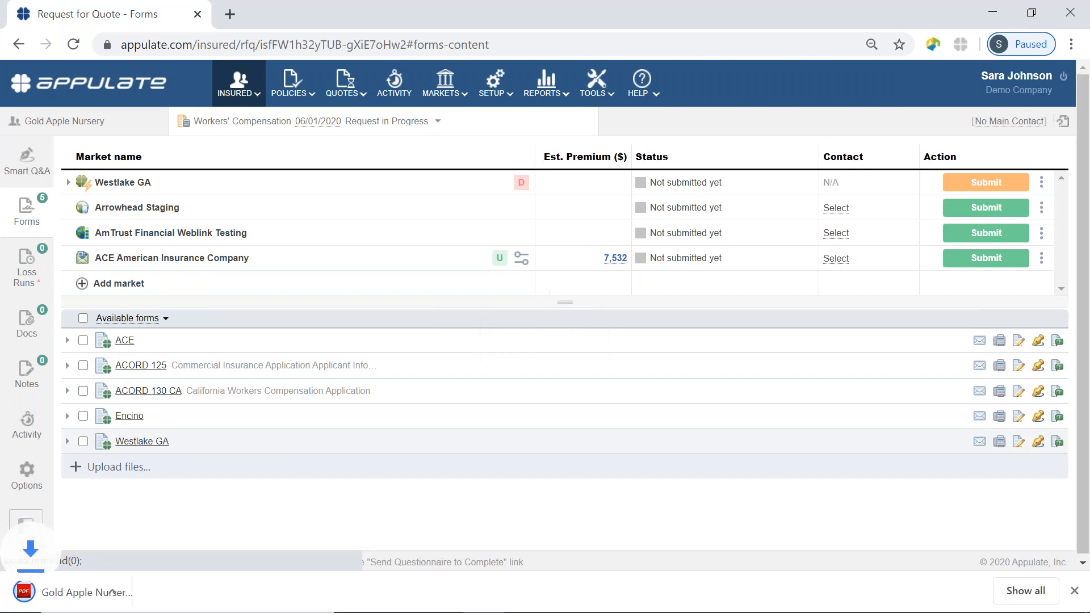
pyautogui.click(135, 593)
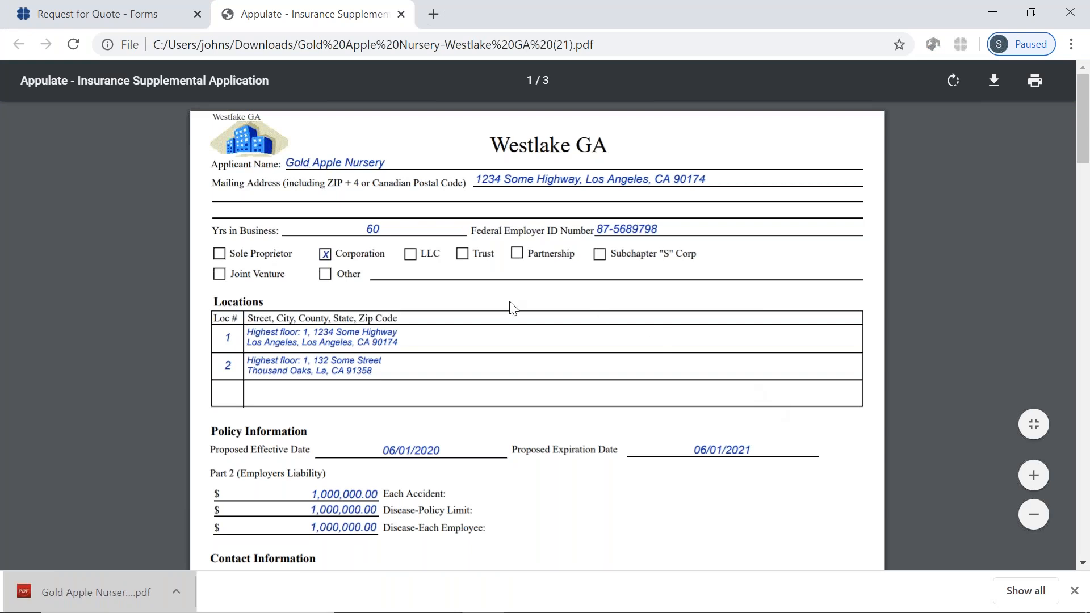
pyautogui.scroll(-2, 513, 307)
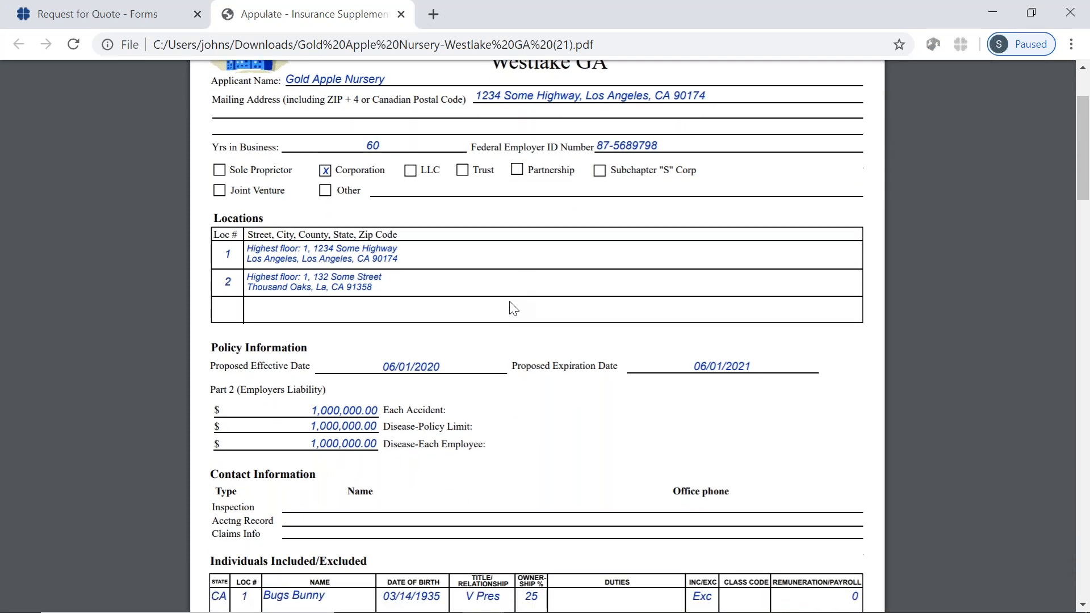
pyautogui.scroll(-8, 512, 307)
pyautogui.scroll(-4, 512, 307)
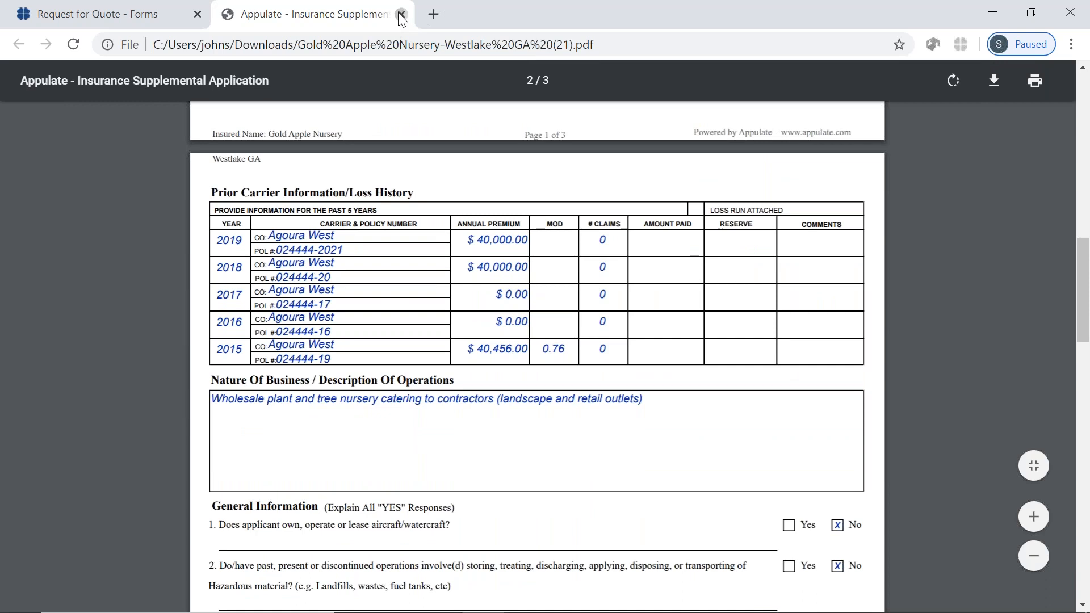
pyautogui.click(402, 14)
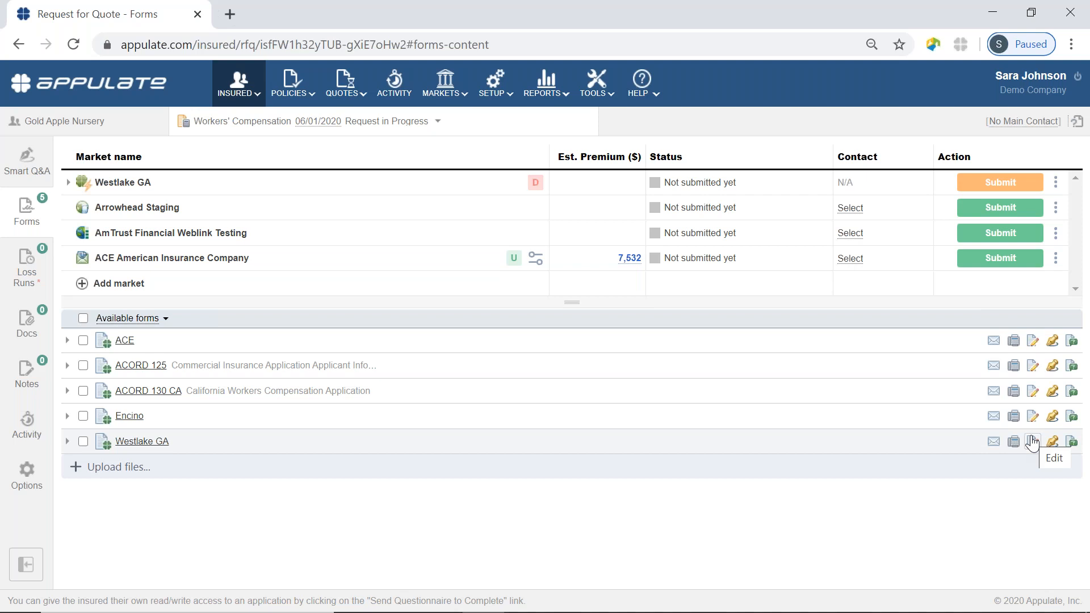
# Bring up Smart Q&A showing four unsubmitted markets, with ACE American estimating 7,532.
pyautogui.click(32, 176)
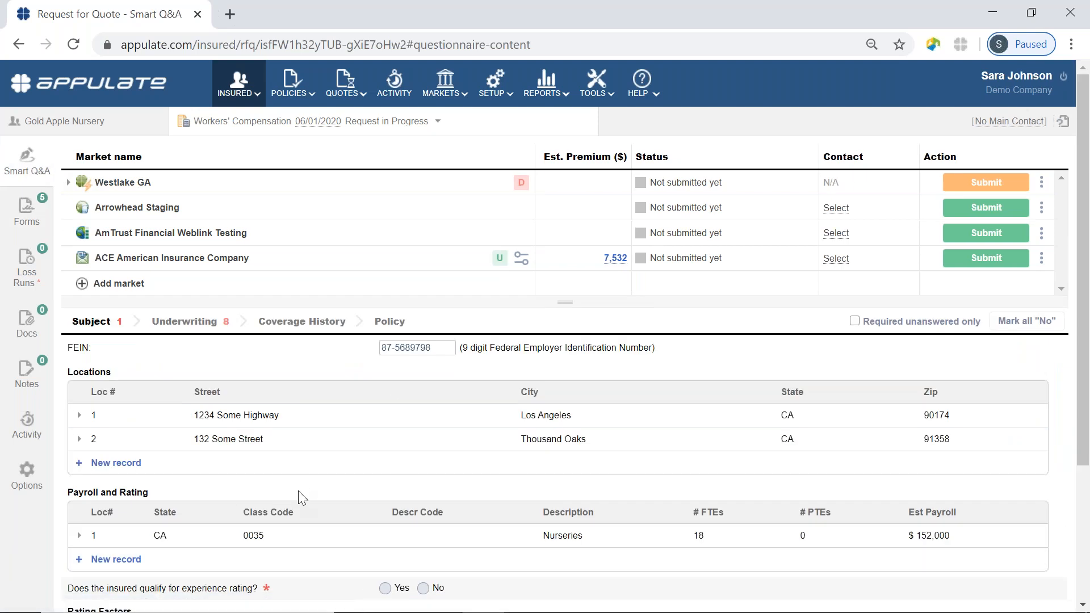
pyautogui.click(27, 211)
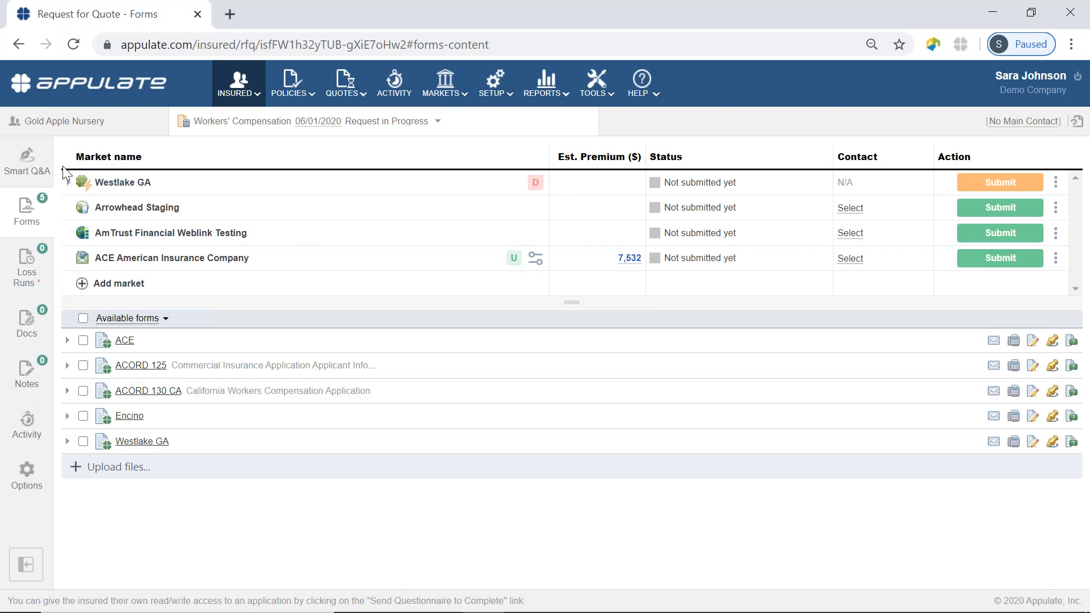
pyautogui.click(35, 169)
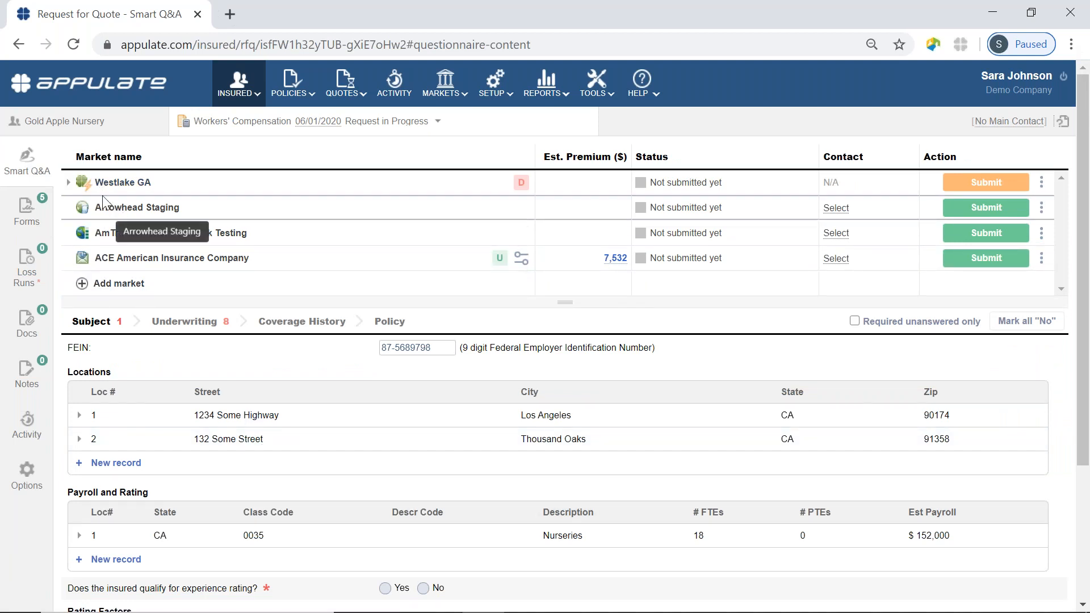
pyautogui.moveTo(83, 187)
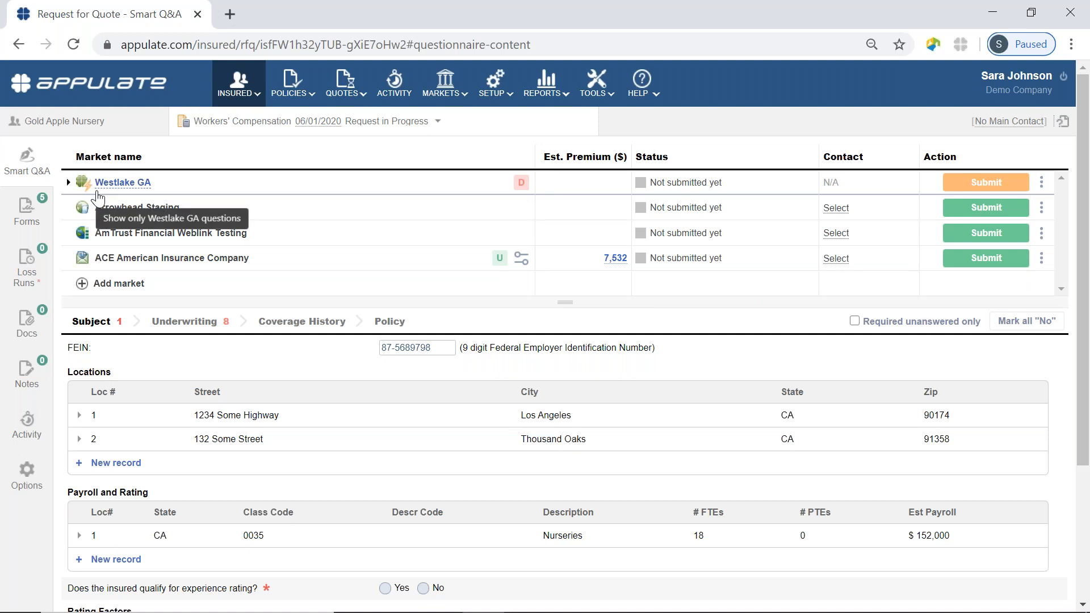
# Expand Westlake GA, uncheck Liberty Mutual API Testing, and view Westlake GA's decline reason.
pyautogui.click(68, 182)
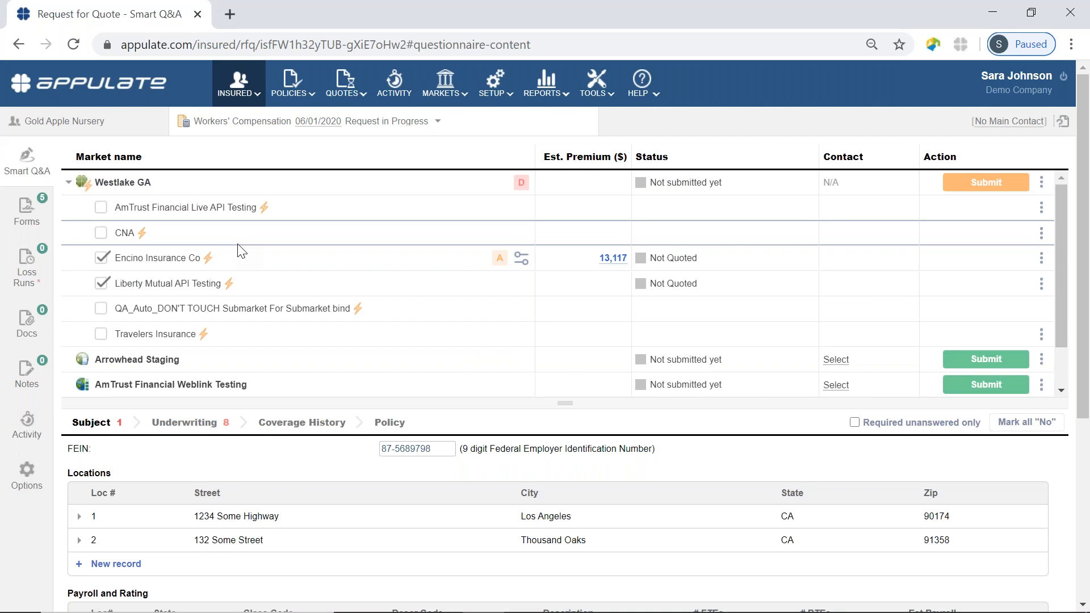
pyautogui.click(101, 284)
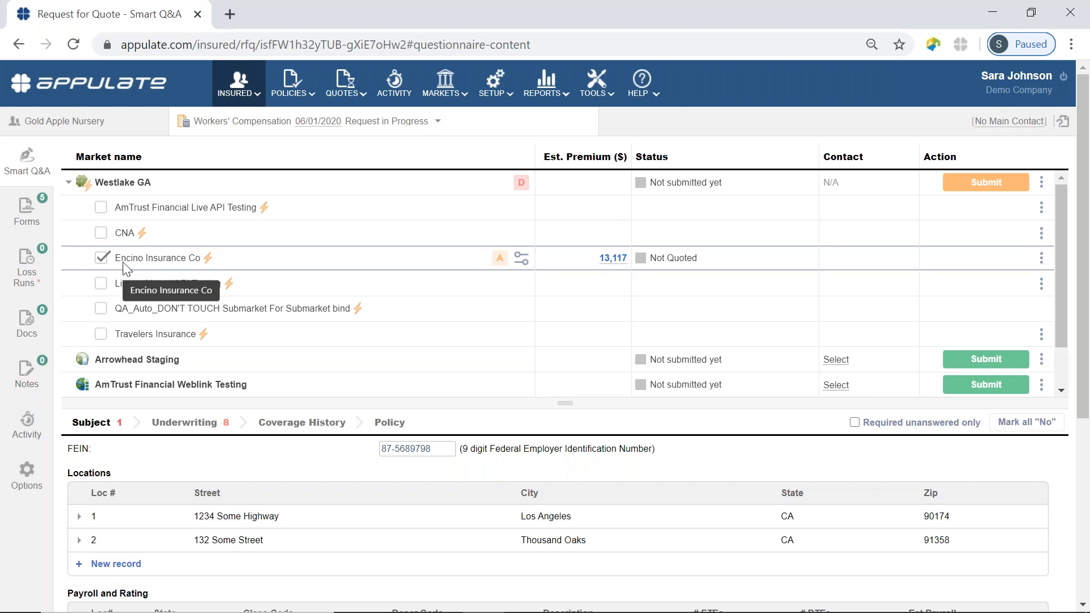
pyautogui.click(520, 182)
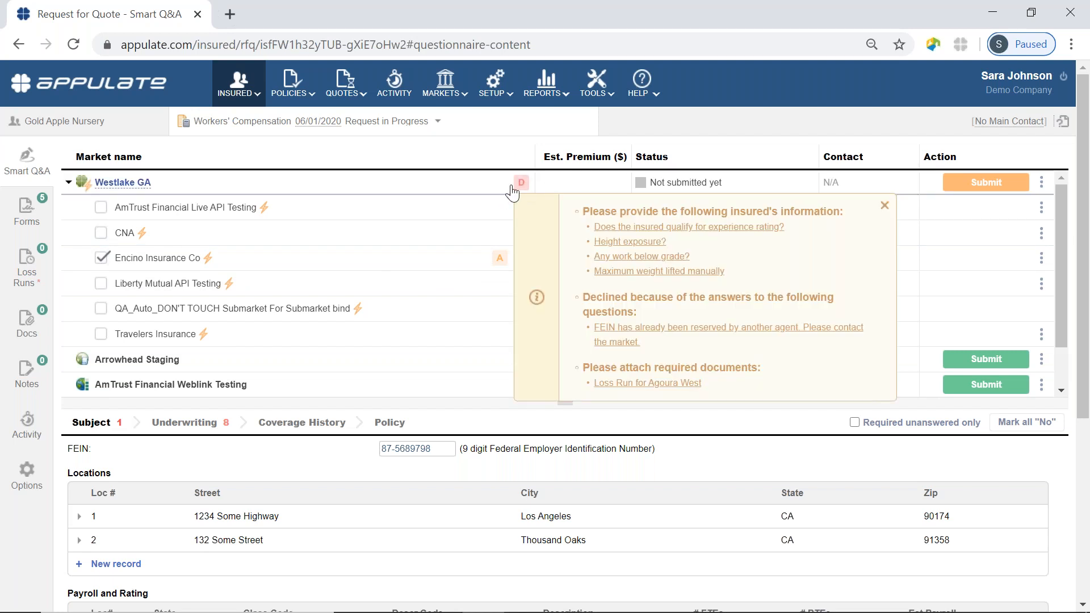
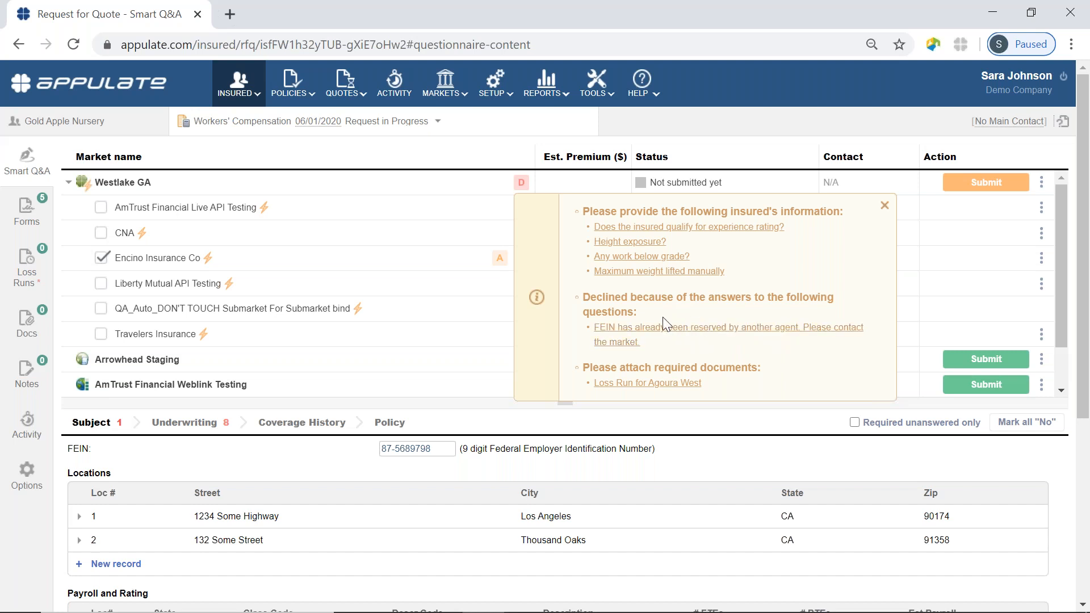
pyautogui.click(649, 335)
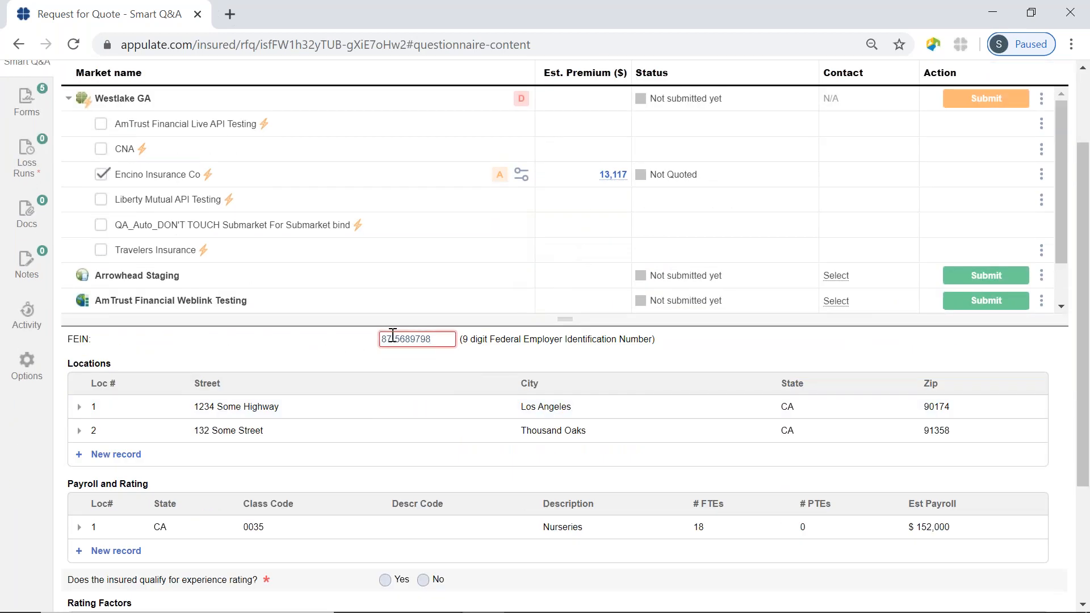
pyautogui.moveTo(438, 340); pyautogui.dragTo(124, 298)
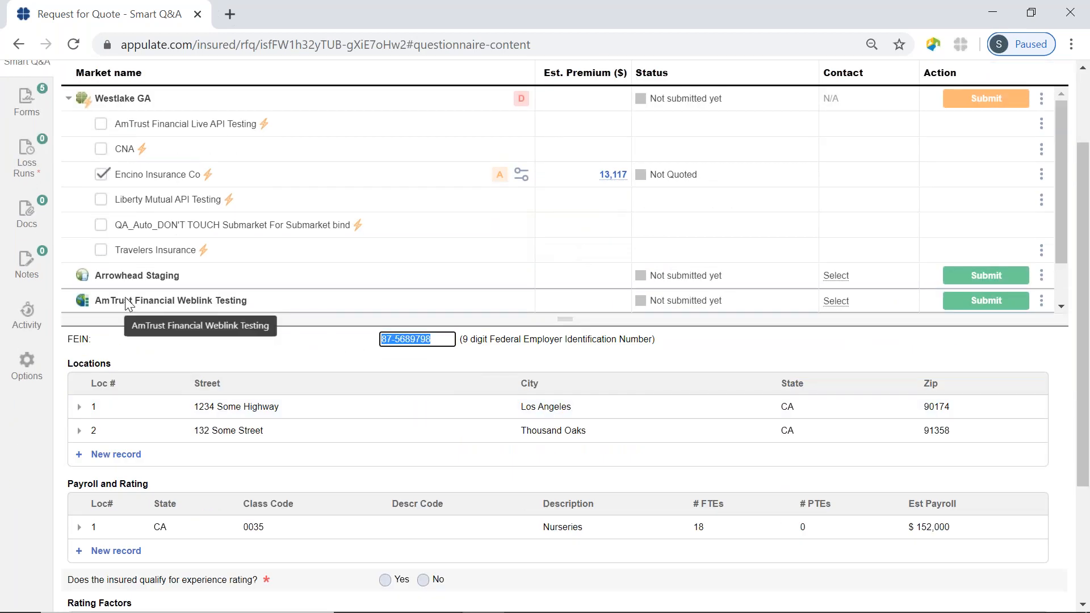
pyautogui.click(729, 354)
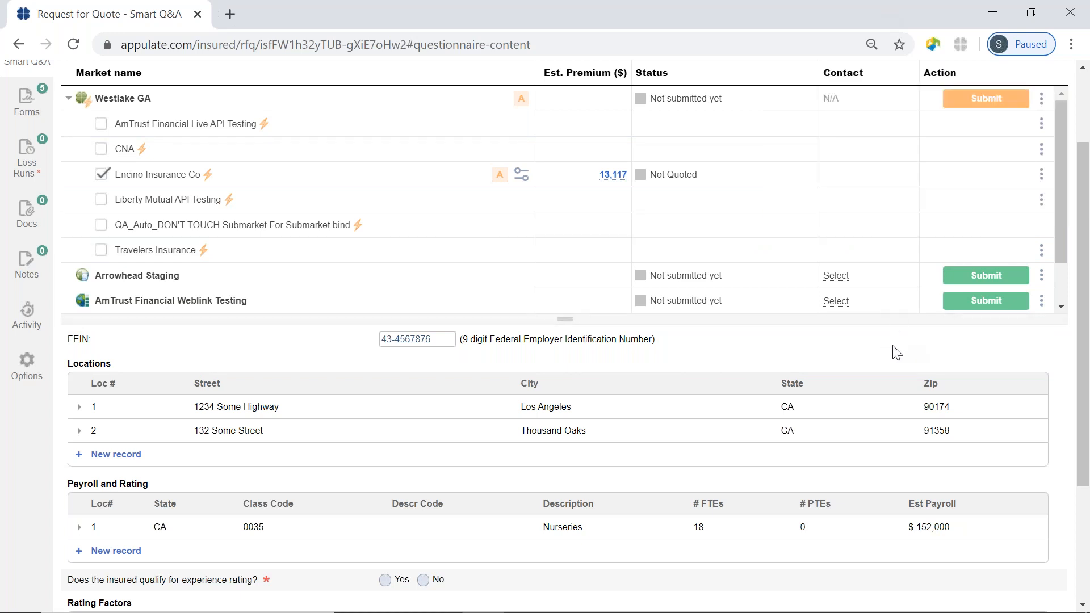
pyautogui.scroll(2, 896, 353)
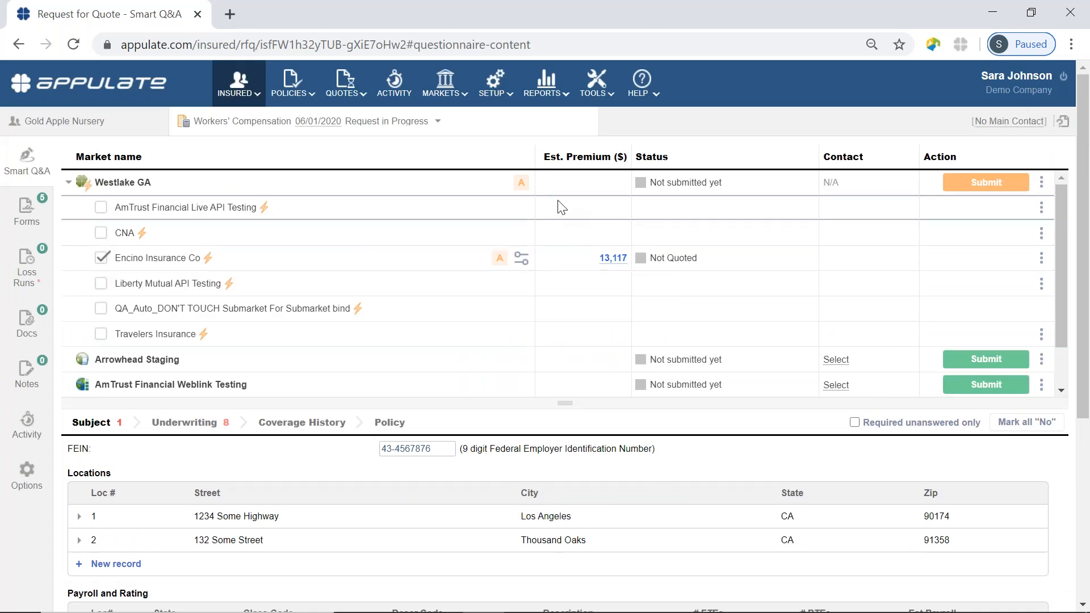
pyautogui.moveTo(525, 186)
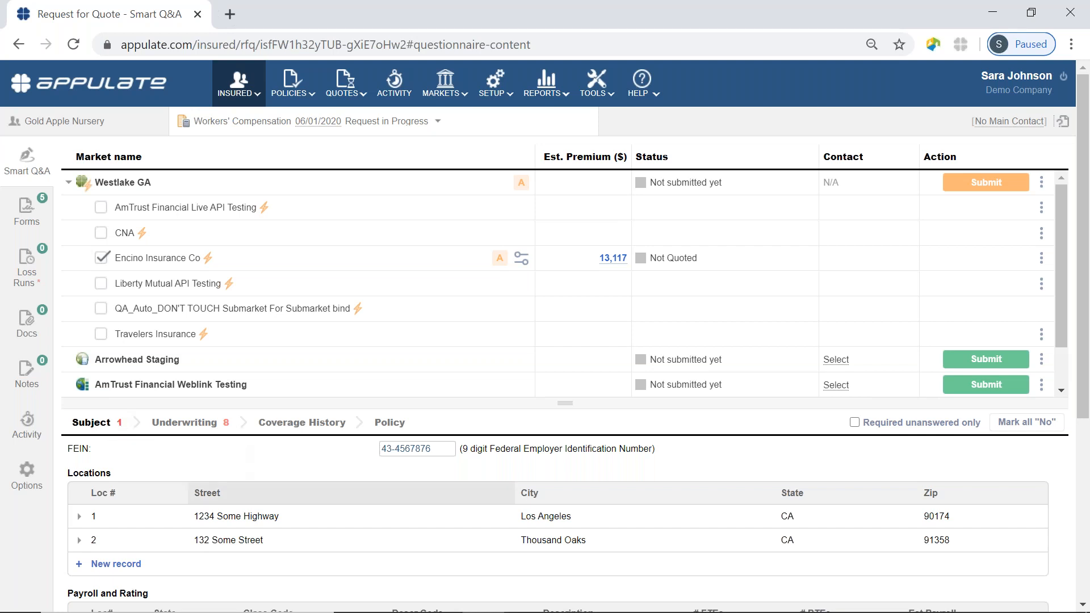
pyautogui.moveTo(246, 612)
pyautogui.scroll(-3, 285, 462)
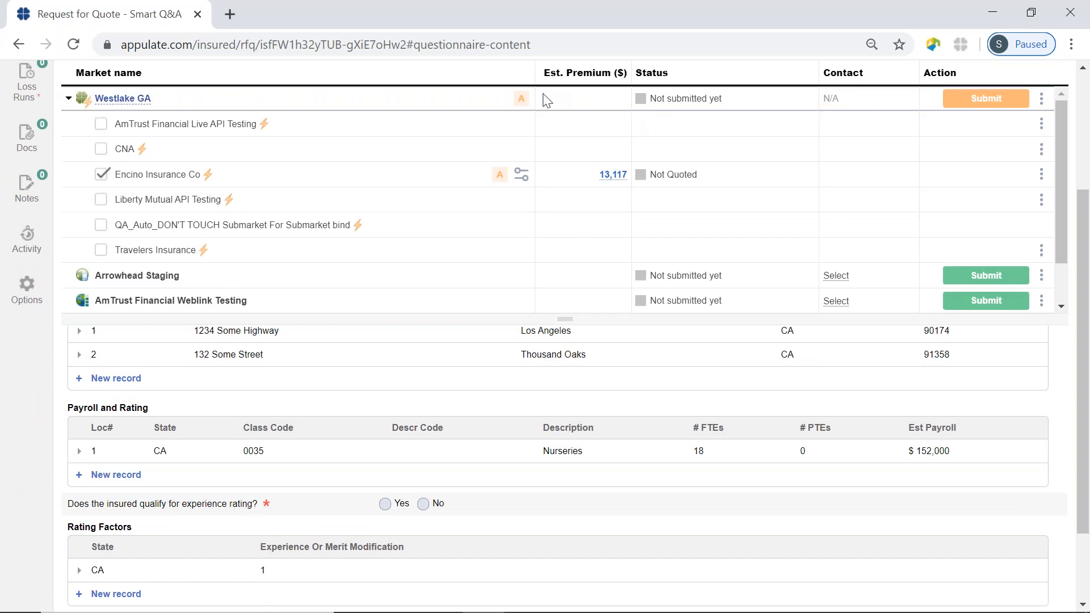
pyautogui.click(521, 101)
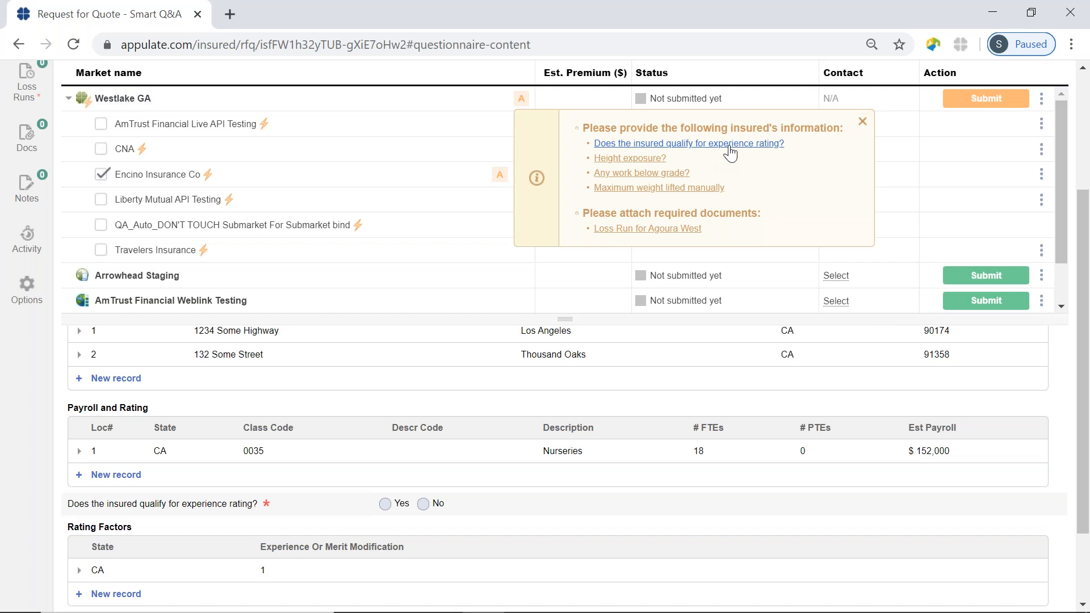
pyautogui.click(674, 144)
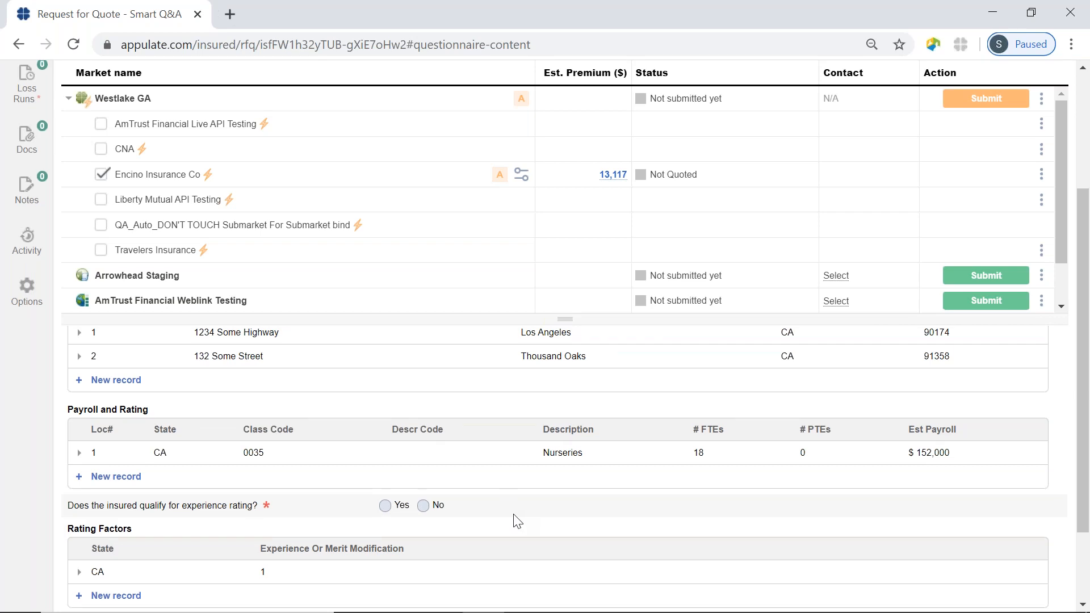
pyautogui.scroll(4, 514, 518)
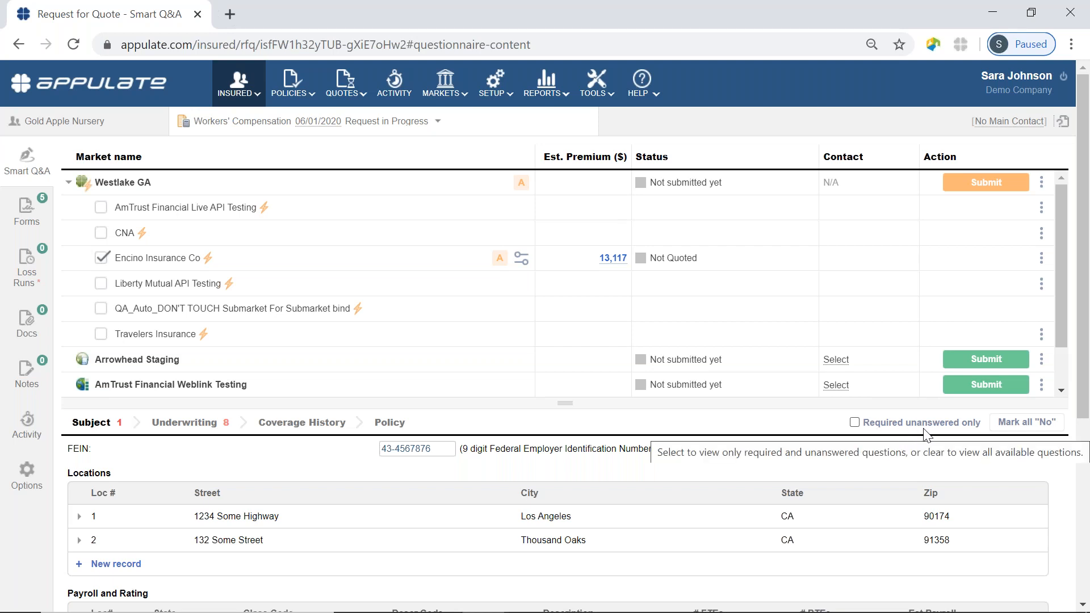
# Filter to required unanswered questions; answer No to experience rating, height exposure and below-grade work; enter 0 lifted weight.
pyautogui.click(855, 423)
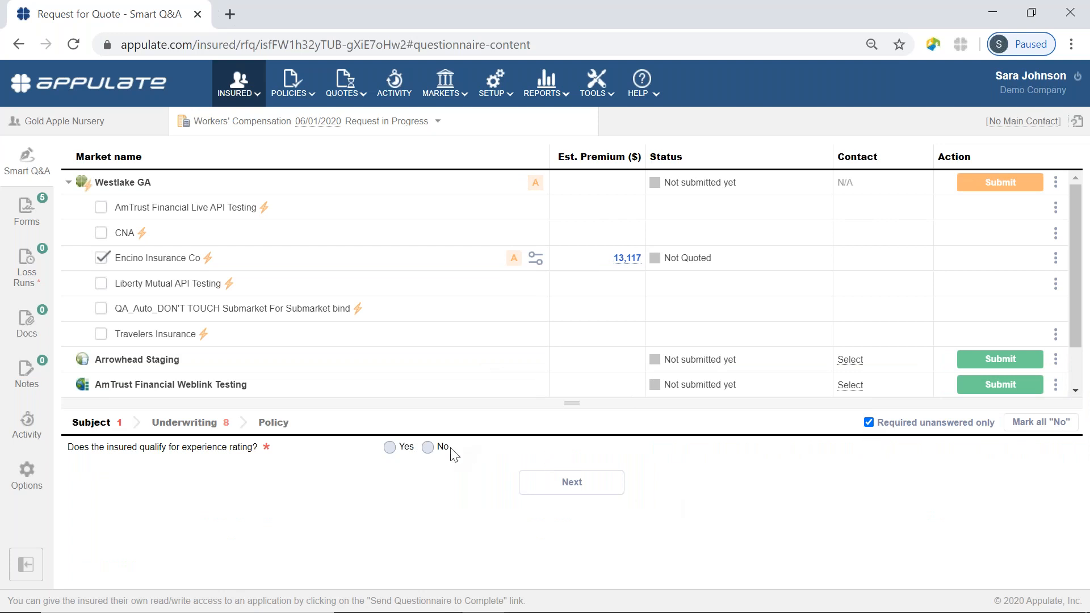
pyautogui.click(428, 447)
pyautogui.click(564, 482)
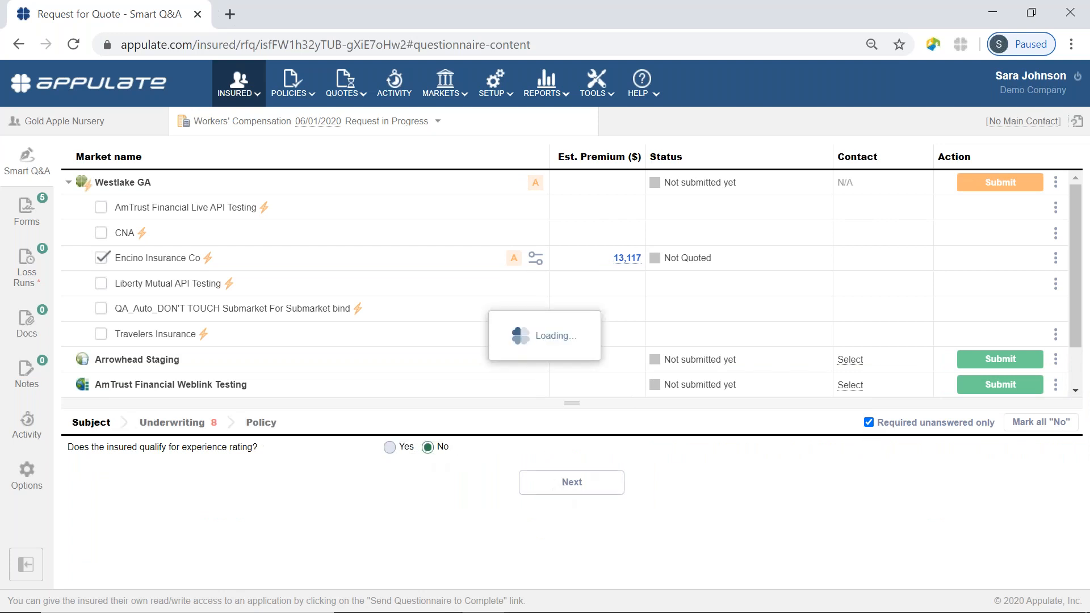
pyautogui.click(423, 472)
pyautogui.click(423, 494)
pyautogui.scroll(-1, 426, 520)
pyautogui.click(422, 475)
pyautogui.write('0')
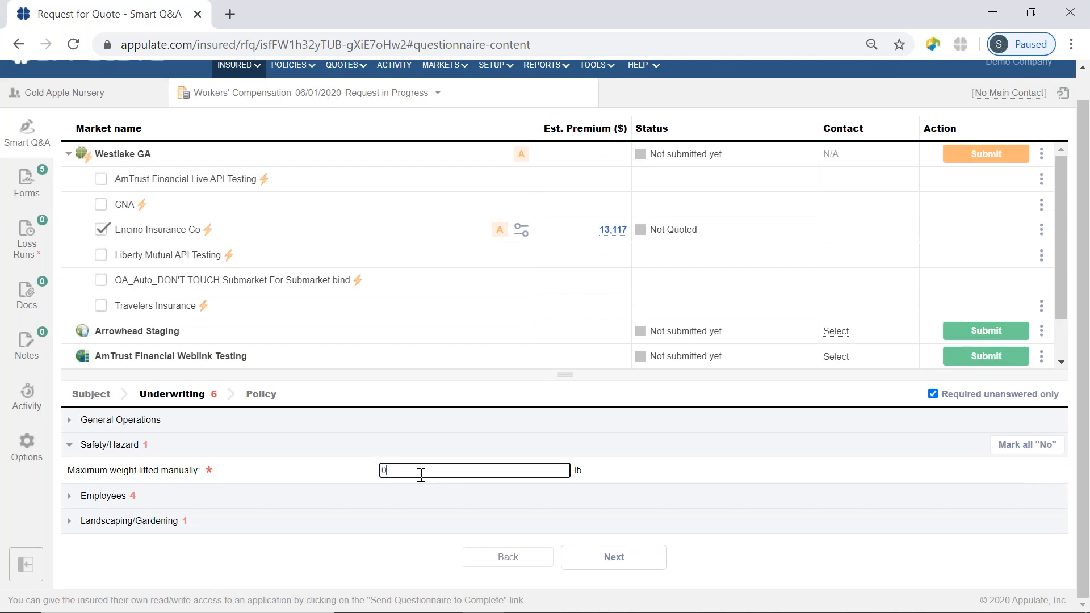
pyautogui.click(421, 495)
# Answer No to underage/elderly and handicapped employees, 0% housing, Yes to nearby medical facility, No to greenhouse repairs.
pyautogui.scroll(-2, 426, 491)
pyautogui.click(424, 426)
pyautogui.click(424, 448)
pyautogui.click(418, 473)
pyautogui.write('0')
pyautogui.click(386, 496)
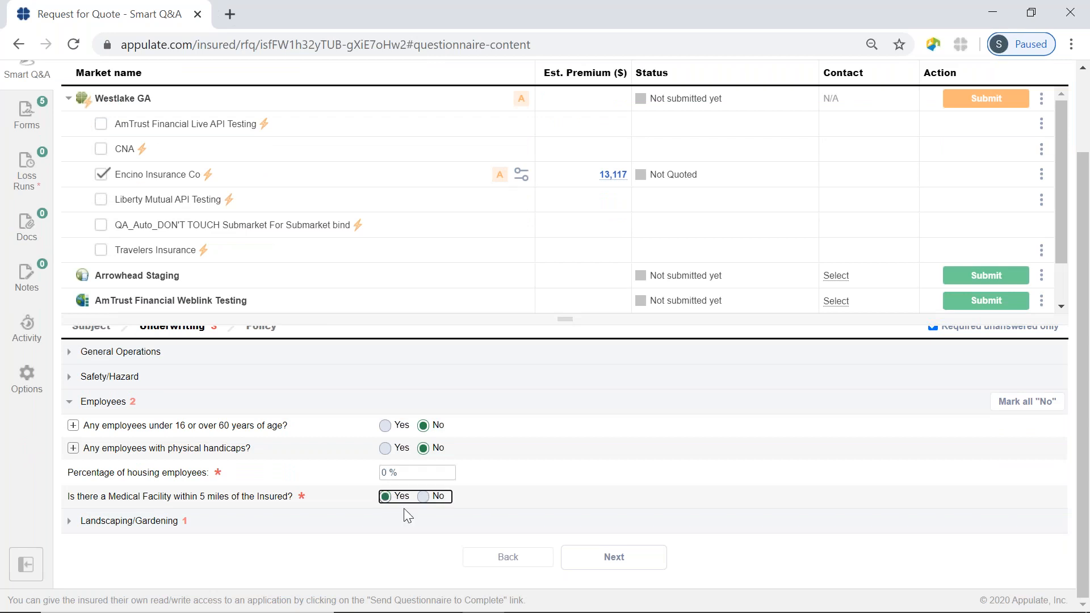
pyautogui.click(424, 516)
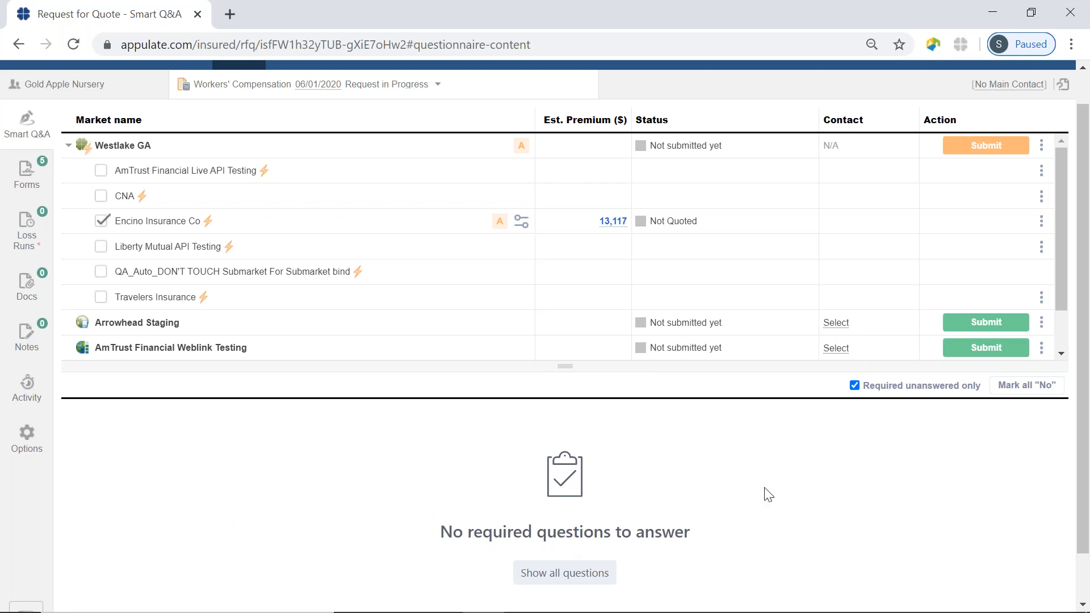
# Show all questions, review the Subject page, and check Westlake GA's remaining requirement: the Agoura West loss run.
pyautogui.click(855, 386)
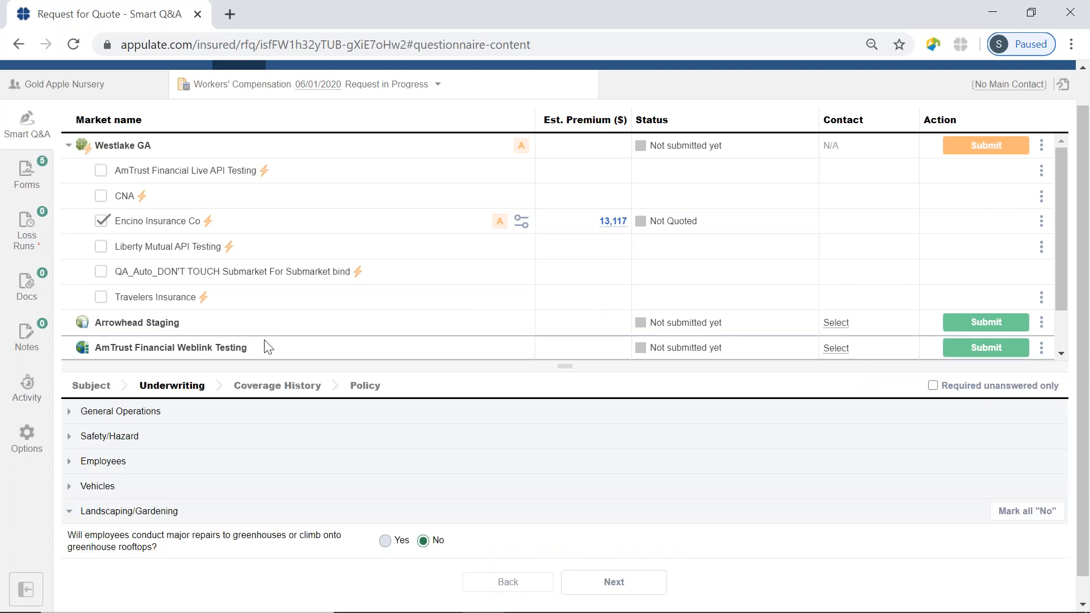
pyautogui.click(90, 386)
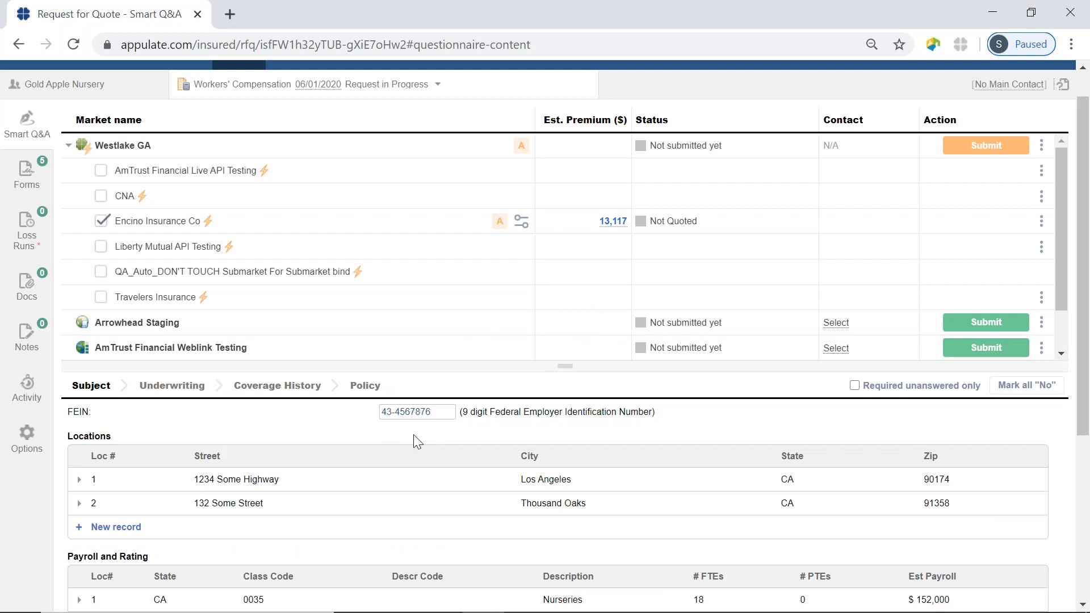
pyautogui.scroll(-5, 418, 442)
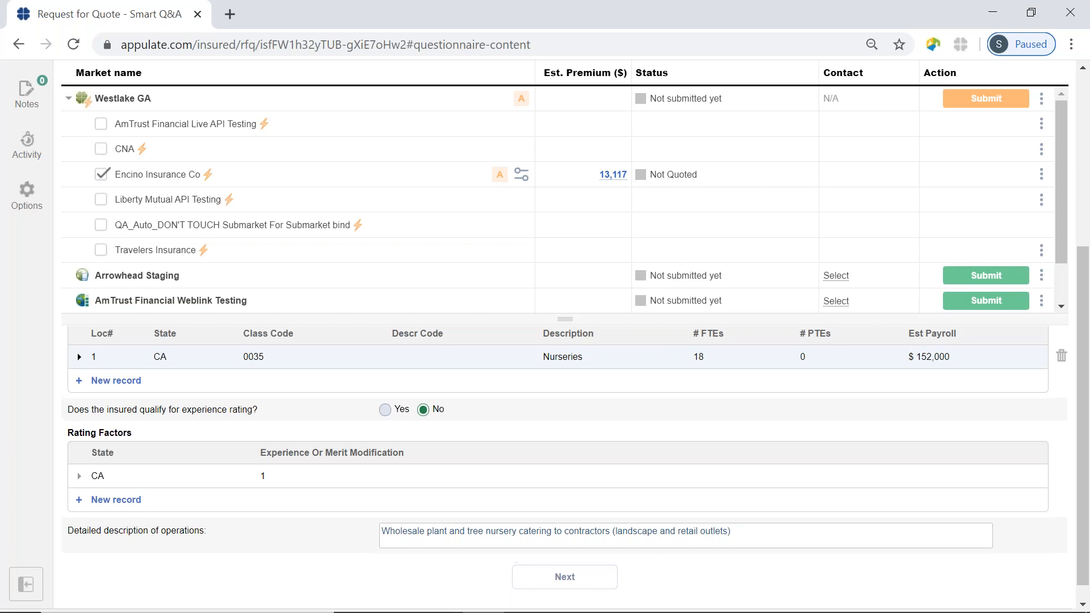
pyautogui.scroll(5, 418, 442)
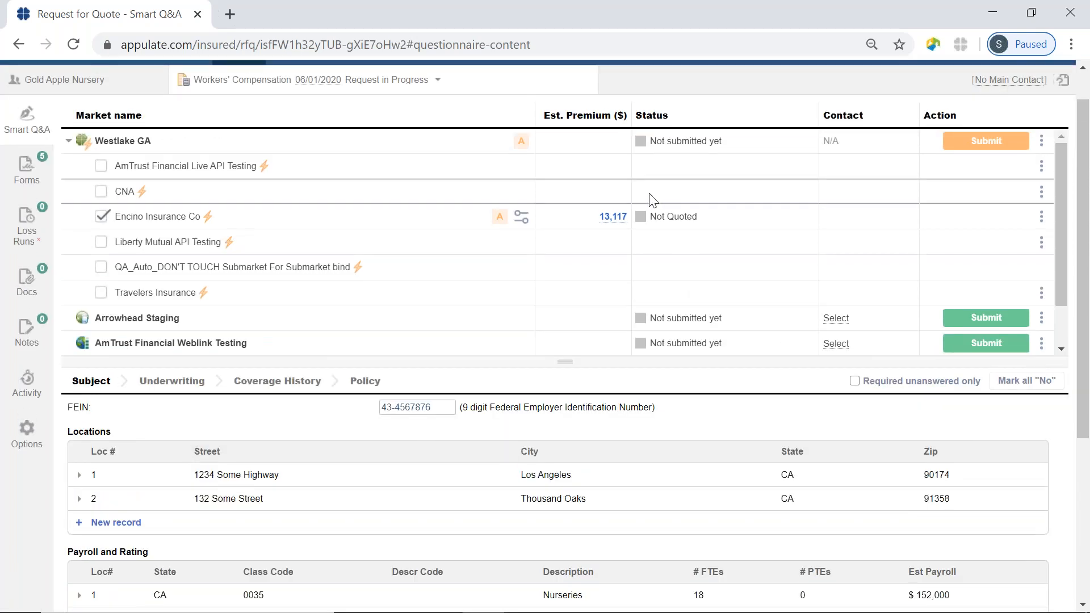
pyautogui.click(522, 143)
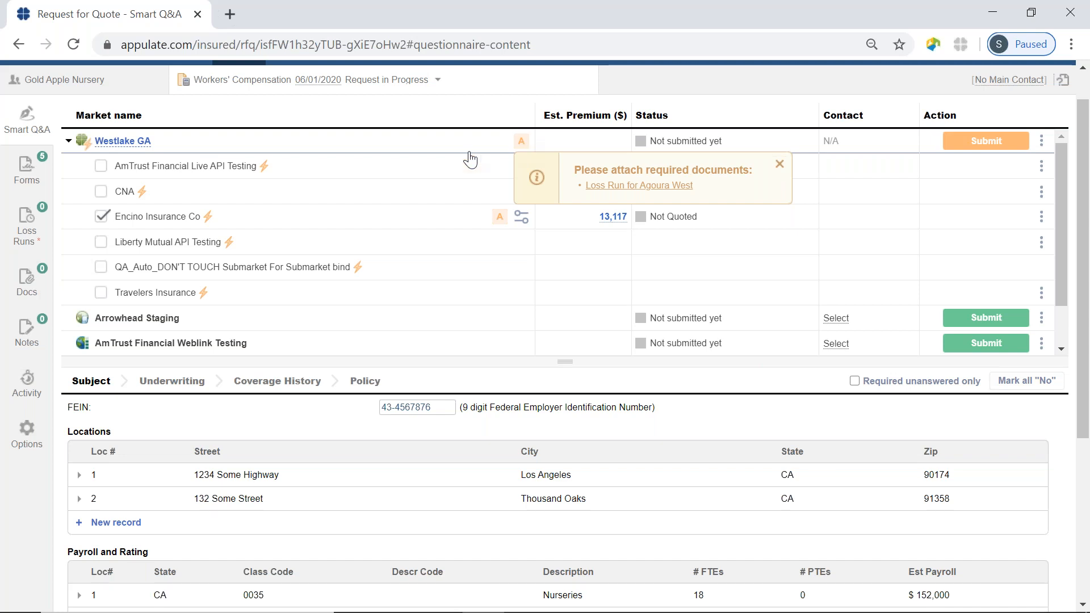
# Open Agoura West's insurance history from Loss Runs, showing policy years 2015 to 2019.
pyautogui.click(38, 228)
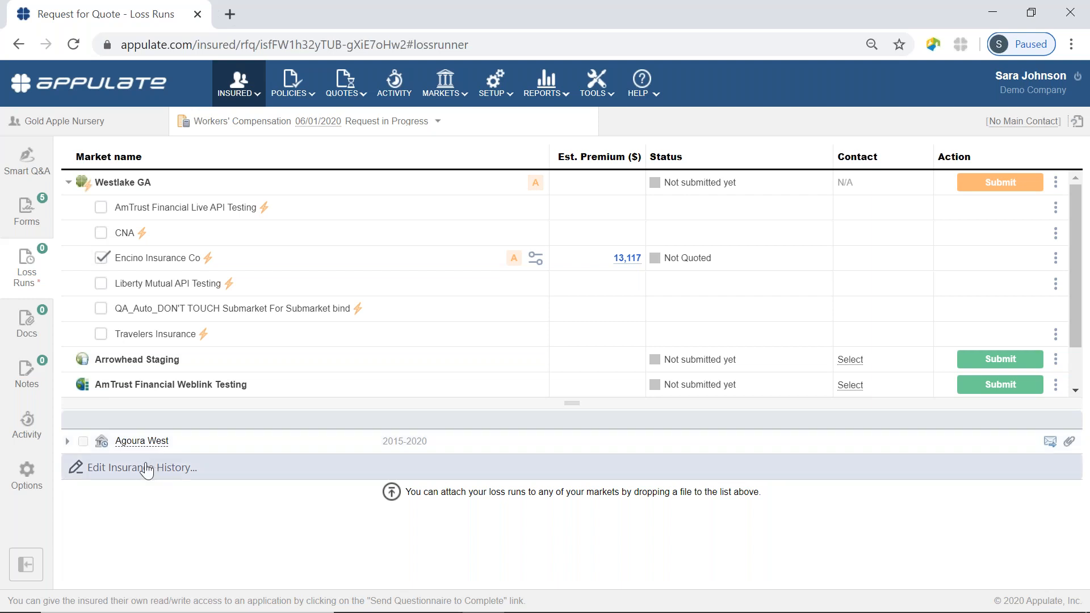
pyautogui.click(125, 478)
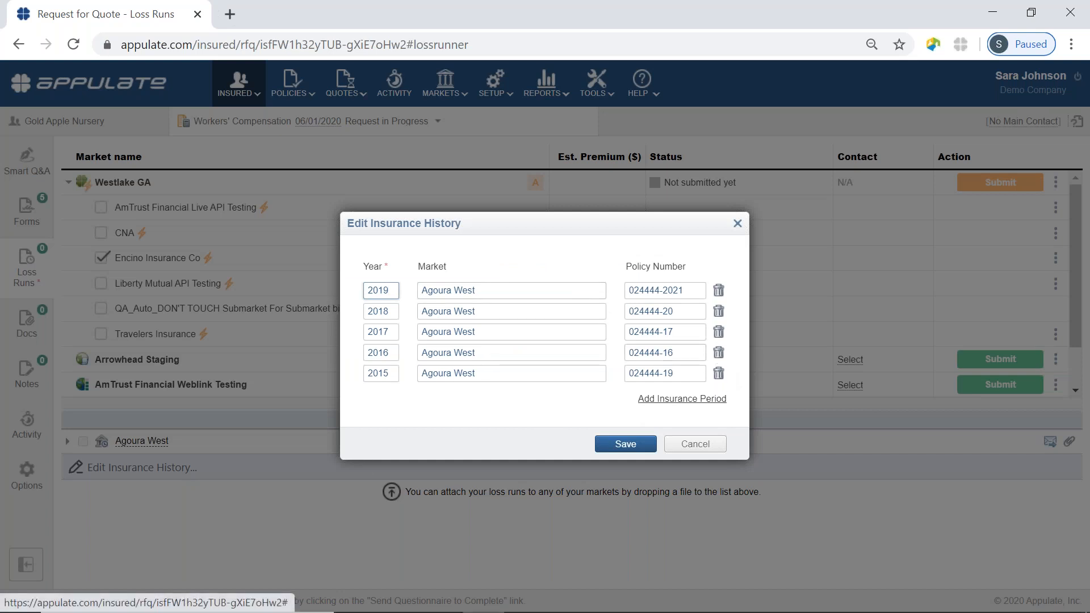
# Cancel the Edit Insurance History dialog without saving.
pyautogui.click(674, 450)
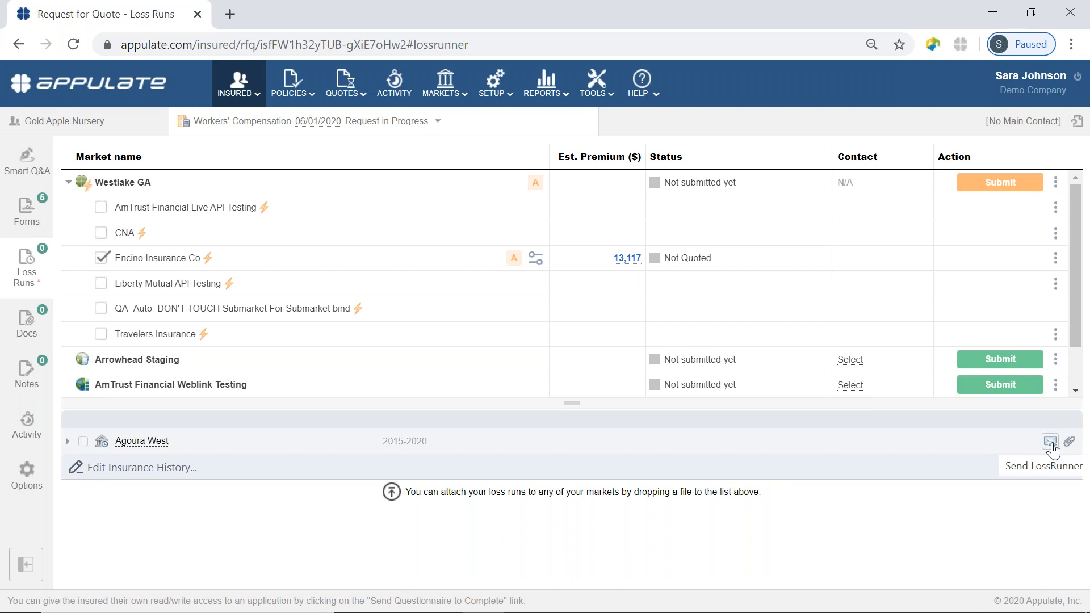
# Start a Letter of Authorization loss-run request to Agoura West and bring up its destination options.
pyautogui.click(1051, 443)
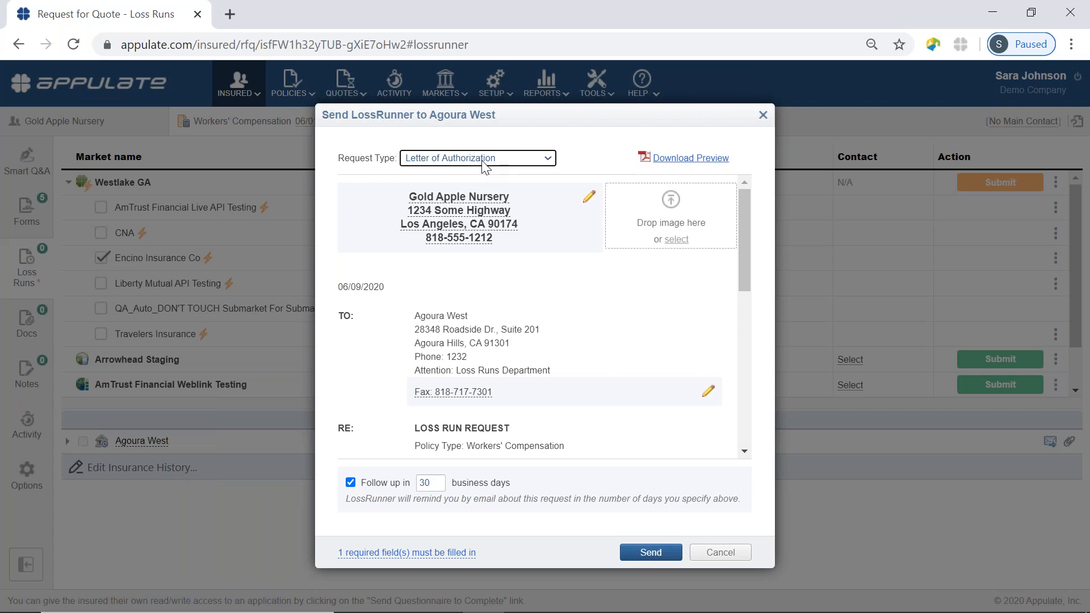
pyautogui.click(548, 160)
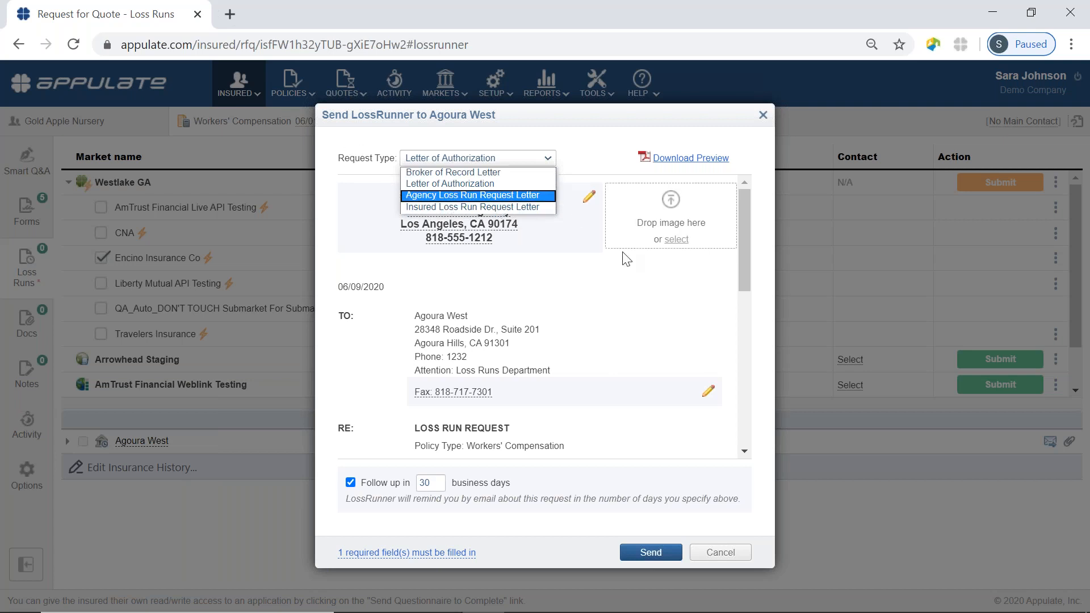
pyautogui.click(628, 284)
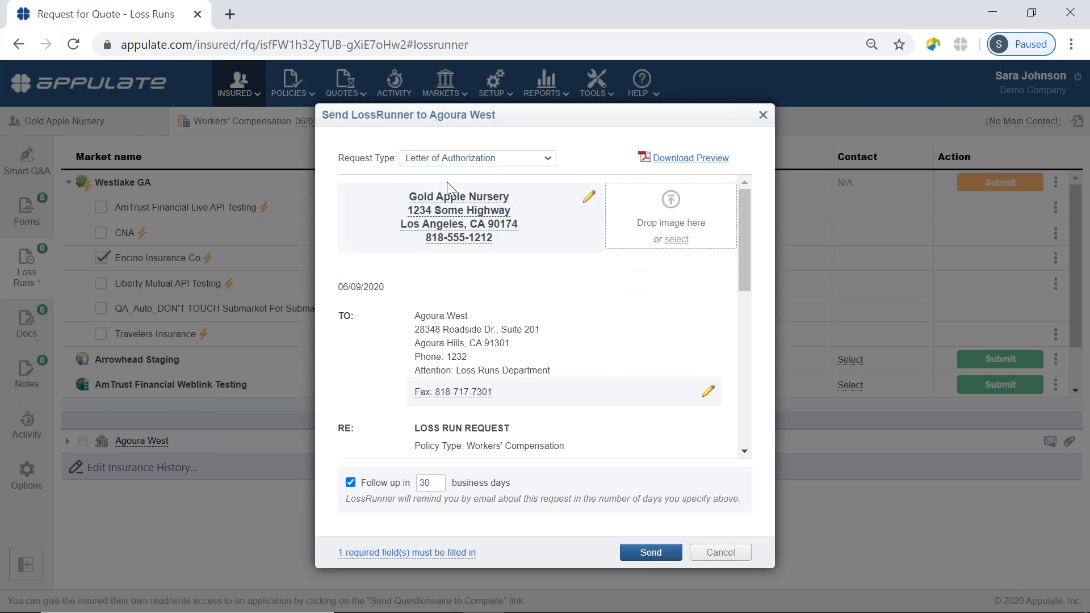
pyautogui.scroll(-3, 536, 275)
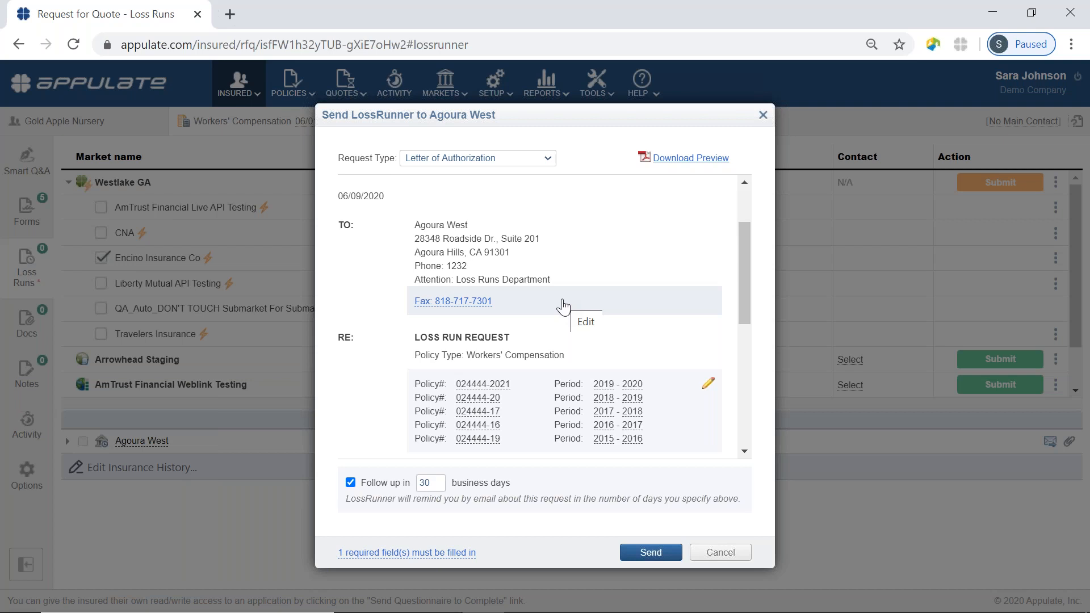
pyautogui.click(562, 307)
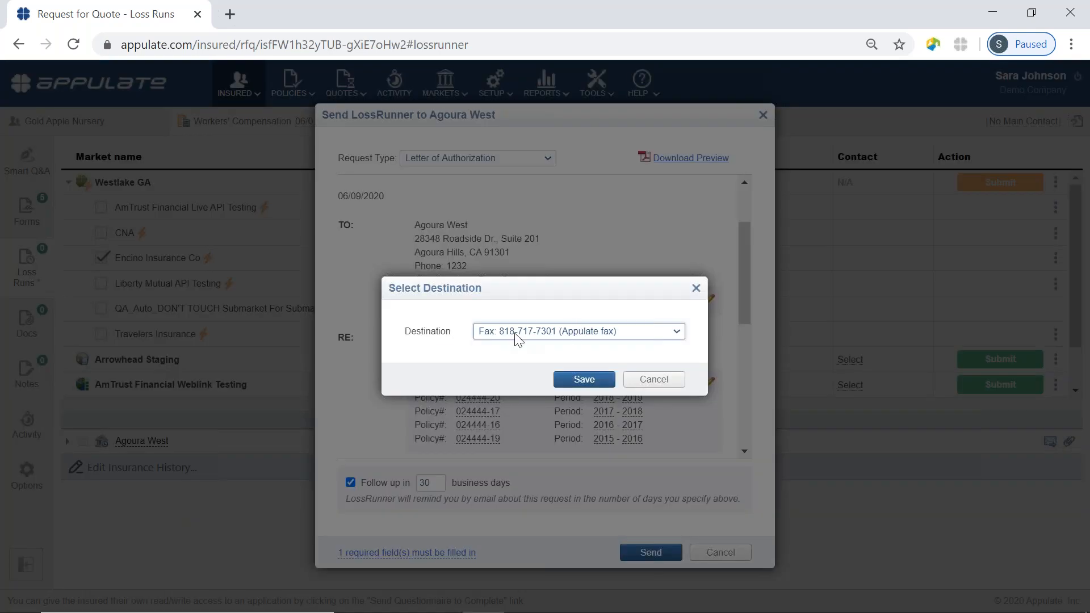
# Begin adding a new Email-type destination for the Agoura West loss-run request.
pyautogui.click(647, 335)
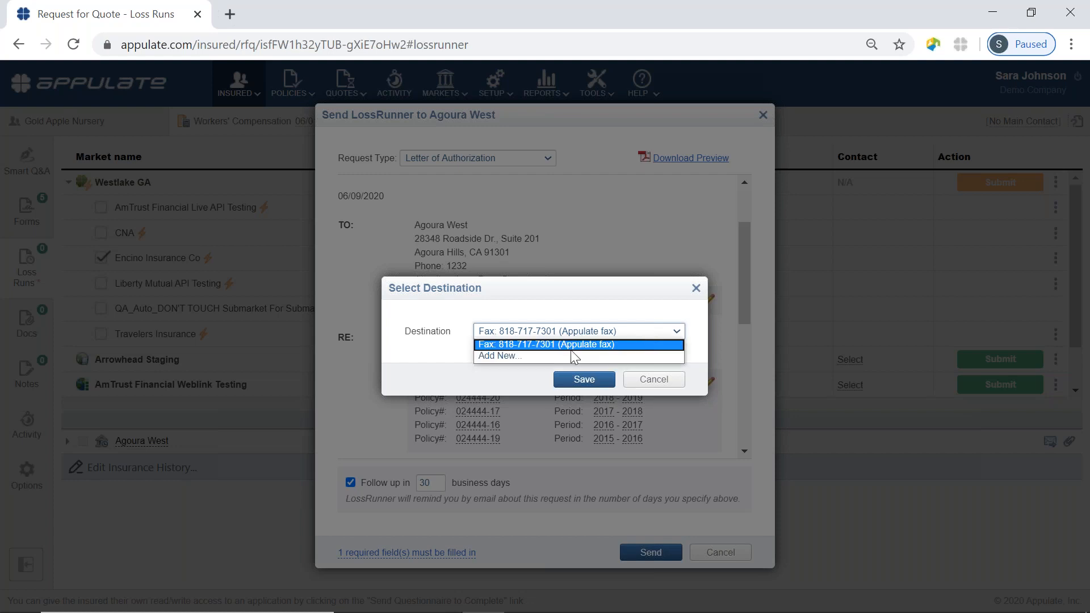
pyautogui.click(501, 355)
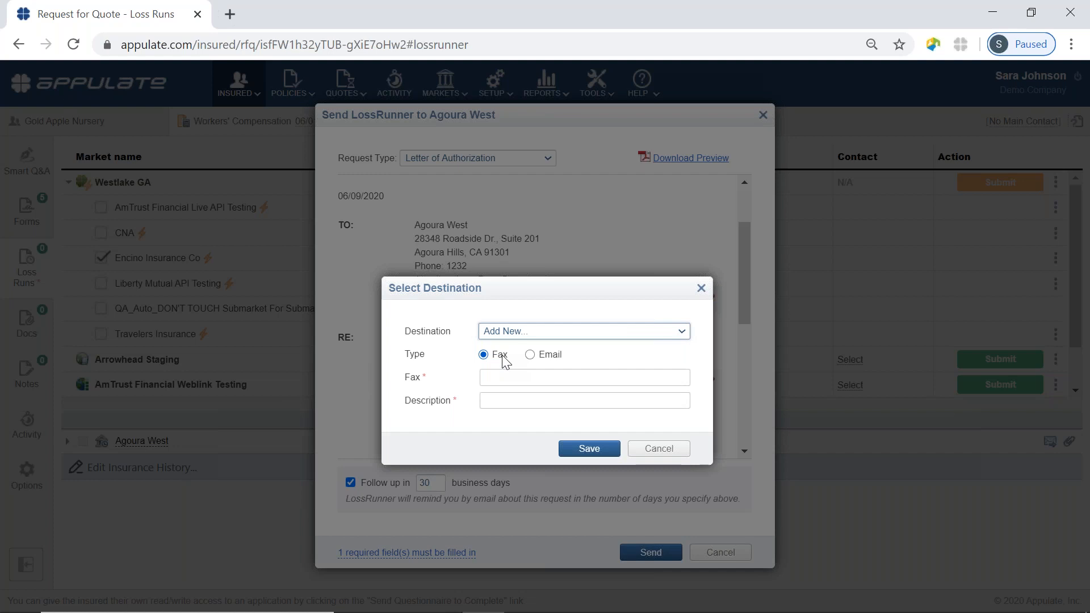
pyautogui.click(530, 355)
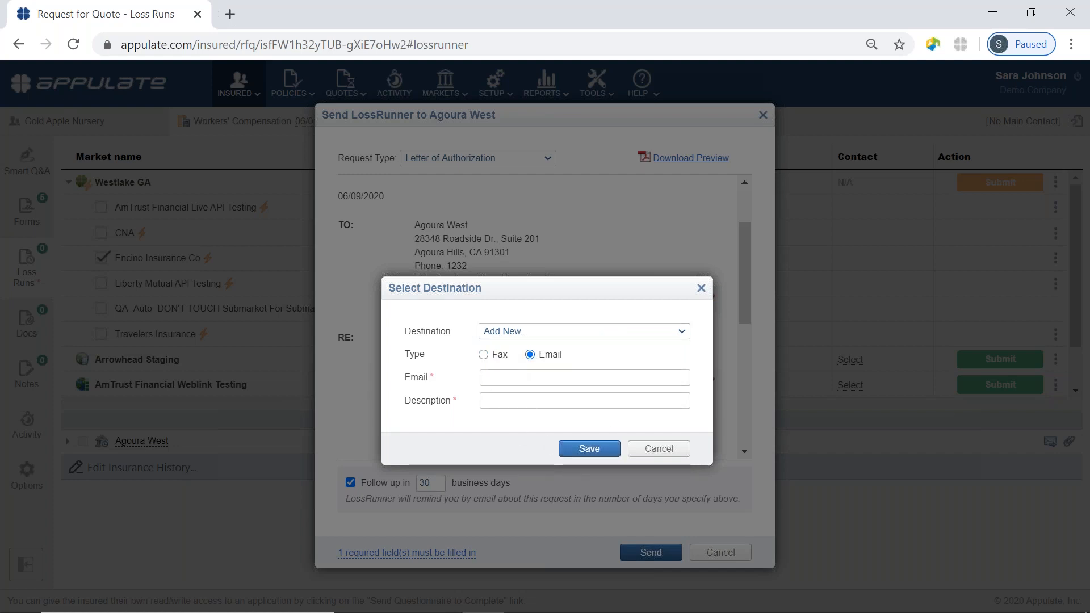
pyautogui.click(658, 449)
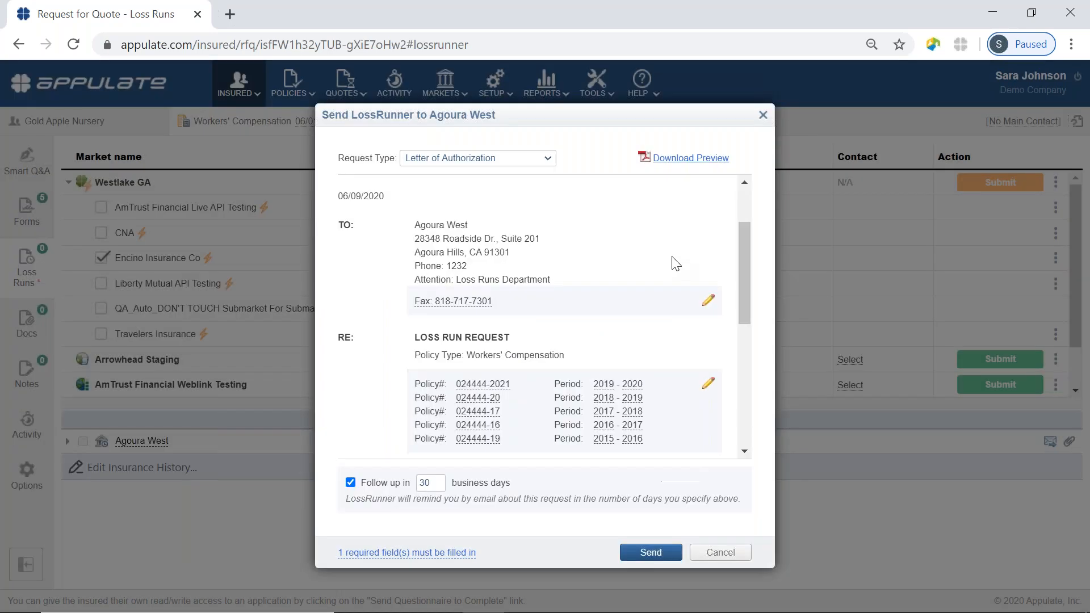
pyautogui.scroll(-3, 675, 263)
pyautogui.scroll(-1, 672, 257)
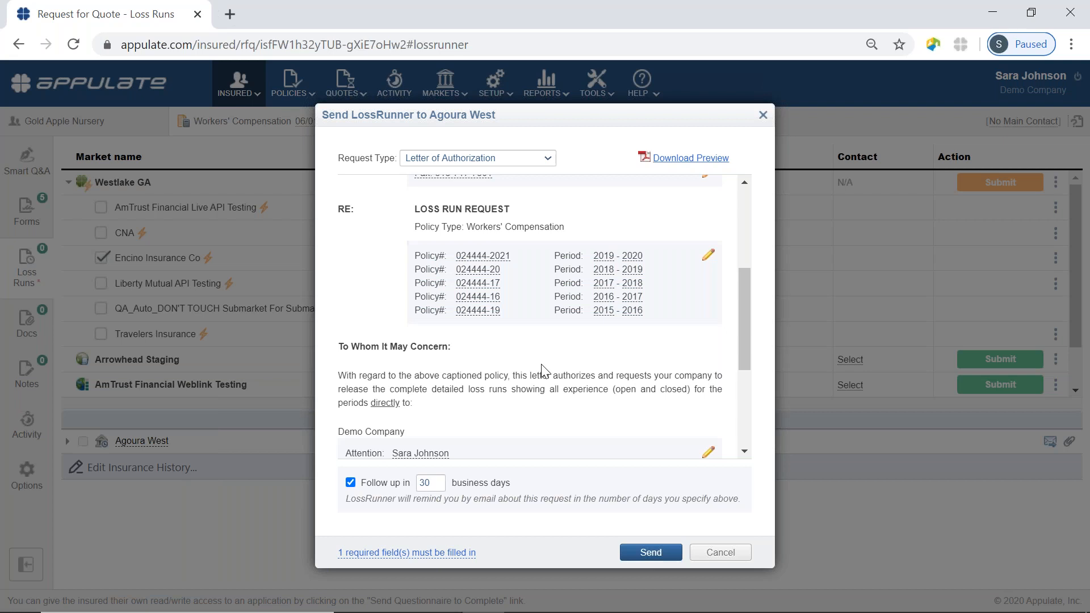
pyautogui.scroll(-4, 543, 370)
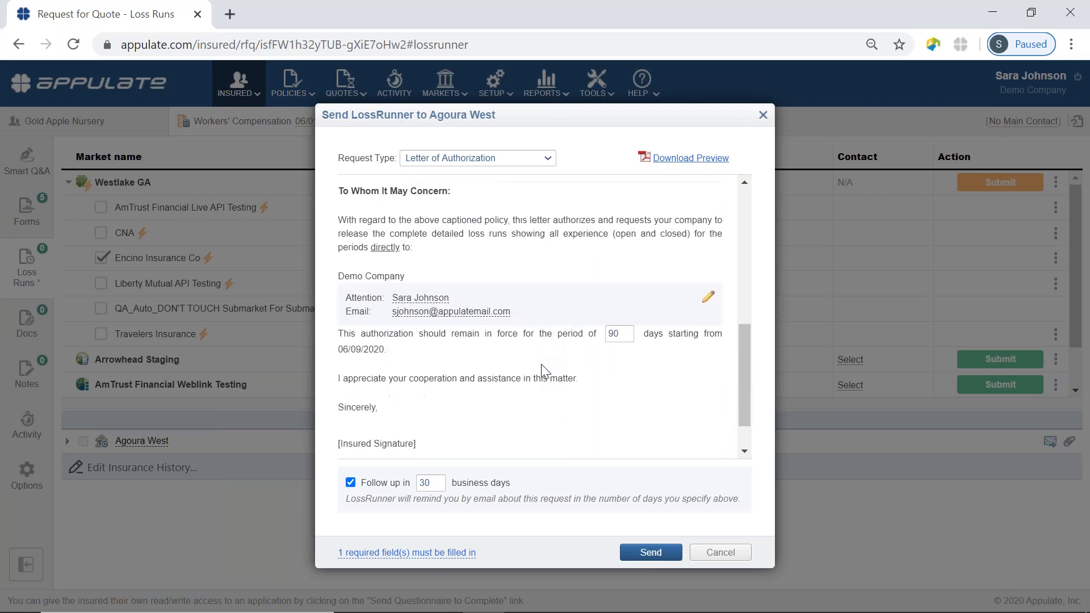
pyautogui.scroll(1, 543, 370)
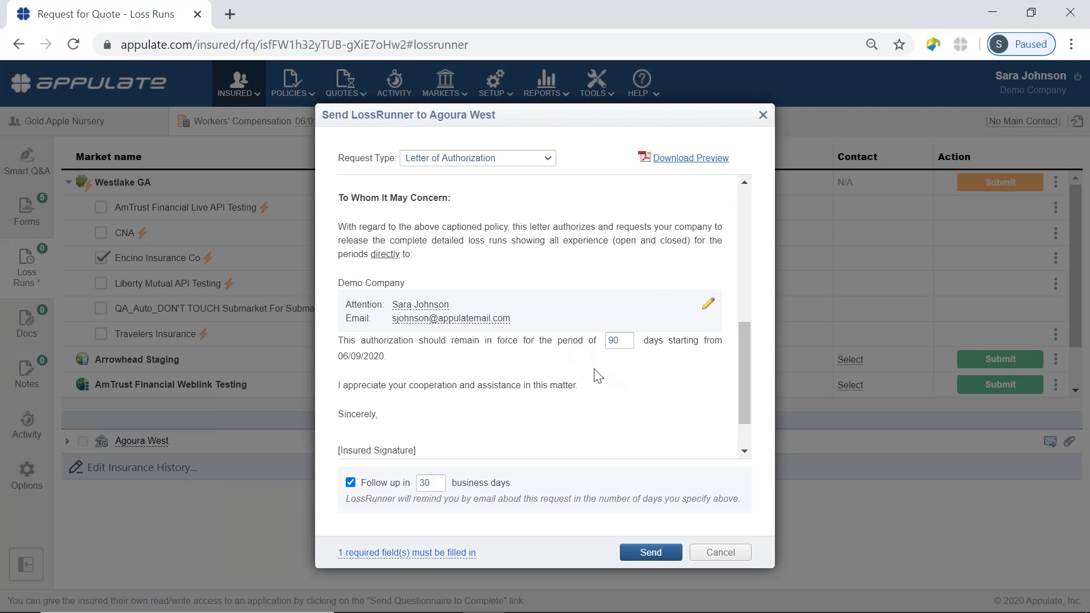
pyautogui.scroll(-1, 594, 376)
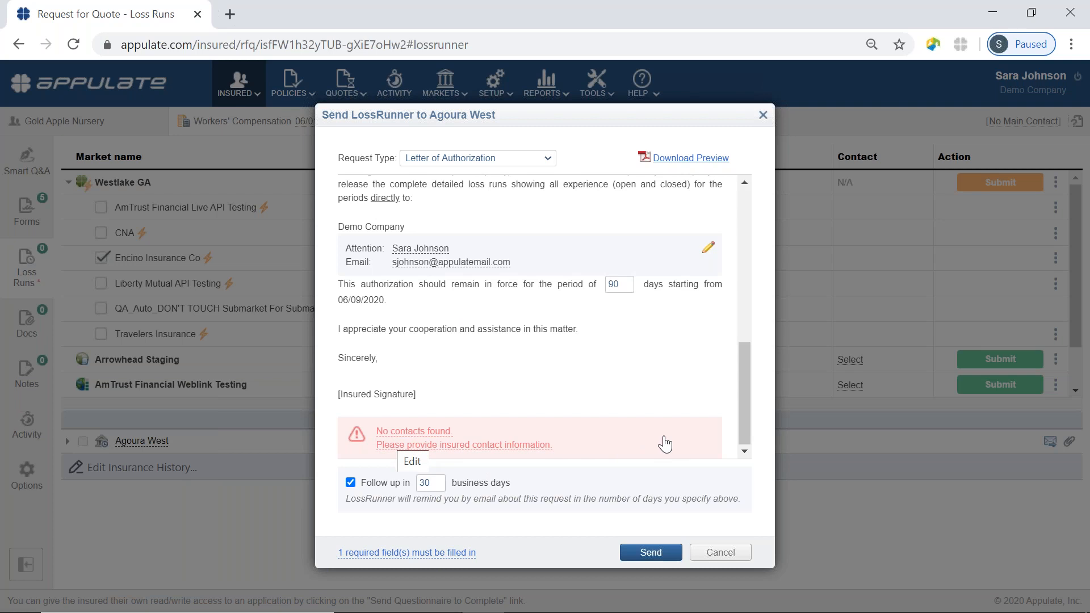
# Choose the existing Gold Apple Nursery office contact as the insured contact signing the letter.
pyautogui.click(584, 437)
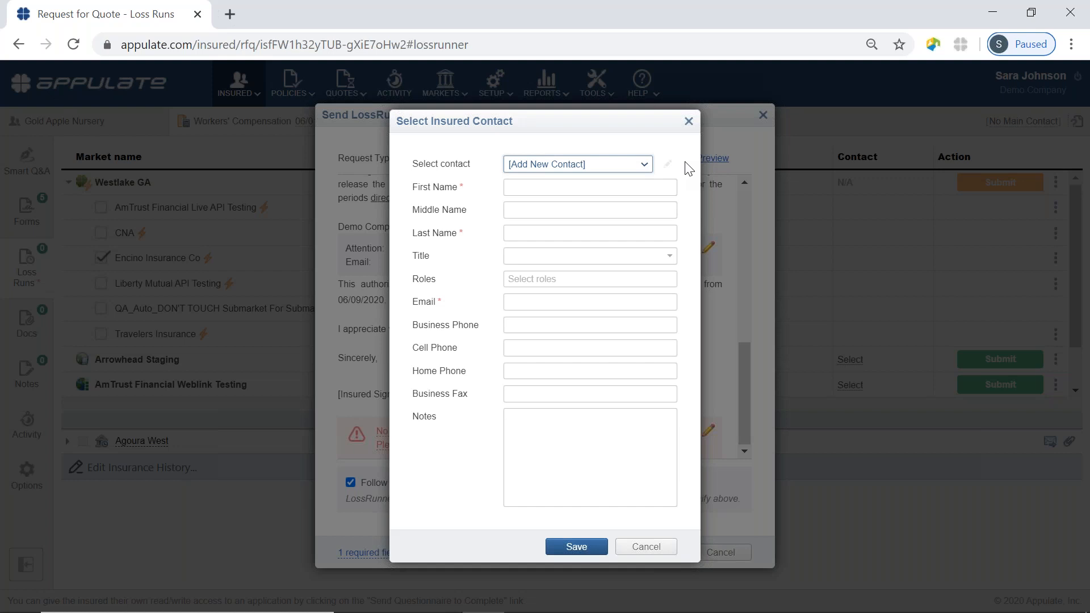
pyautogui.click(646, 164)
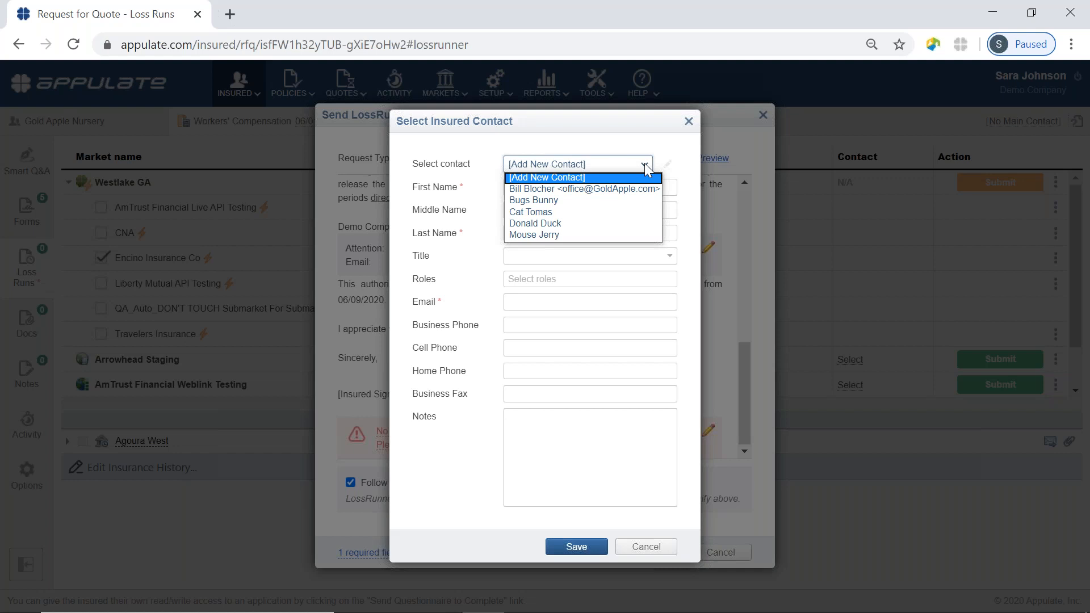
pyautogui.click(561, 186)
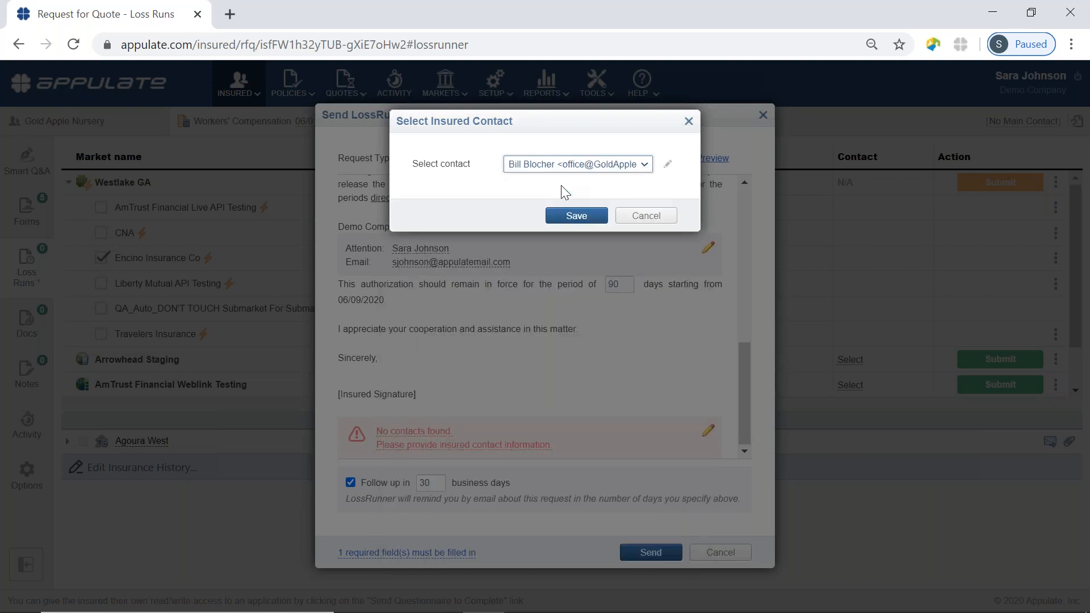
pyautogui.click(575, 216)
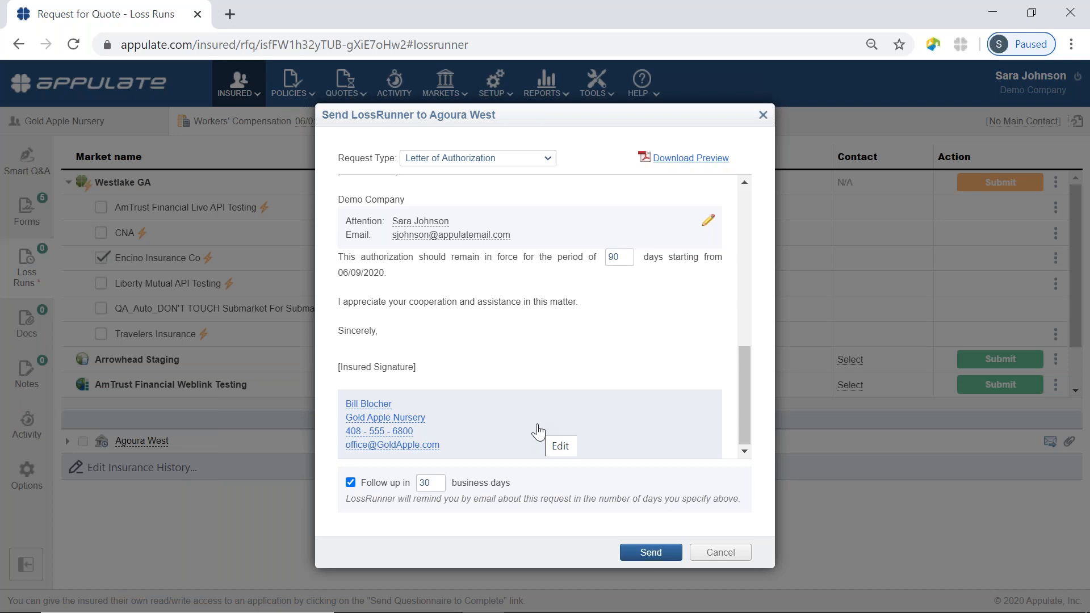
# Scroll back up through the Agoura West loss-run letter.
pyautogui.scroll(5, 619, 309)
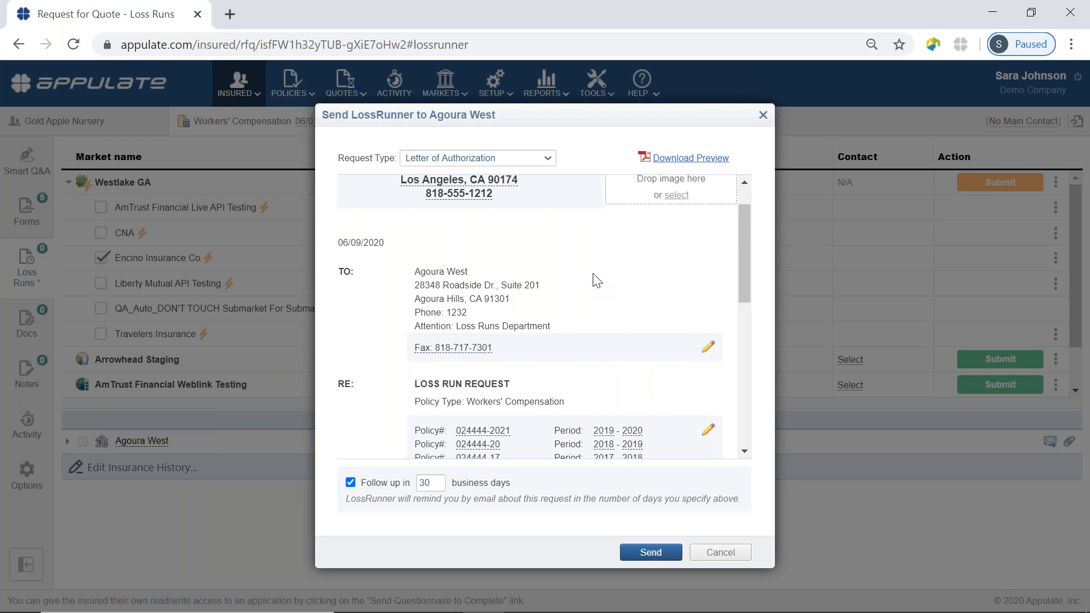
# Close the letter unsent and upload LR-American-All-Risk as Agoura West's loss run.
pyautogui.click(721, 553)
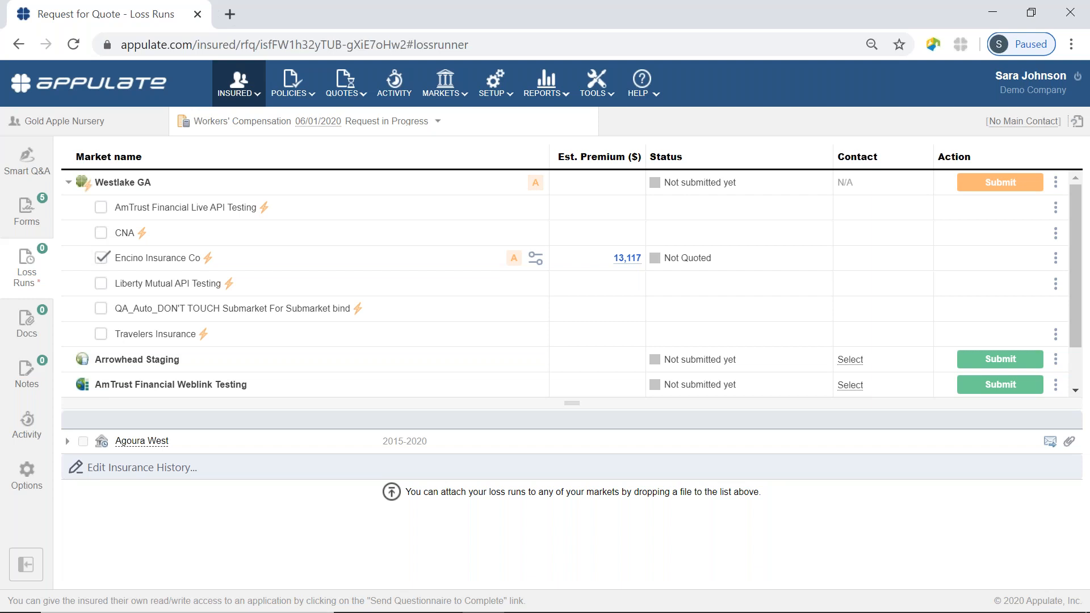
pyautogui.click(1069, 442)
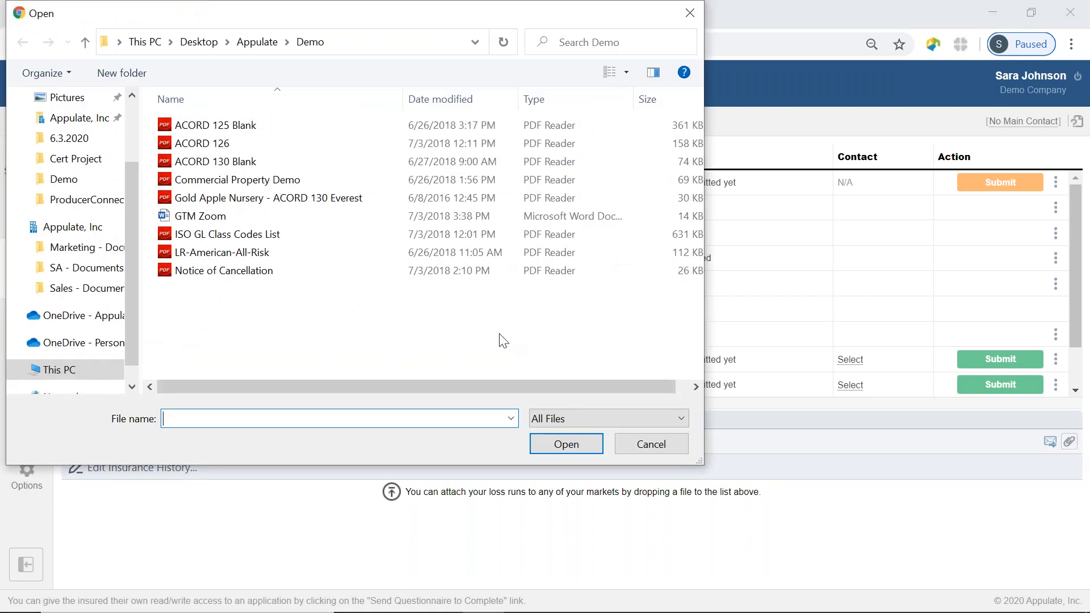
pyautogui.click(226, 257)
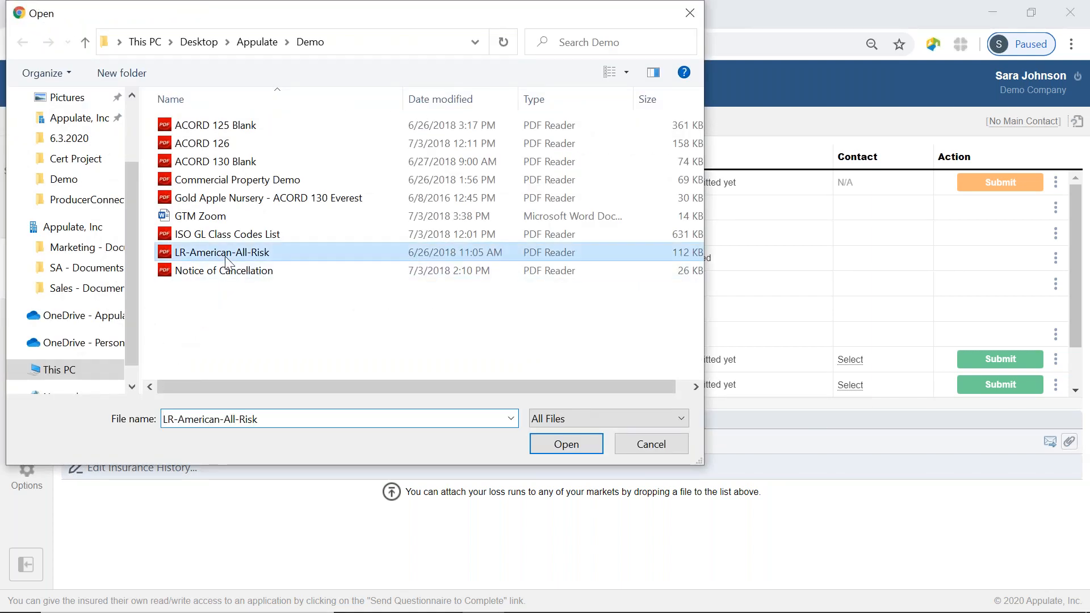
pyautogui.click(567, 445)
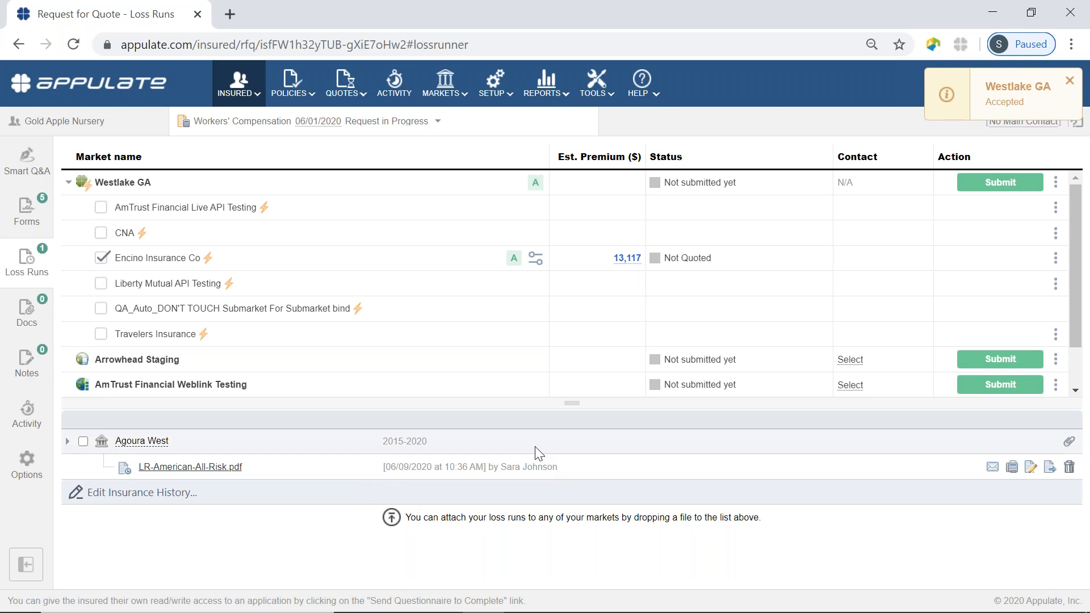
pyautogui.click(26, 162)
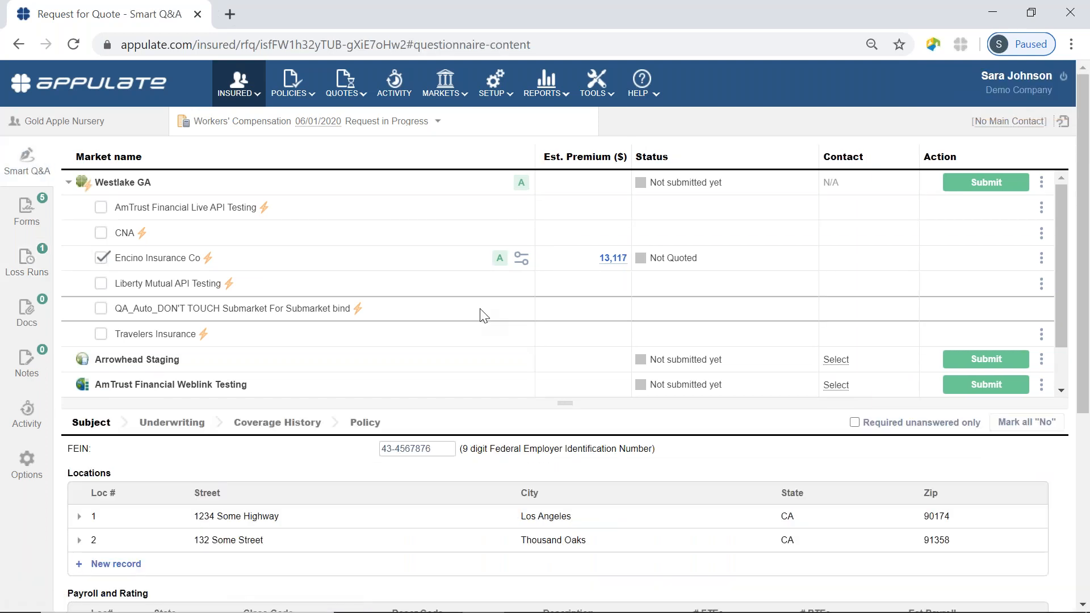
# Submit the Workers' Compensation request to Westlake GA, getting a 13,117 Quote Prepared proposal.
pyautogui.moveTo(522, 185)
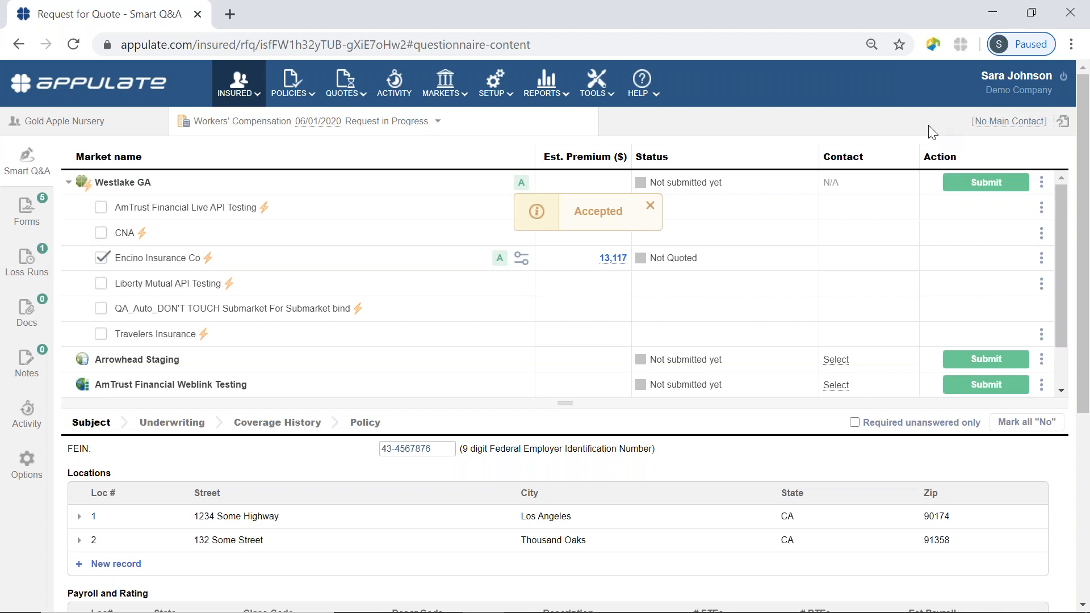
pyautogui.click(1001, 186)
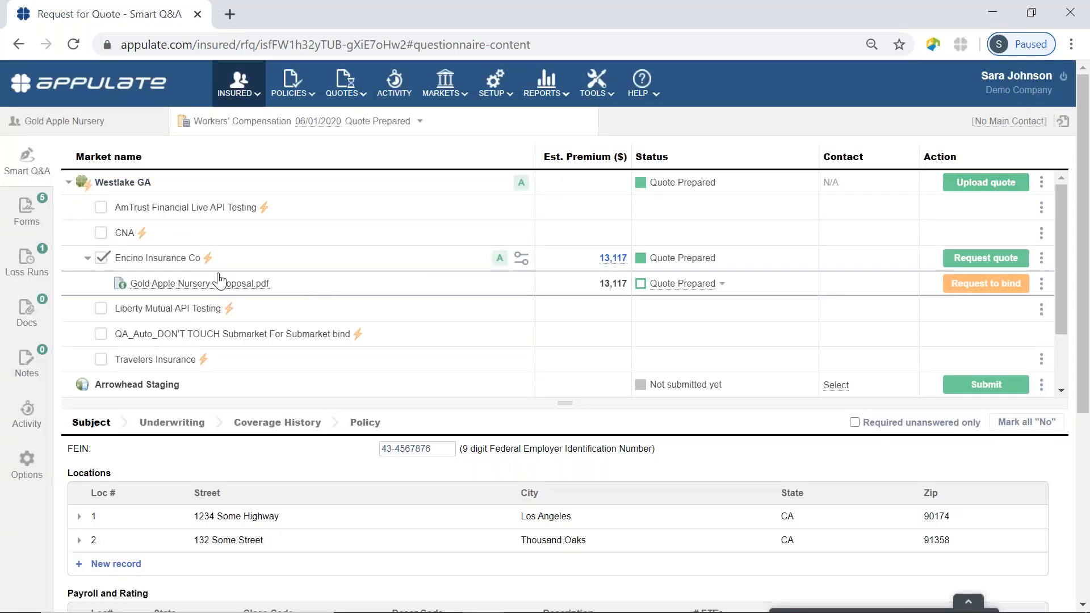
pyautogui.click(174, 288)
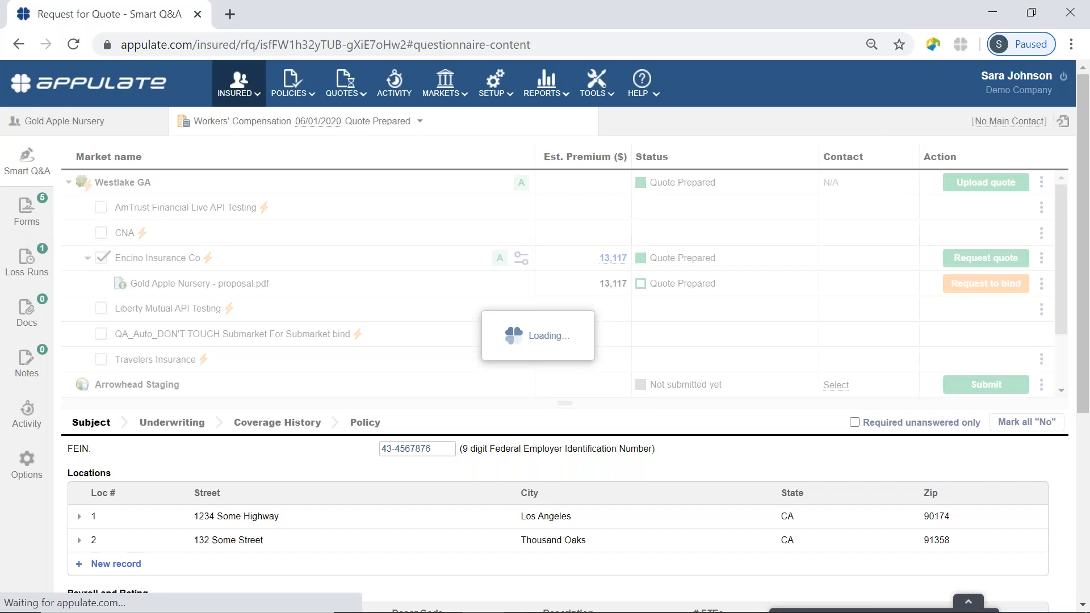
pyautogui.click(110, 592)
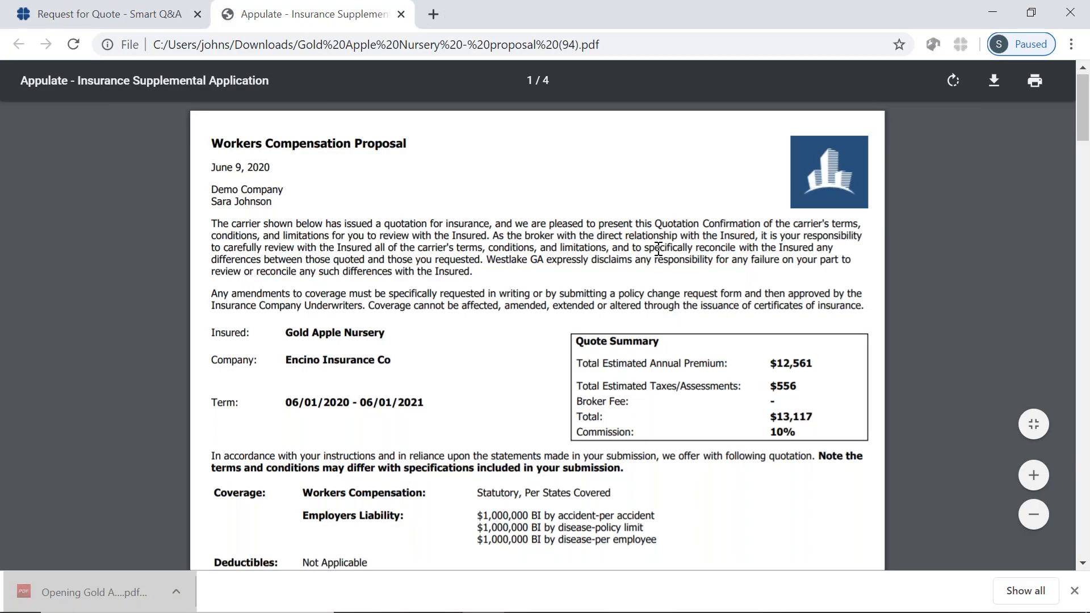
pyautogui.scroll(-4, 657, 248)
pyautogui.scroll(-15, 658, 249)
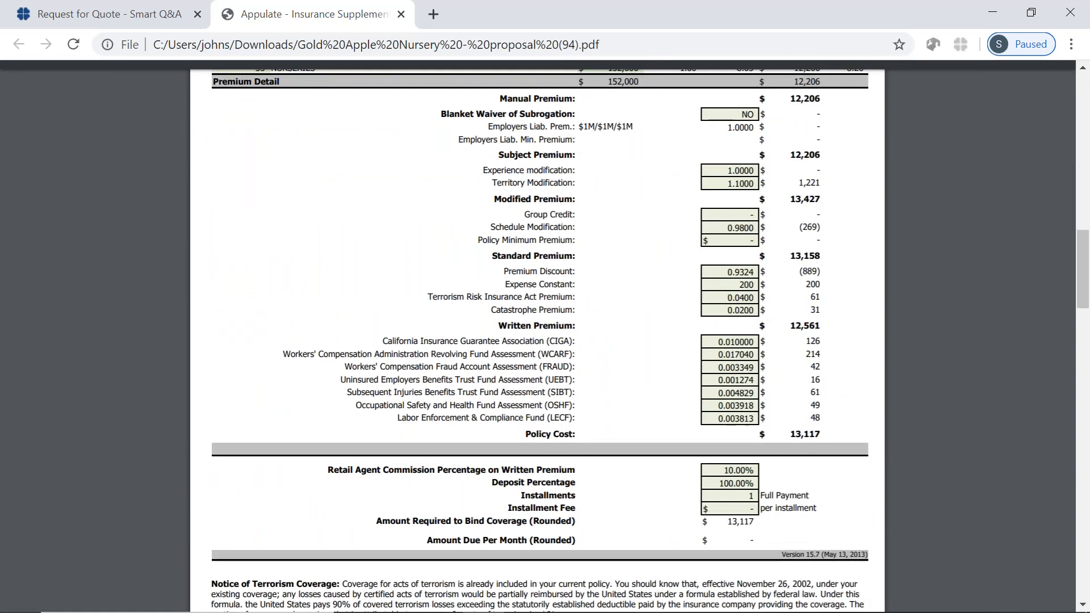
pyautogui.click(400, 14)
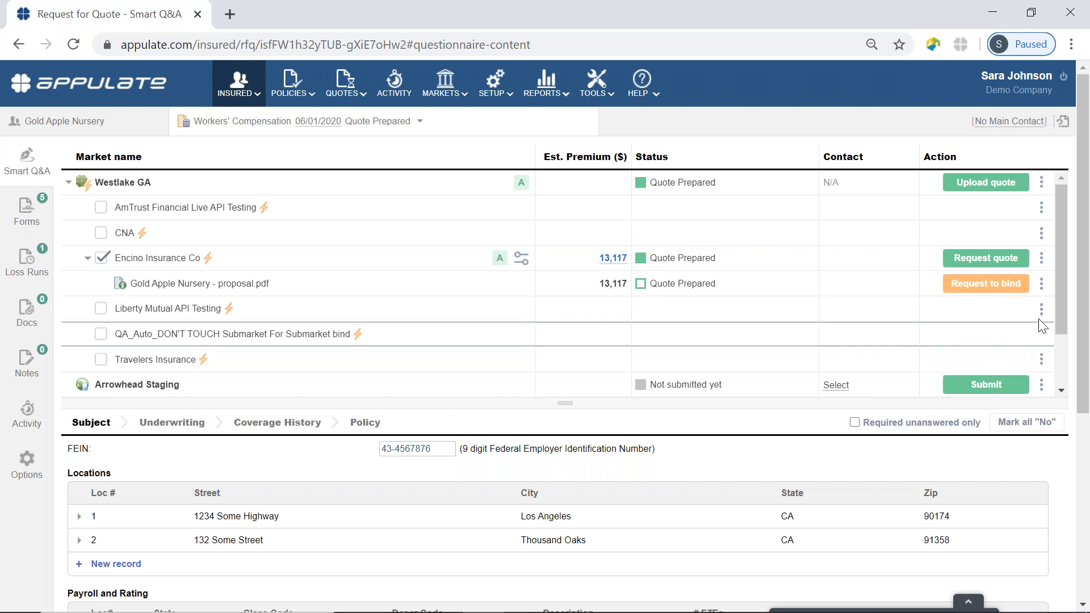
pyautogui.click(1041, 286)
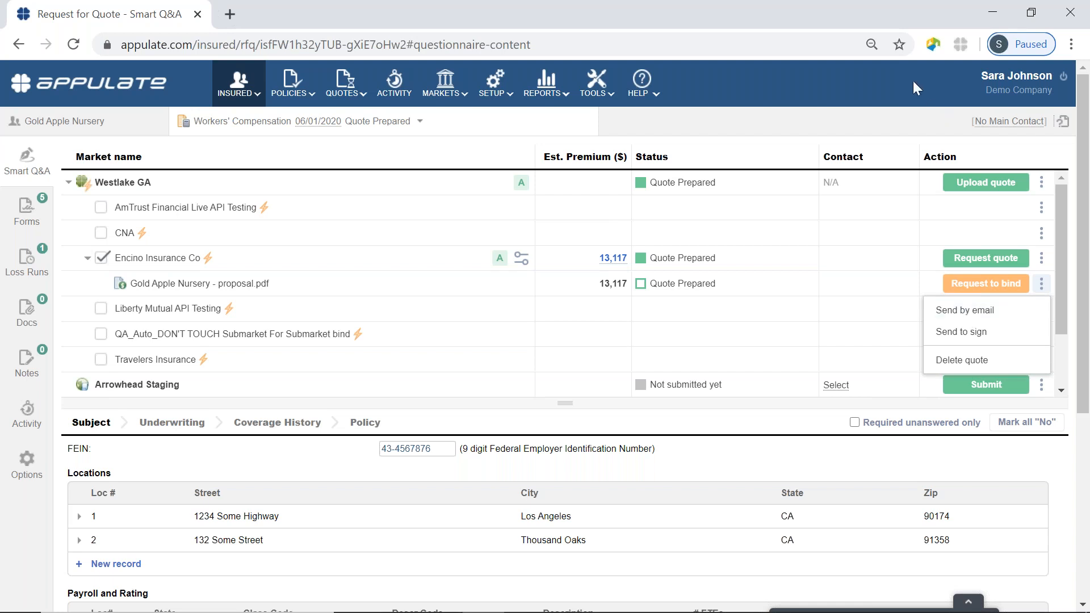
pyautogui.click(896, 87)
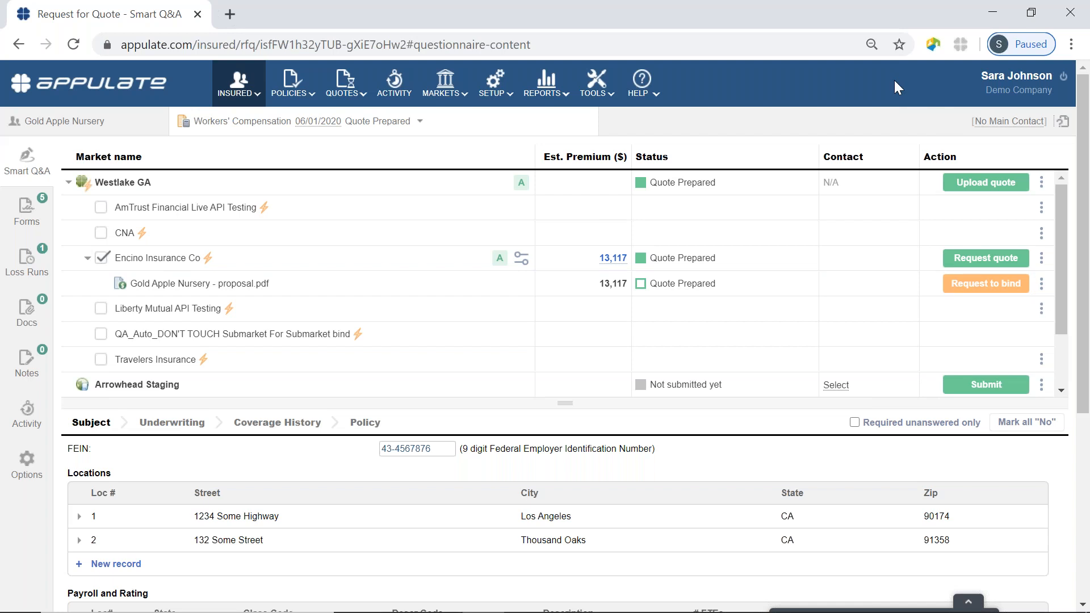
pyautogui.moveTo(984, 293)
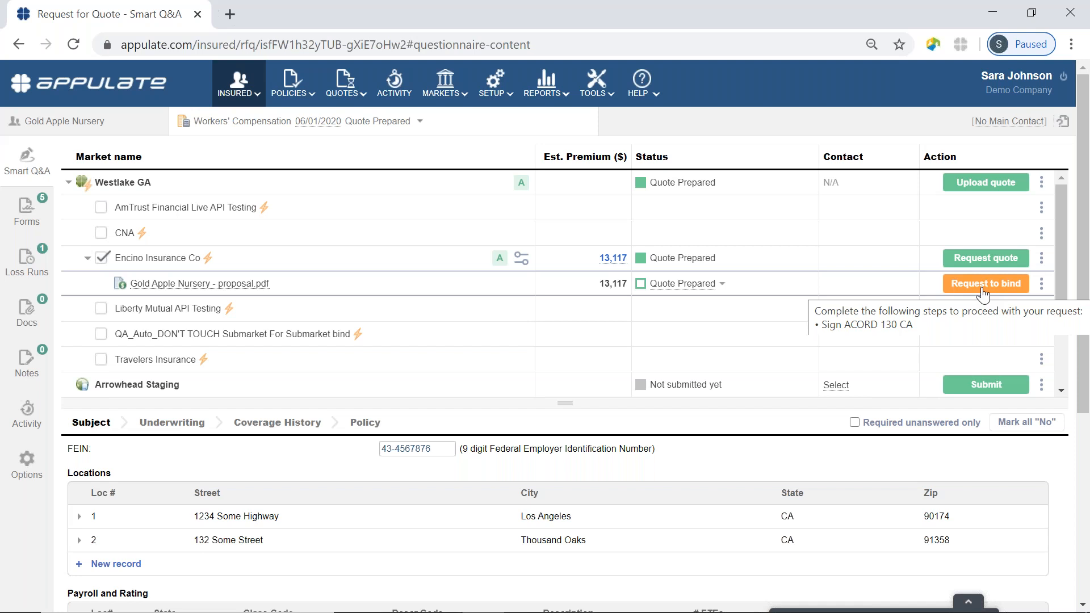
pyautogui.click(1043, 287)
pyautogui.click(981, 334)
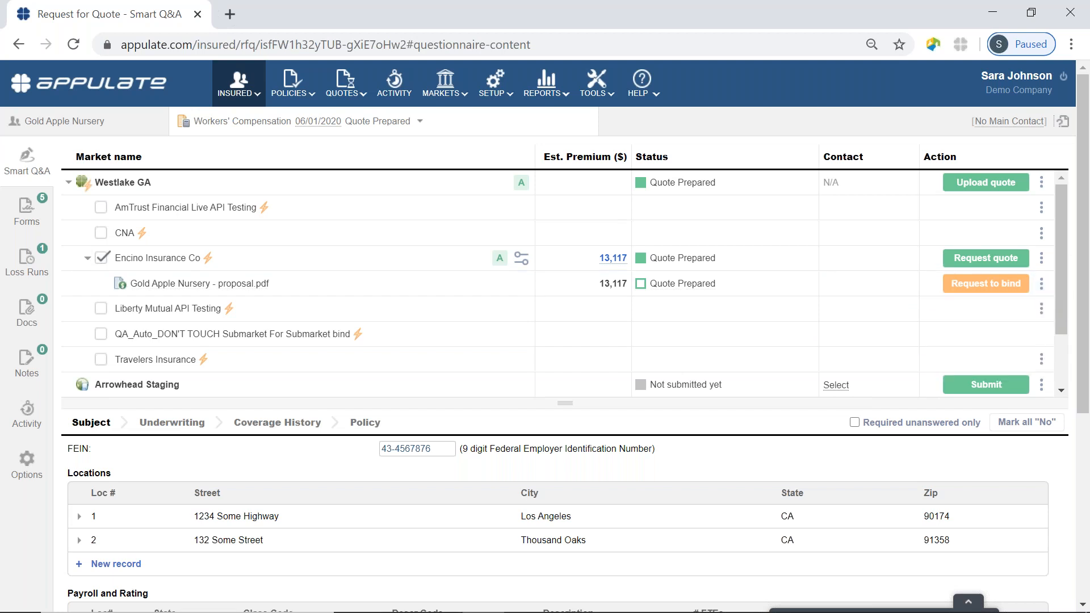
pyautogui.click(637, 345)
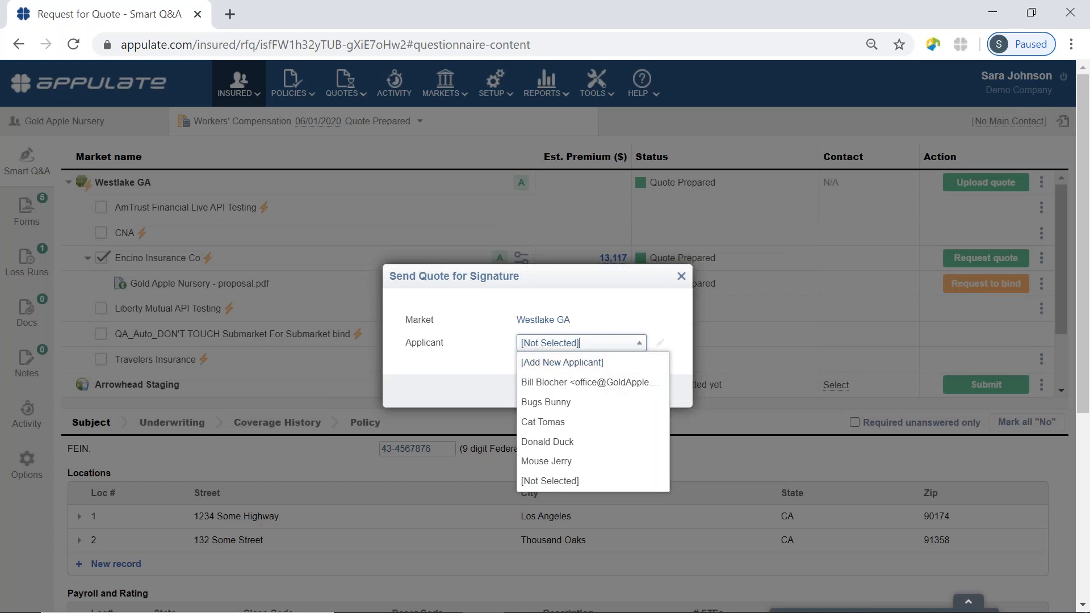
pyautogui.click(614, 323)
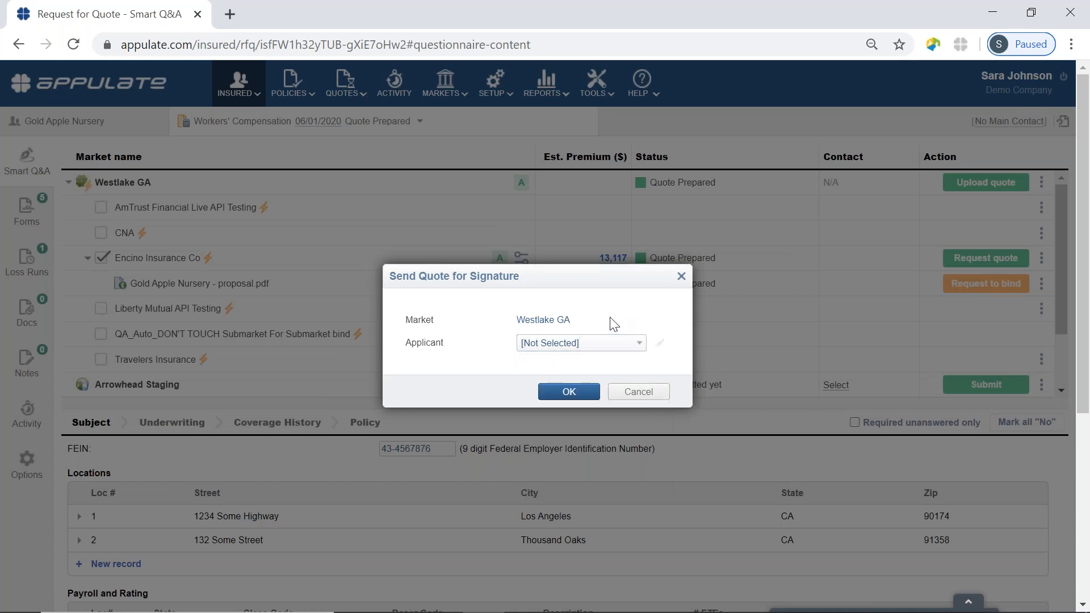
pyautogui.click(628, 393)
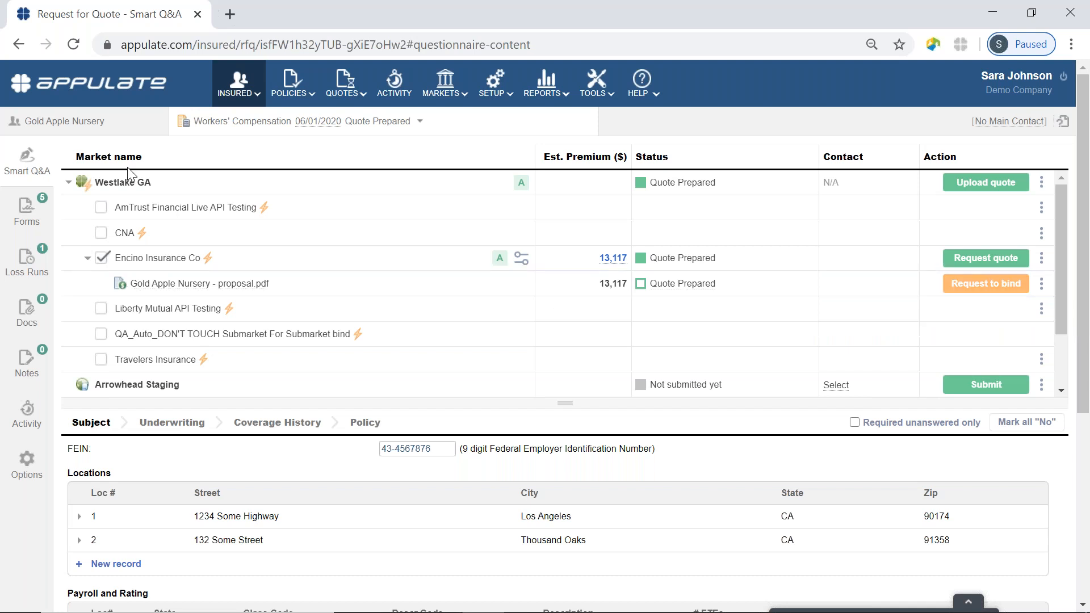
pyautogui.click(69, 182)
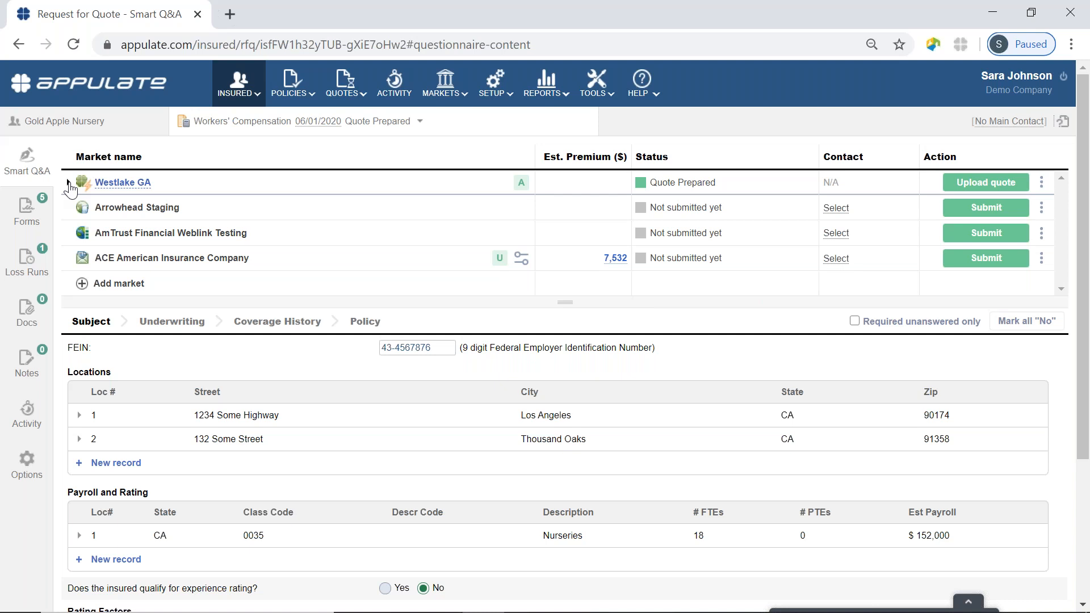
pyautogui.moveTo(83, 211)
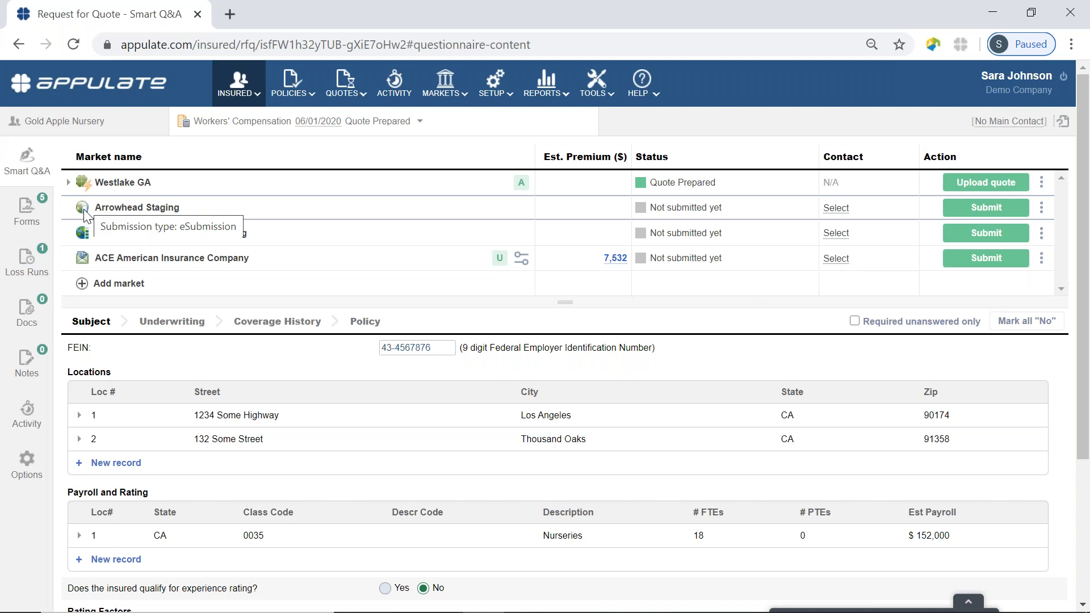
# Submit to Arrowhead Staging and open its prefilled Gold Apple Nursery policy form on Arrowhead Exchange.
pyautogui.click(986, 208)
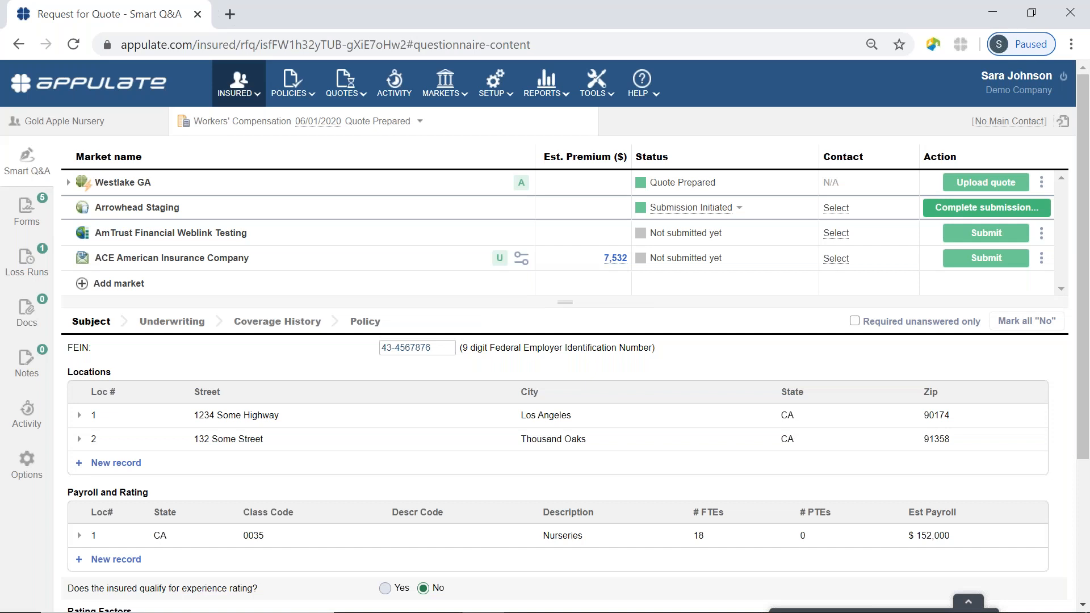
pyautogui.click(974, 210)
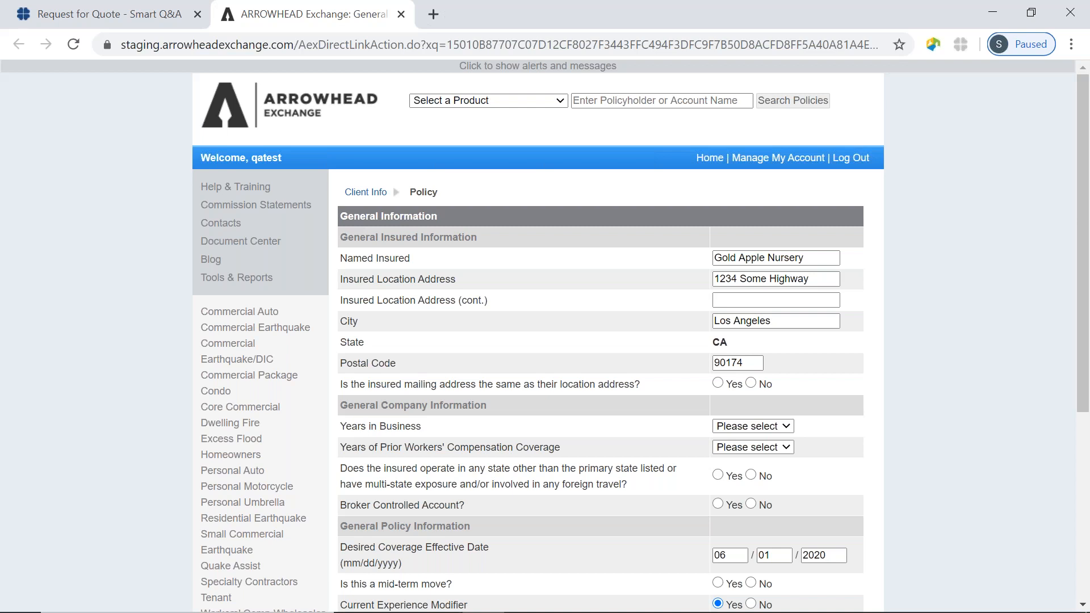
# Answer Yes that the mailing address matches the location address, then close Arrowhead Exchange.
pyautogui.click(718, 384)
pyautogui.scroll(-2, 843, 415)
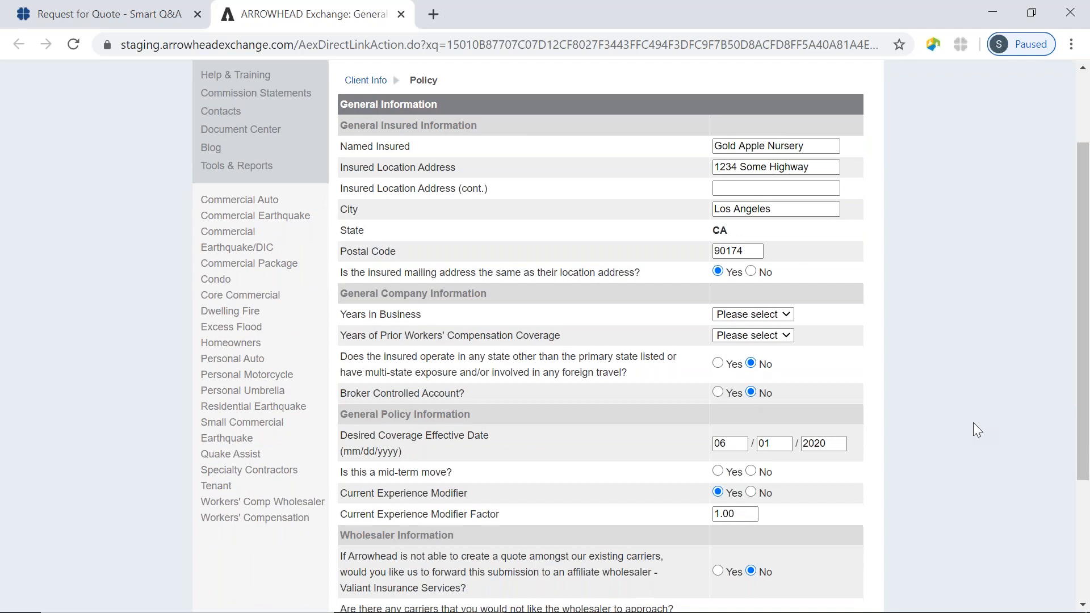
pyautogui.scroll(-4, 974, 424)
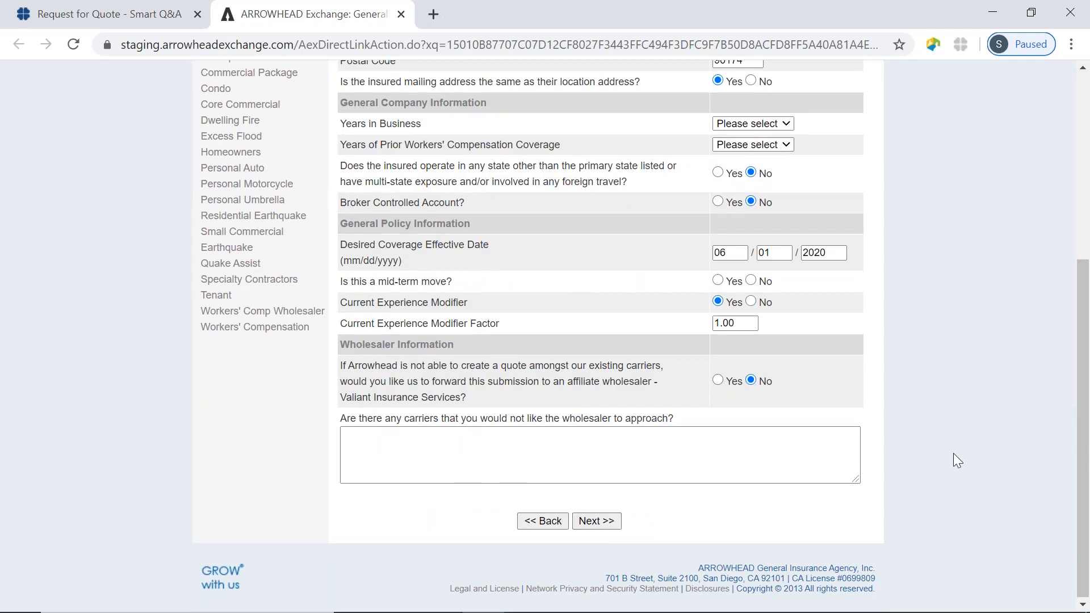
pyautogui.scroll(4, 958, 451)
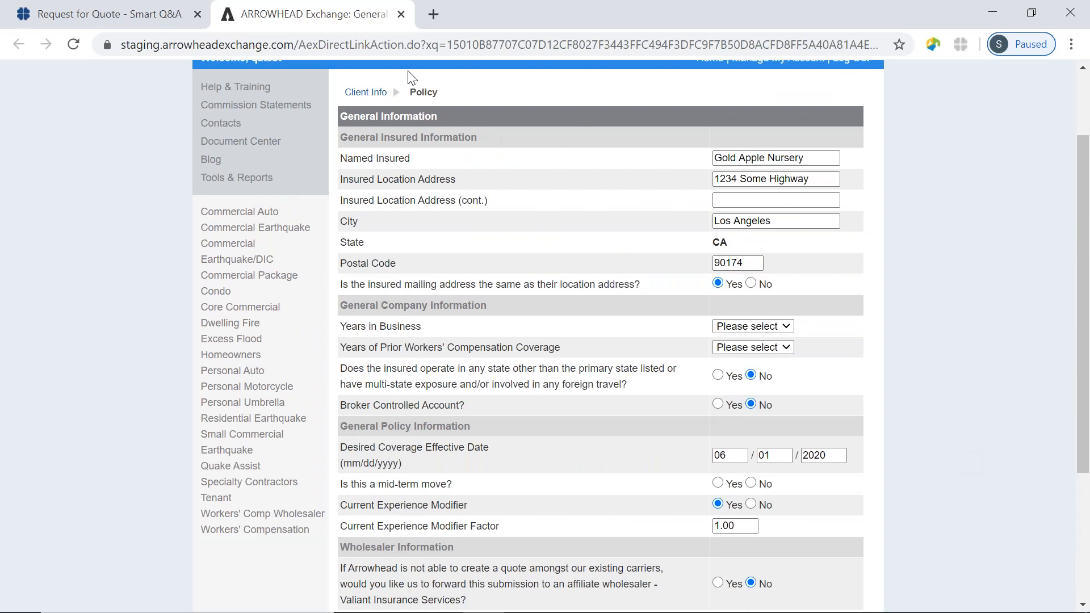
pyautogui.click(400, 14)
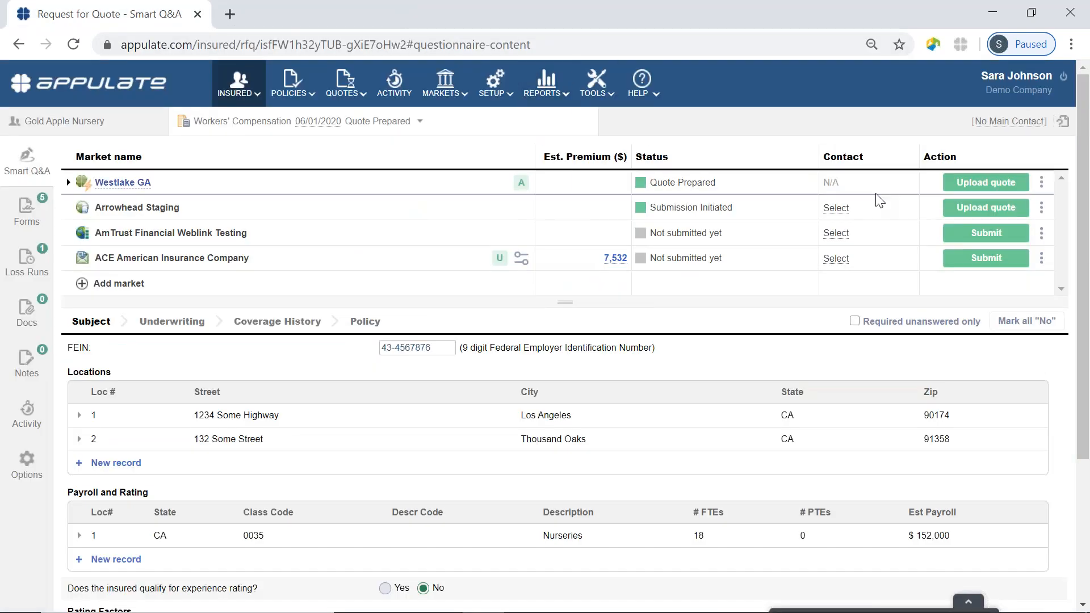
# Upload Commercial Property Demo as Arrowhead Staging's quote document.
pyautogui.click(968, 212)
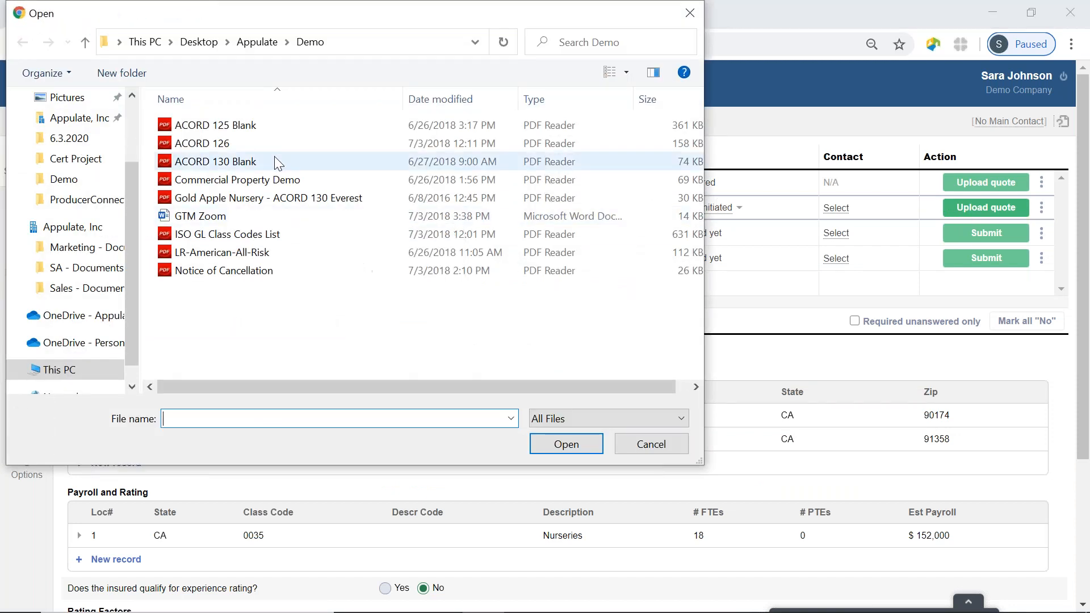
pyautogui.click(285, 179)
pyautogui.click(567, 448)
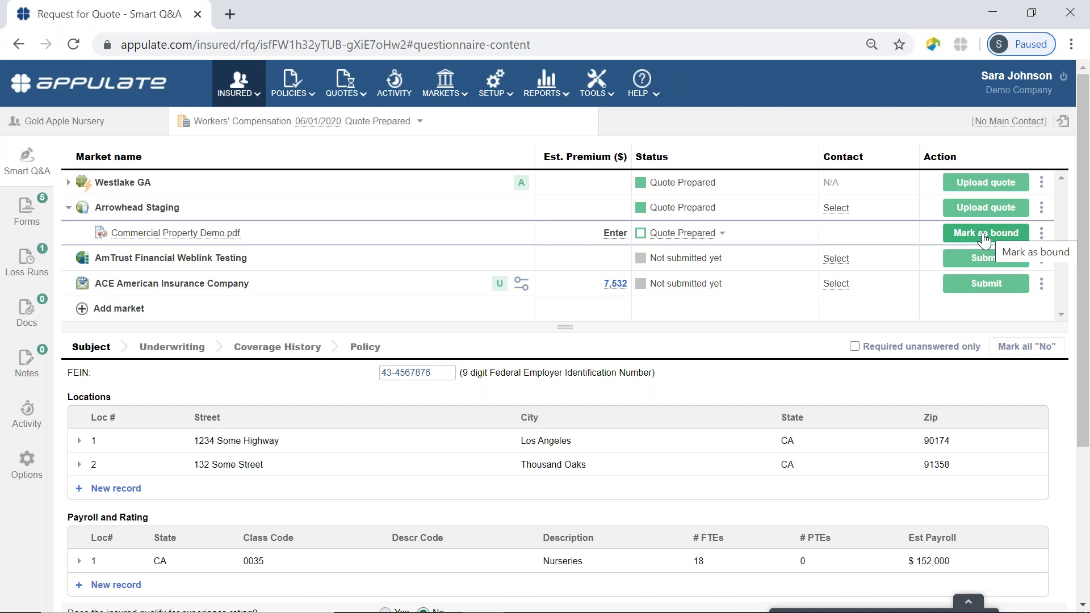
# Open the SETUP menu and collapse the Arrowhead Staging row's quote details.
pyautogui.click(497, 80)
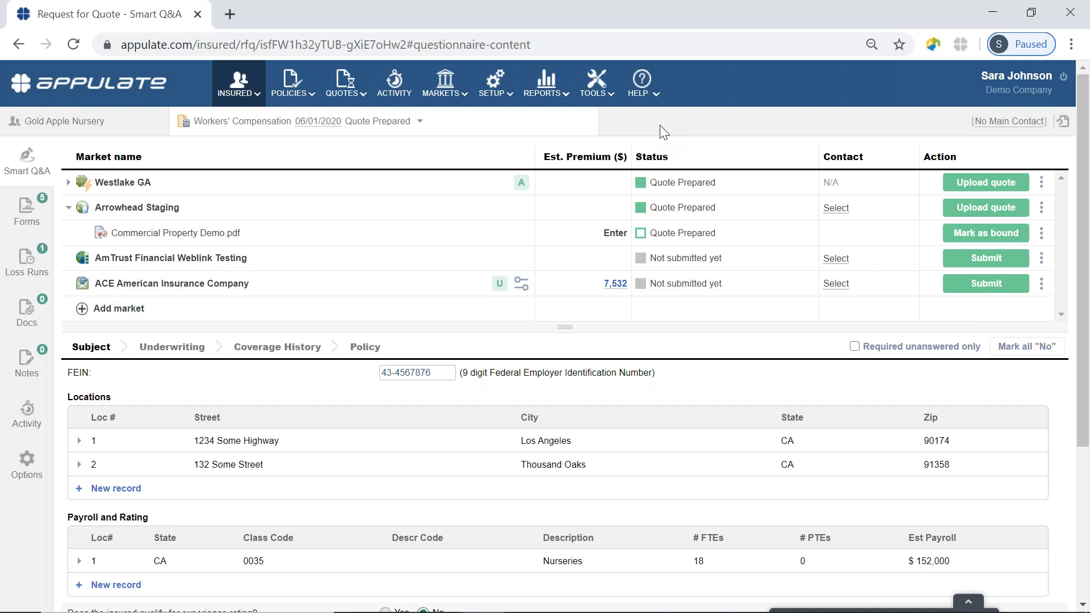
pyautogui.click(69, 208)
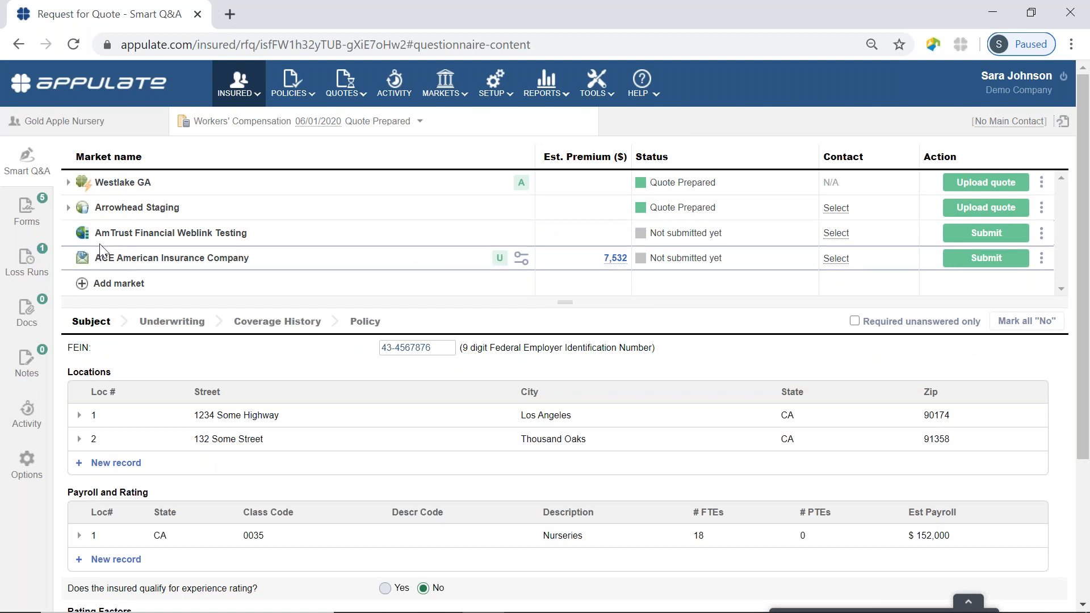
pyautogui.moveTo(84, 241)
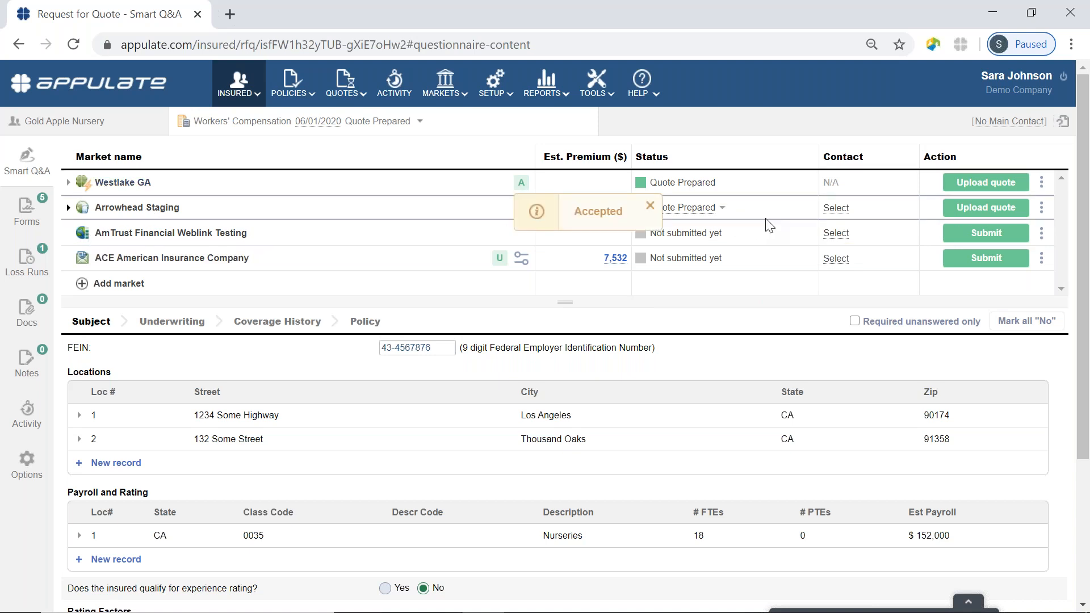
# Submit to AmTrust Financial Weblink Testing and review its prefilled Appetite Guide page.
pyautogui.click(985, 236)
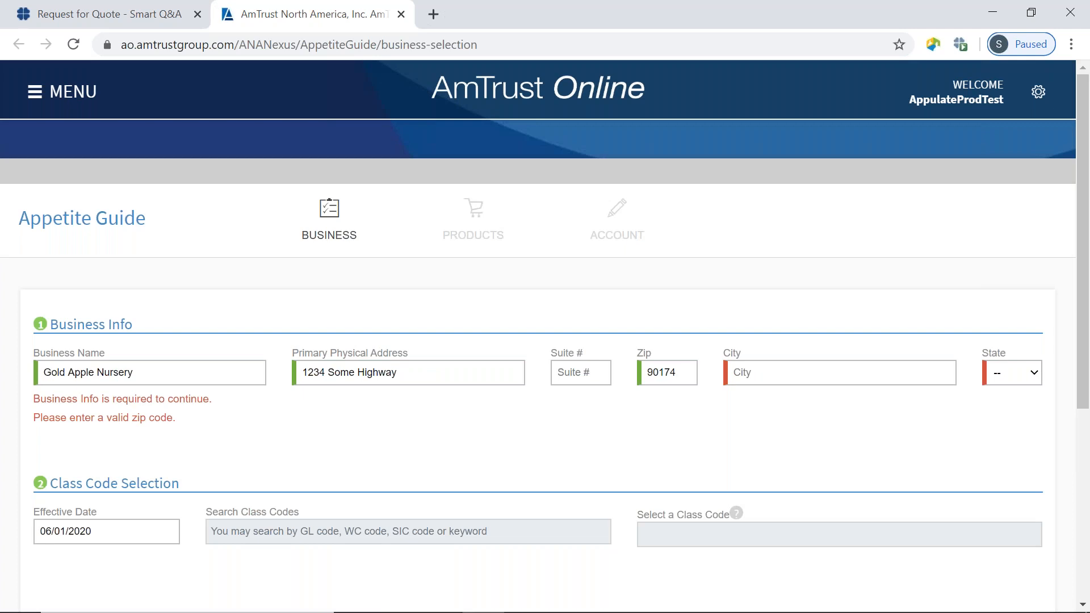
pyautogui.scroll(-5, 750, 208)
pyautogui.scroll(5, 751, 207)
# Close the AmTrust site, upload Commercial Property Demo as AmTrust's quote, and collapse its row.
pyautogui.click(402, 14)
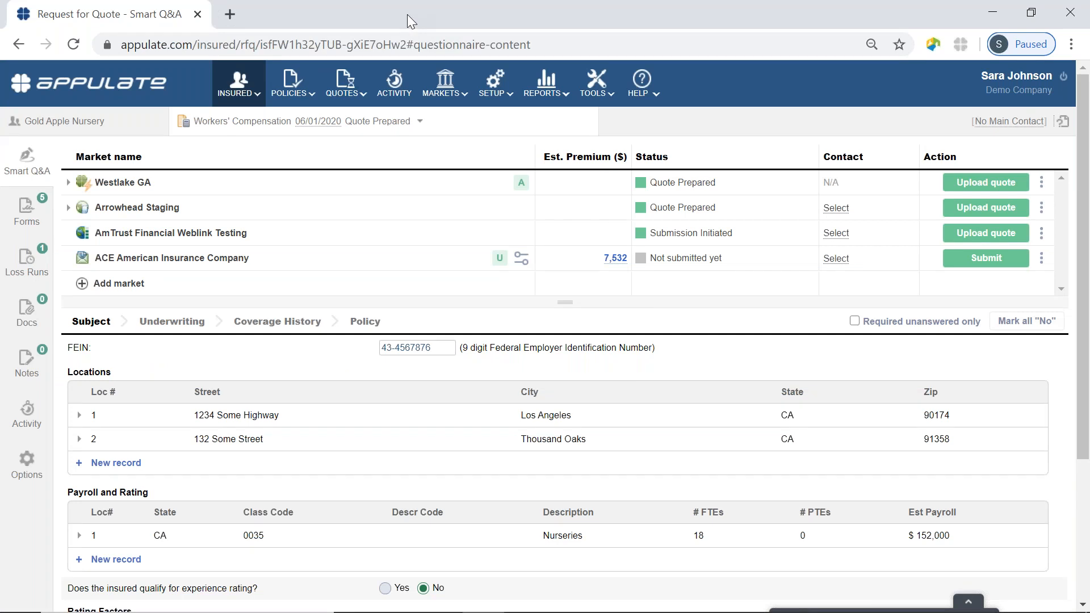
pyautogui.click(1017, 243)
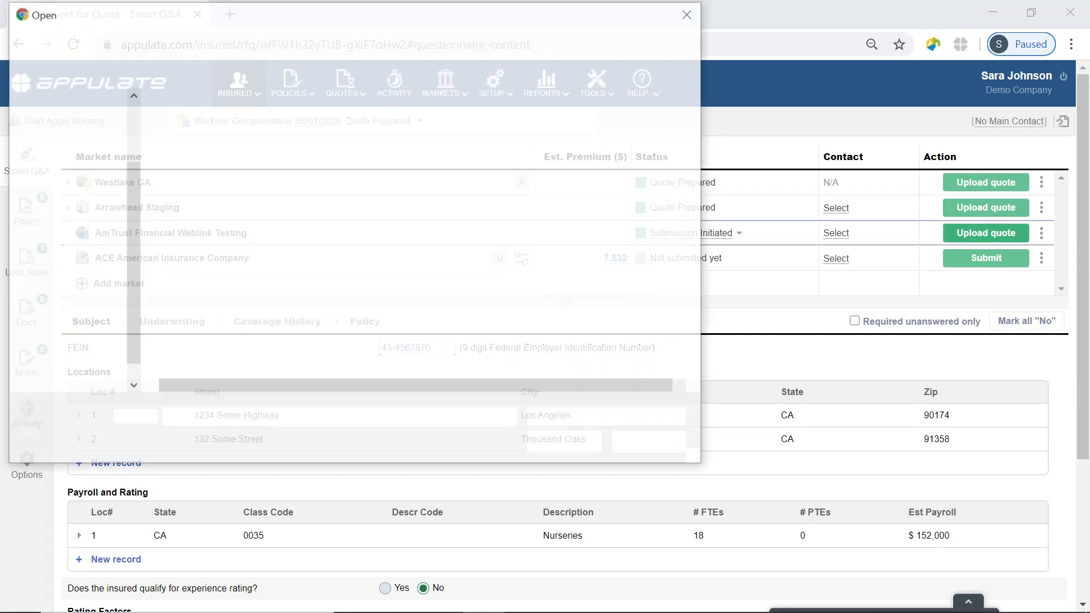
pyautogui.click(408, 185)
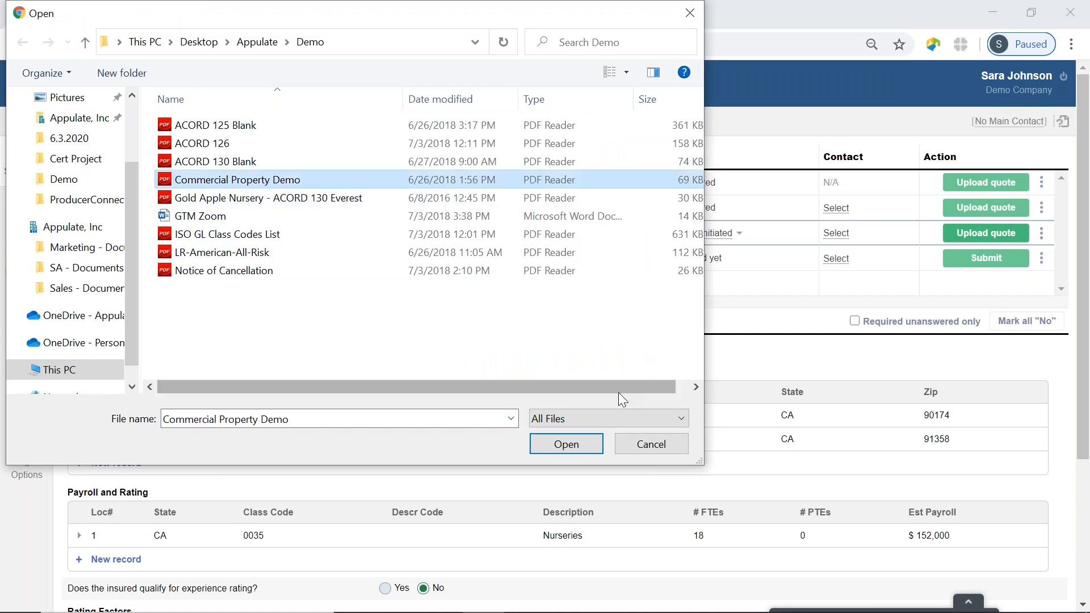
pyautogui.click(585, 448)
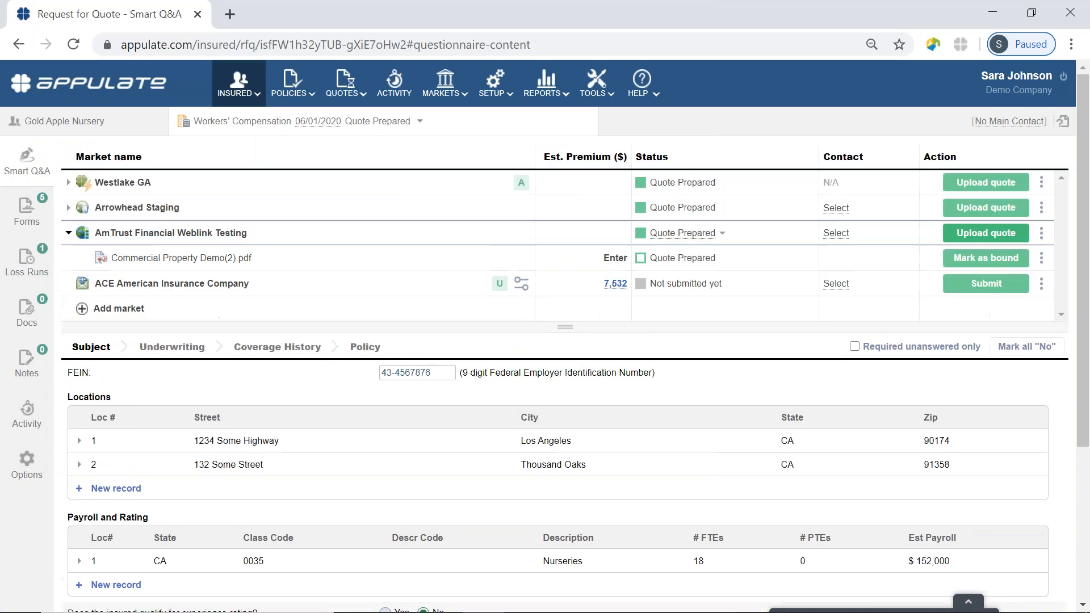
pyautogui.click(68, 233)
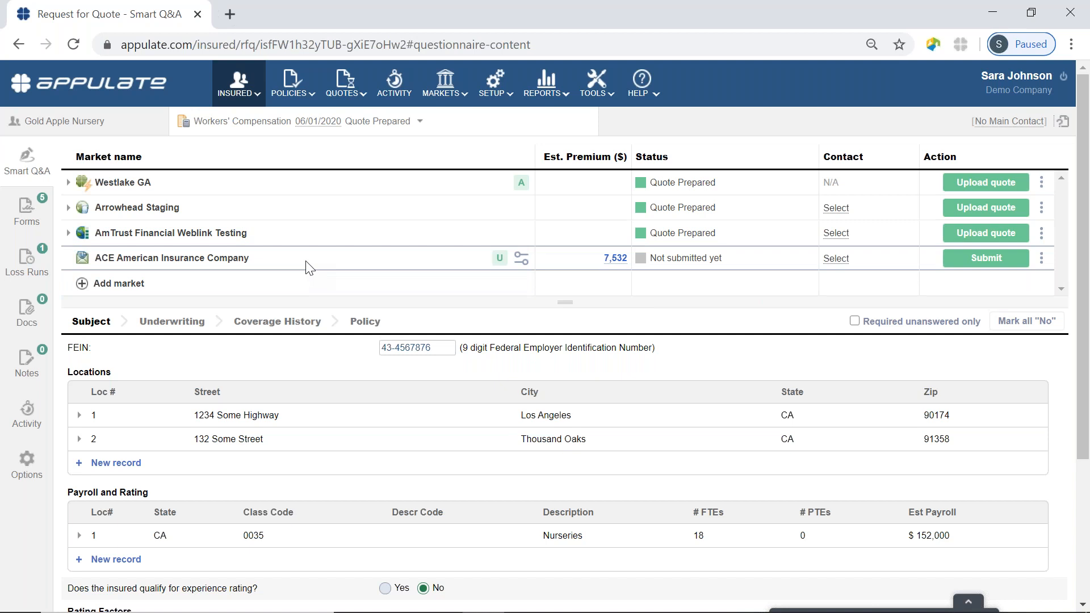
# Pick a contact from the dropdown for the ACE American Insurance Company market.
pyautogui.click(845, 263)
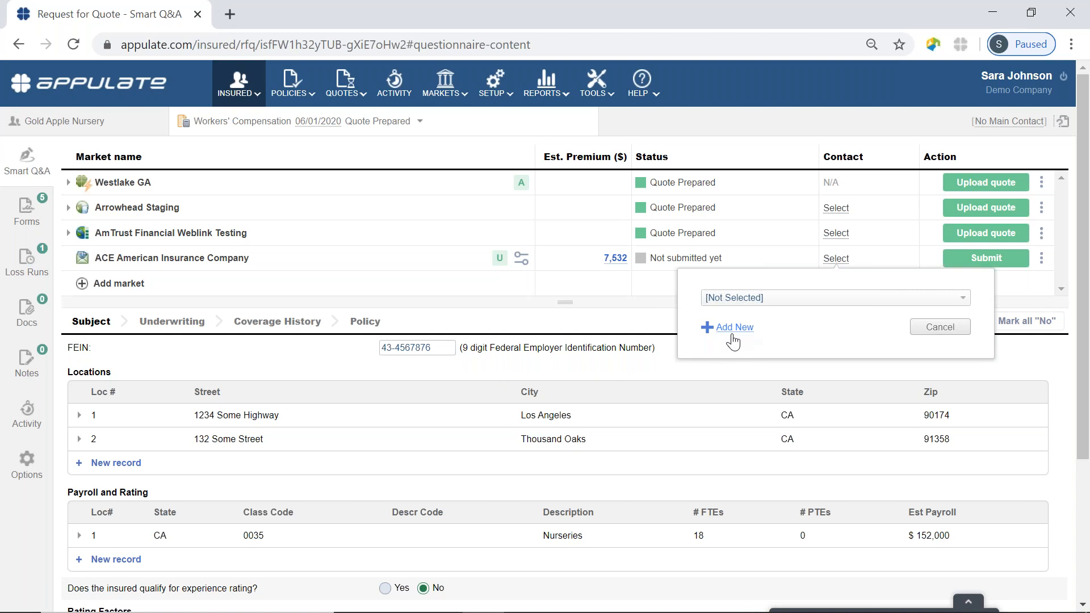
pyautogui.click(773, 300)
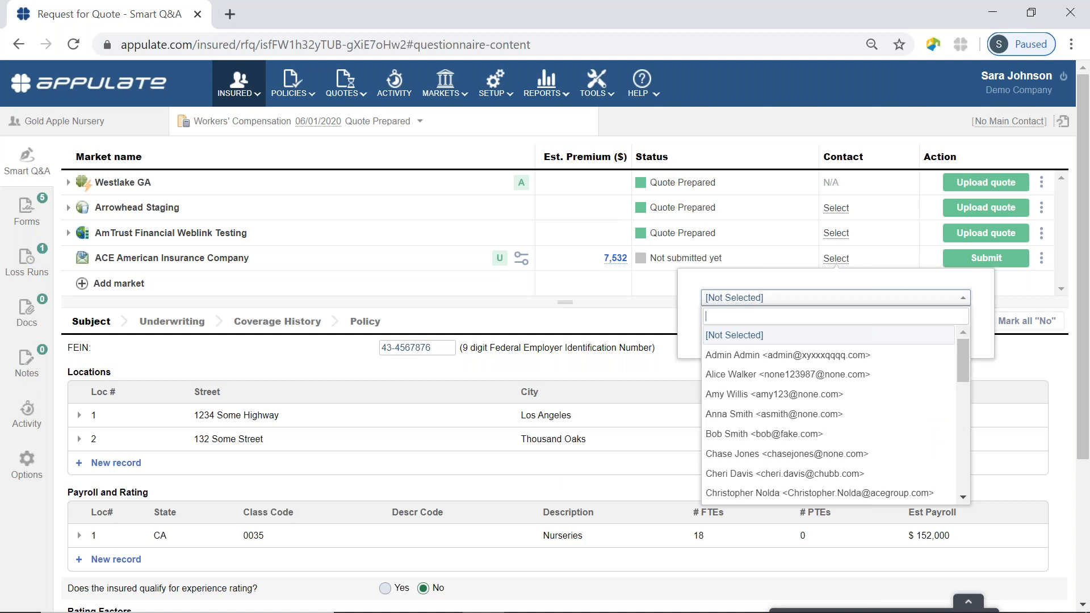
pyautogui.click(793, 375)
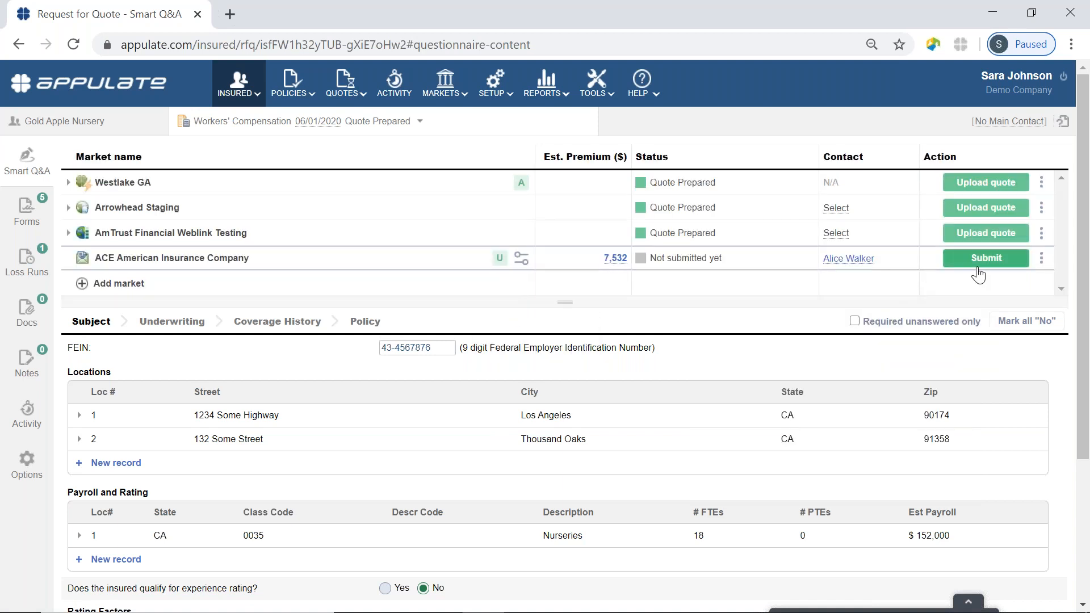
# Start ACE's e-mail submission and bring up the custom mail server settings from the warning banner.
pyautogui.click(986, 259)
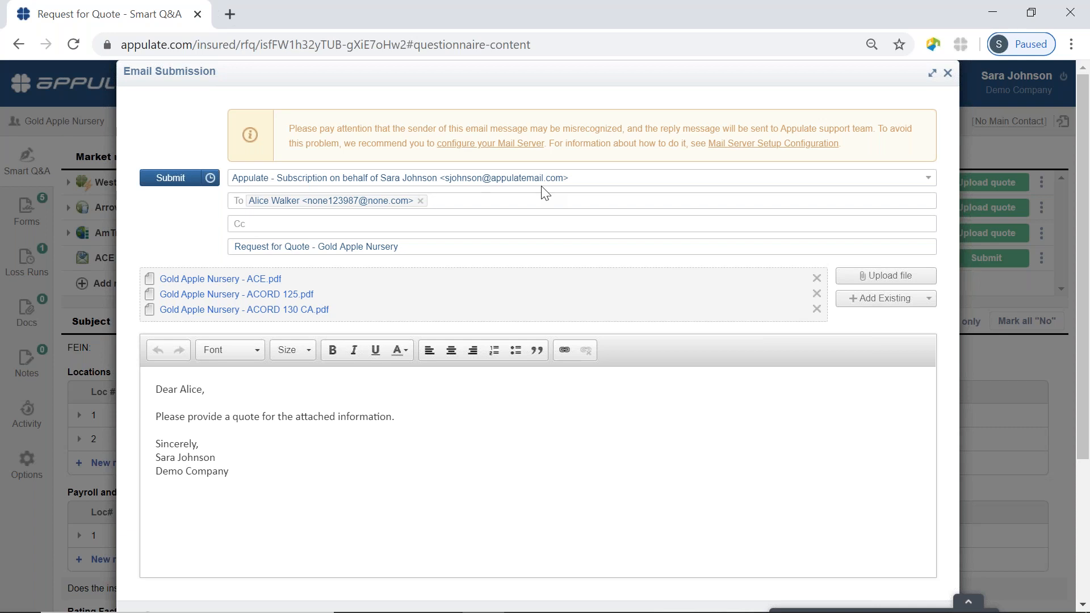
pyautogui.click(507, 149)
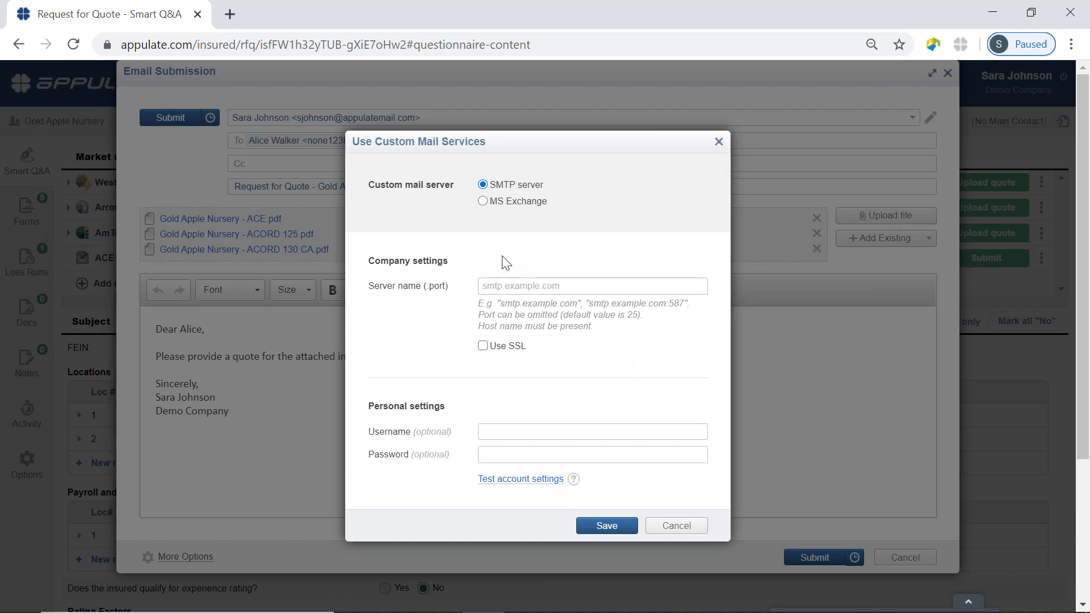
# Switch the mail server type to MS Exchange, then close the dialog without saving.
pyautogui.click(483, 202)
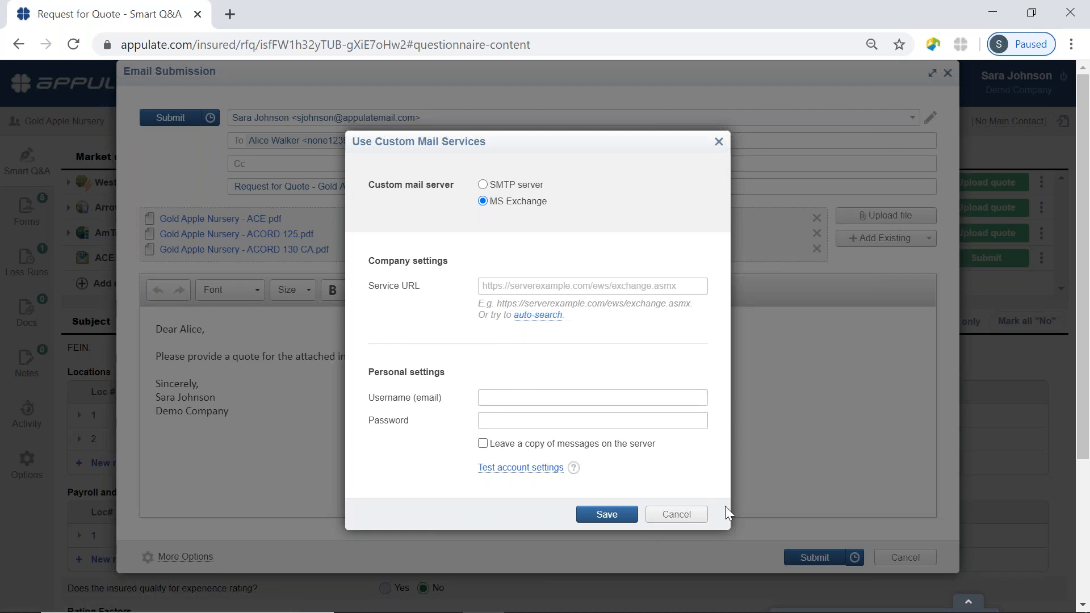
pyautogui.click(676, 515)
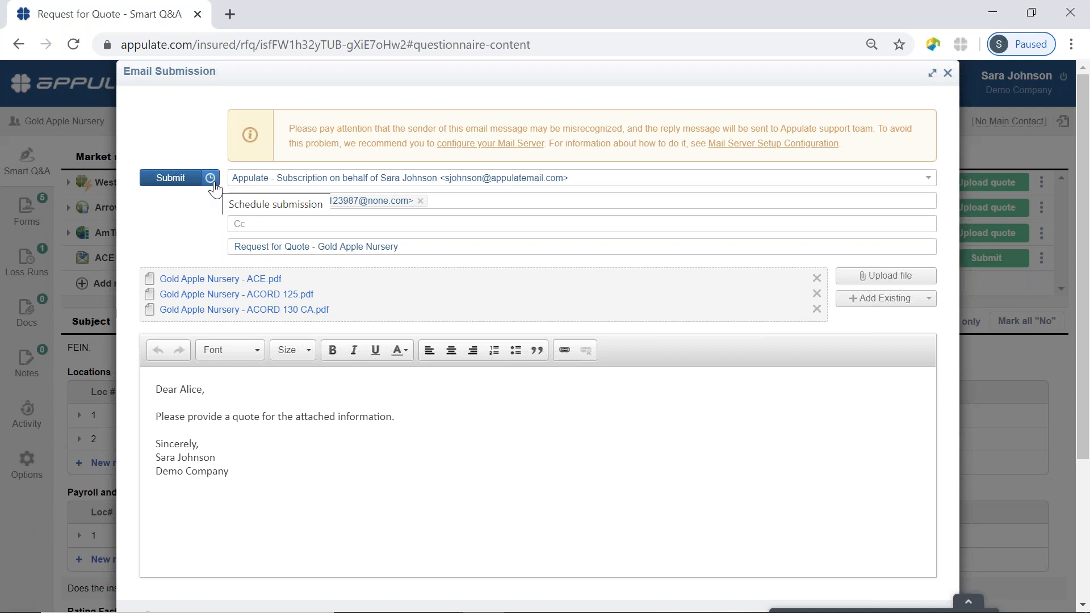
# Set the email's scheduled send date to 7/9/2020 at 12:01 AM and confirm it.
pyautogui.click(212, 185)
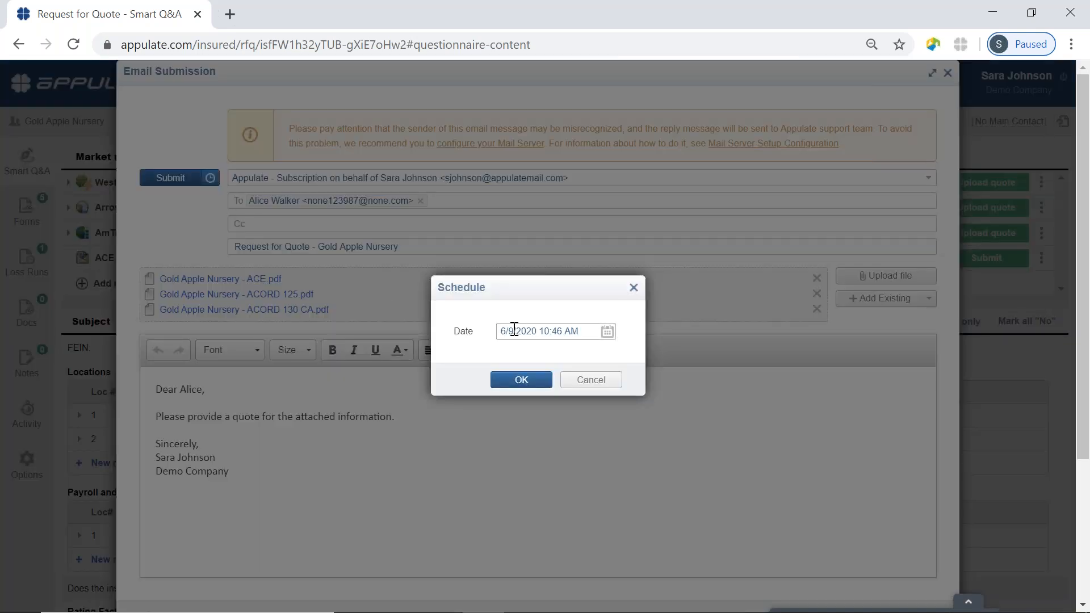
pyautogui.click(507, 329)
pyautogui.press('BackSpace')
pyautogui.write('7')
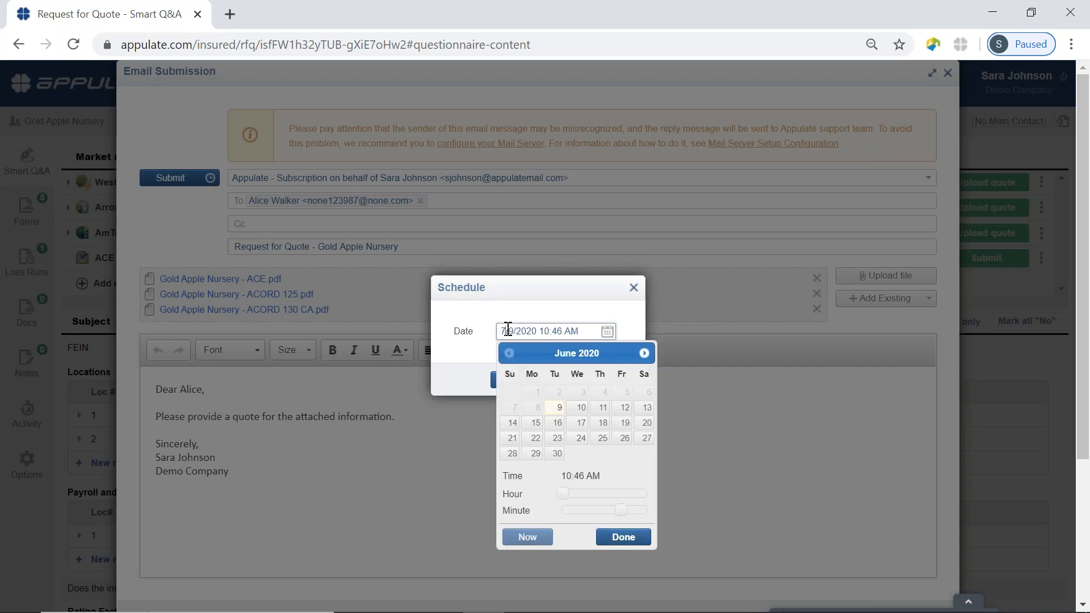
pyautogui.click(515, 319)
pyautogui.click(585, 334)
pyautogui.press('BackSpace')
pyautogui.press('BackSpace')
pyautogui.press('BackSpace')
pyautogui.press('BackSpace')
pyautogui.press('BackSpace')
pyautogui.press('BackSpace')
pyautogui.press('BackSpace')
pyautogui.press('BackSpace')
pyautogui.write('12:01 AM')
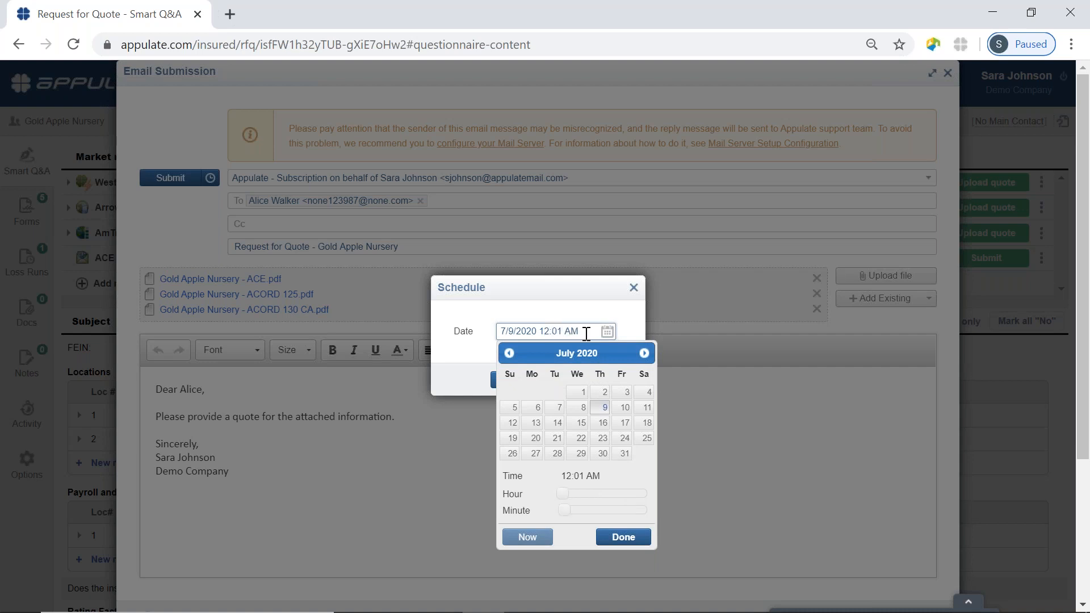
pyautogui.click(630, 538)
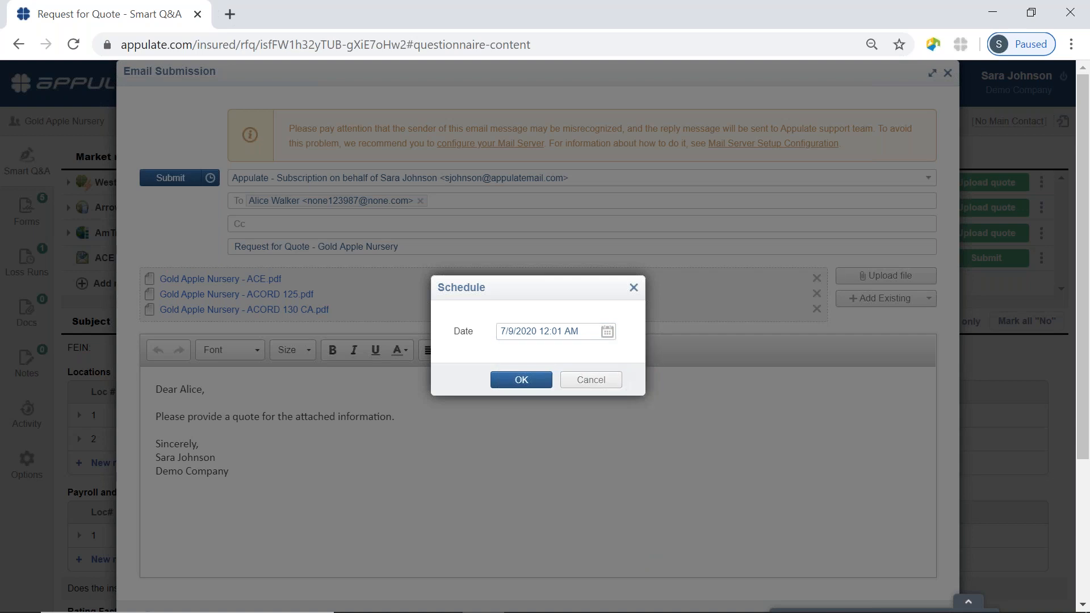
pyautogui.click(521, 381)
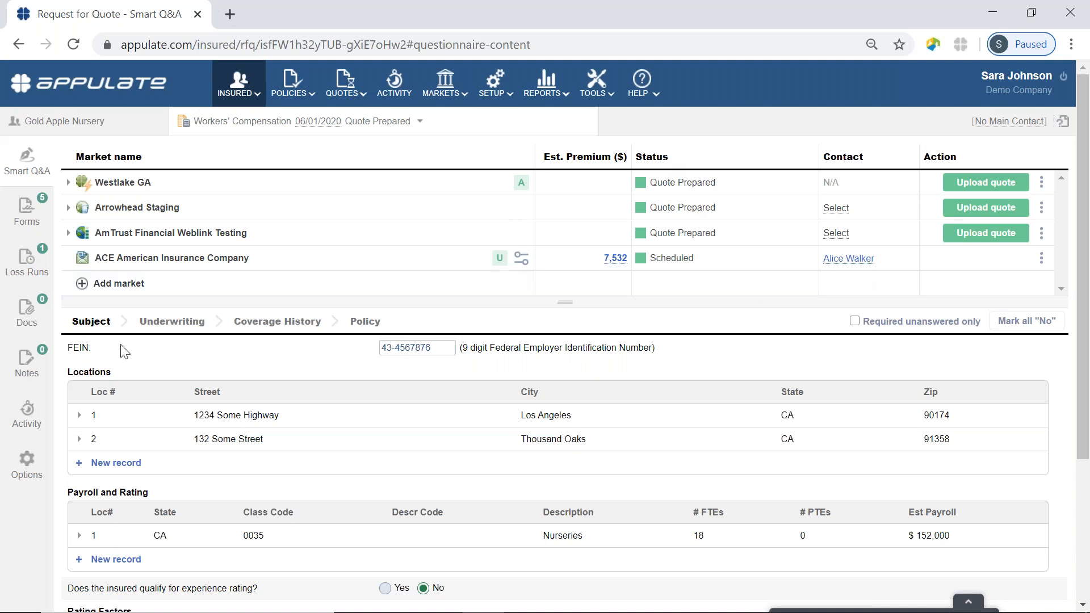
pyautogui.click(25, 420)
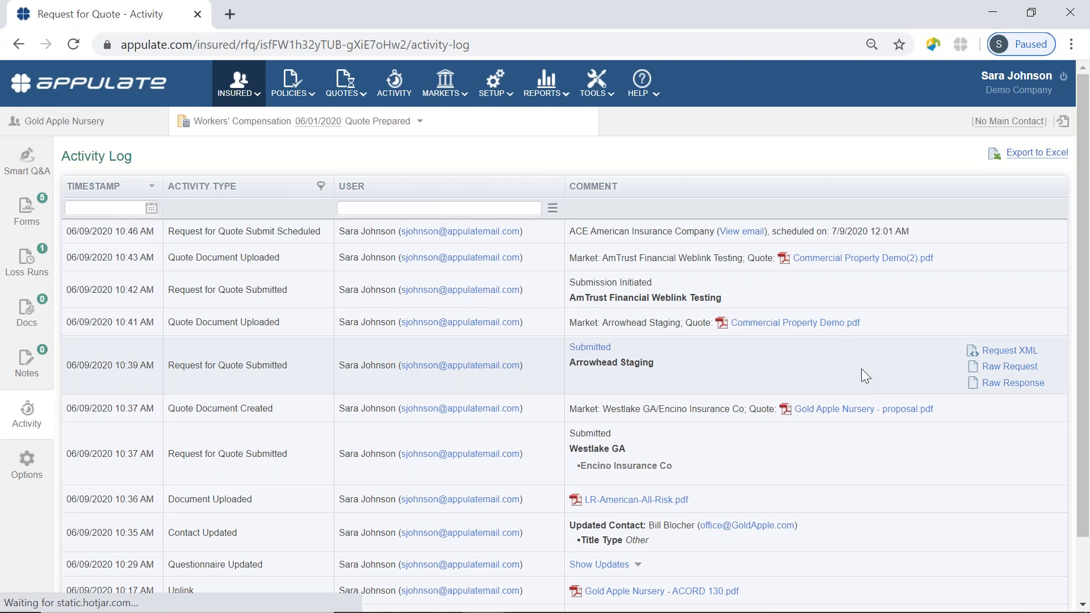
pyautogui.scroll(-1, 897, 338)
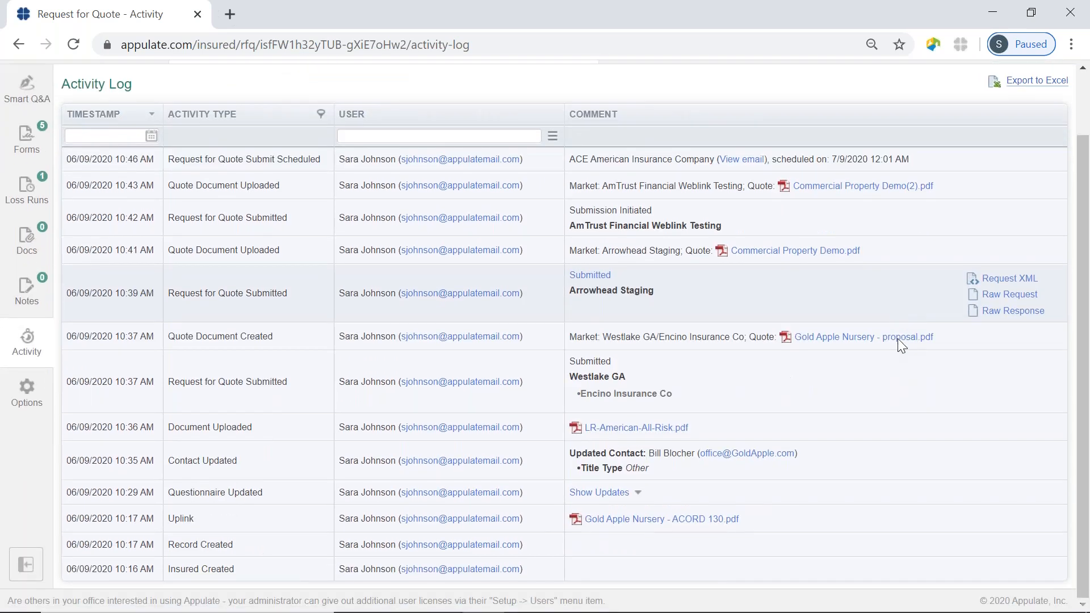
pyautogui.scroll(1, 897, 338)
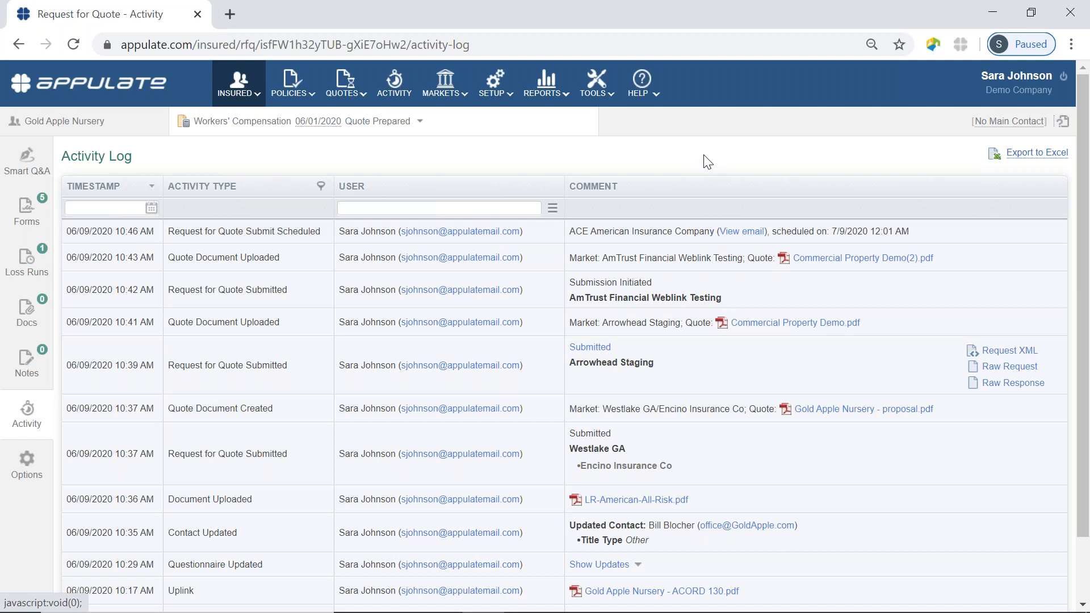
# Post the shared note 'Test', view the Private notes, then go to the quote's Docs.
pyautogui.click(13, 385)
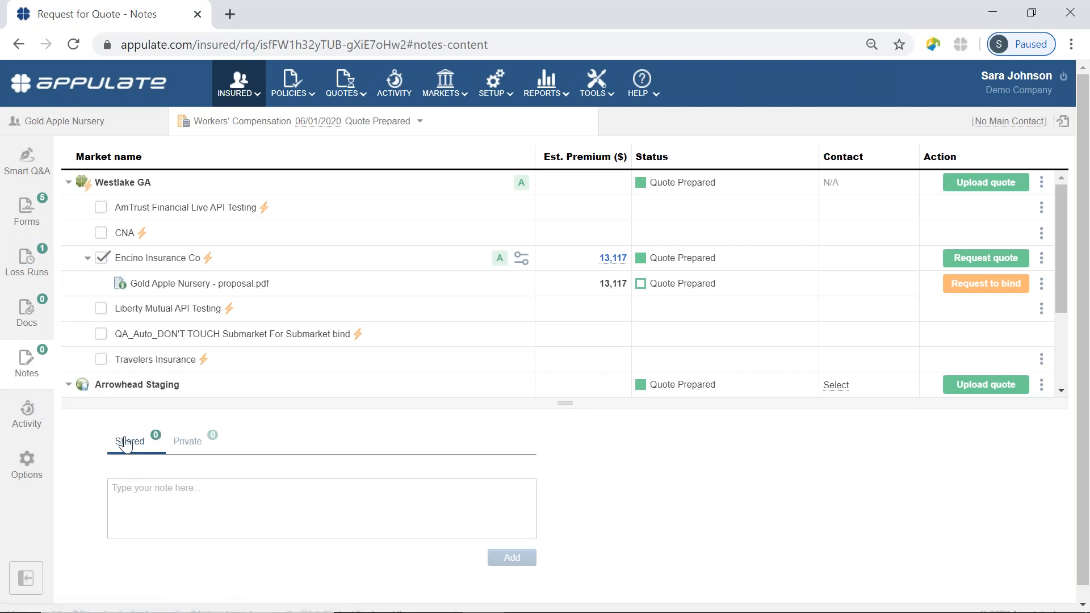
pyautogui.click(145, 486)
pyautogui.write('Test')
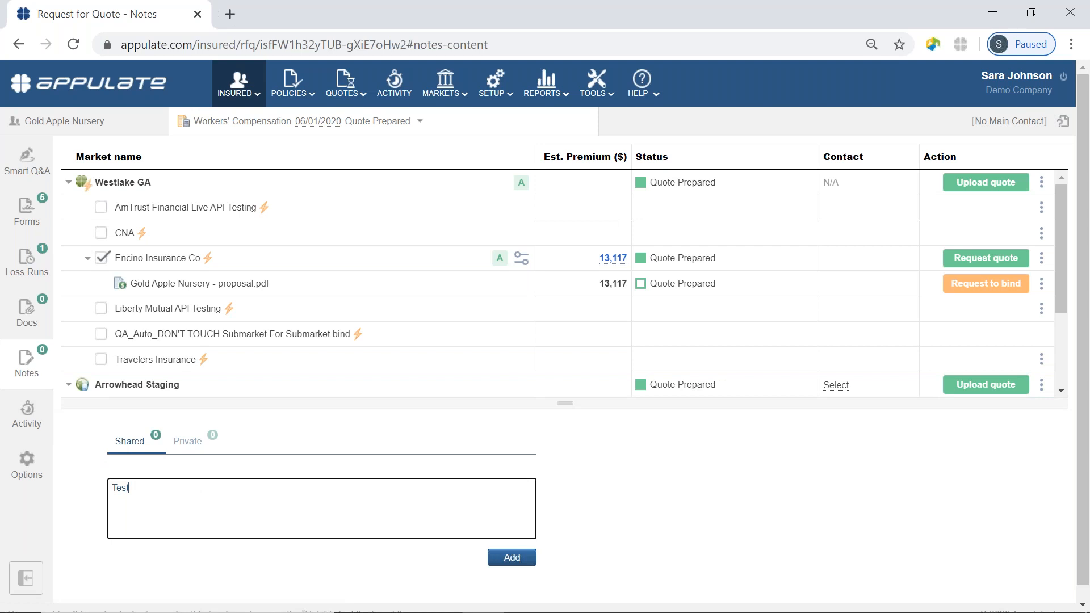
pyautogui.click(525, 559)
pyautogui.scroll(-1, 500, 494)
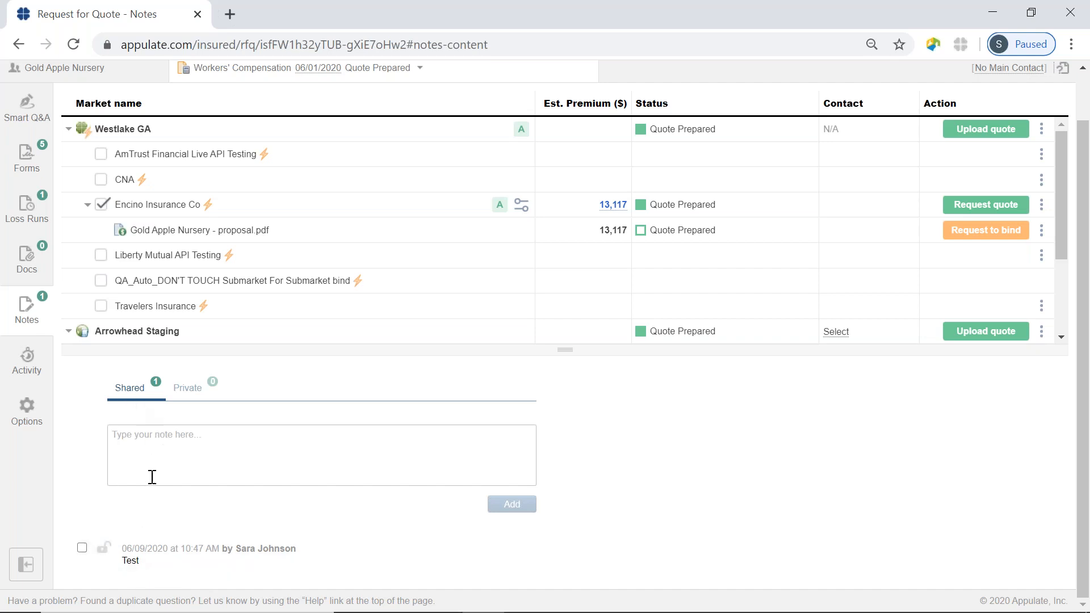
pyautogui.click(192, 388)
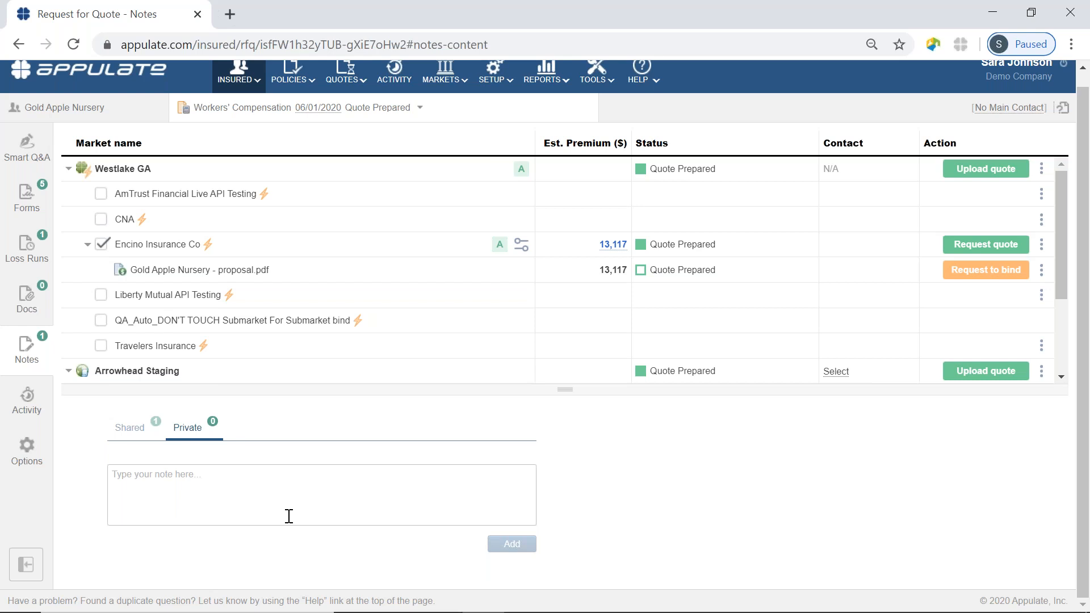
pyautogui.click(27, 296)
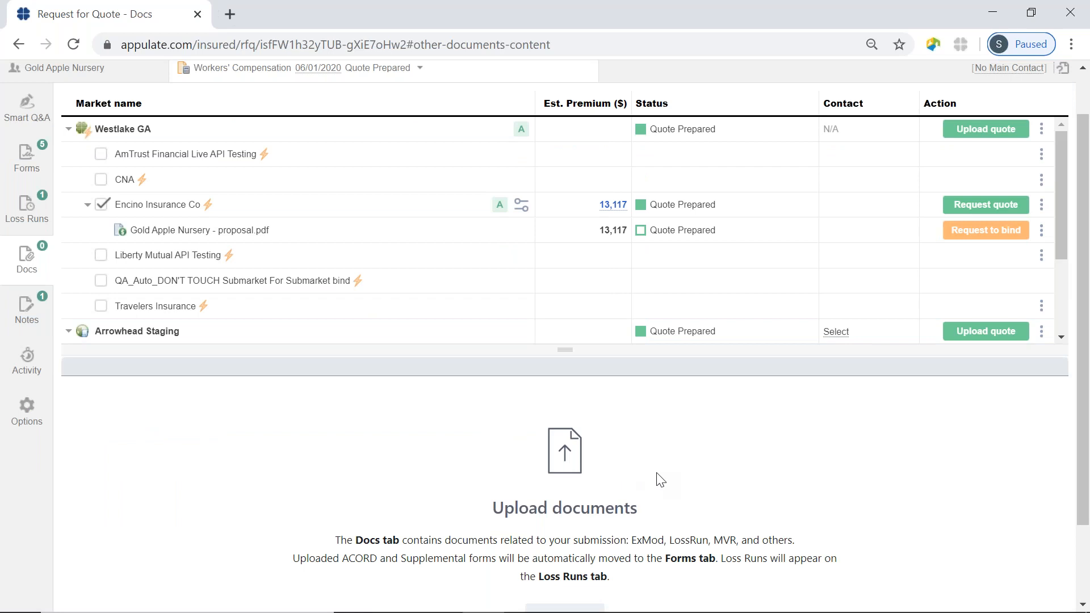
# Upload Notice of Cancellation.pdf with document type Notice of Cancellation and save it.
pyautogui.scroll(-2, 658, 480)
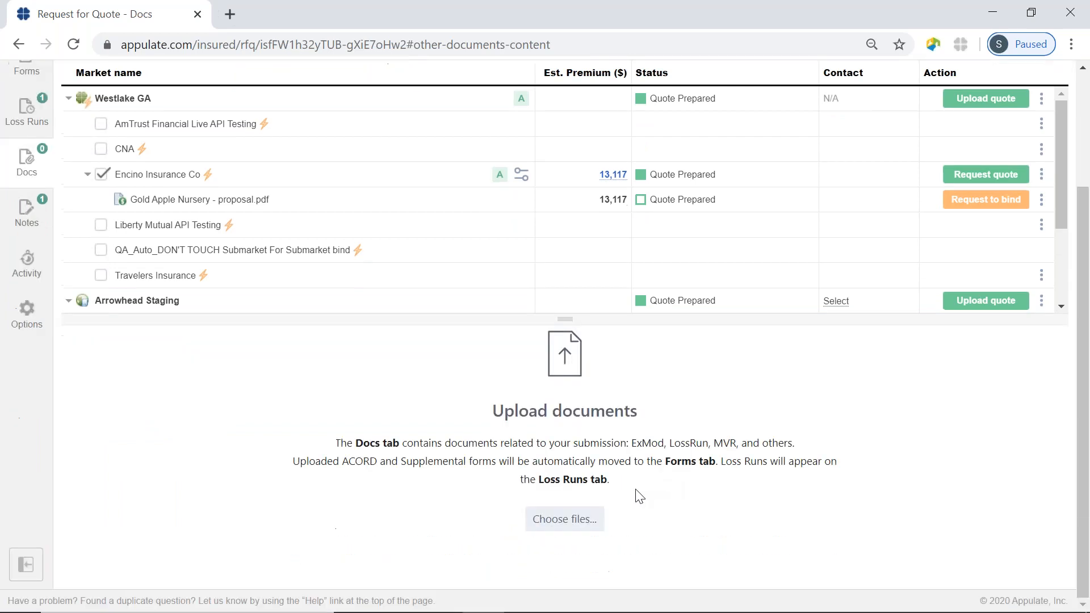
pyautogui.click(570, 519)
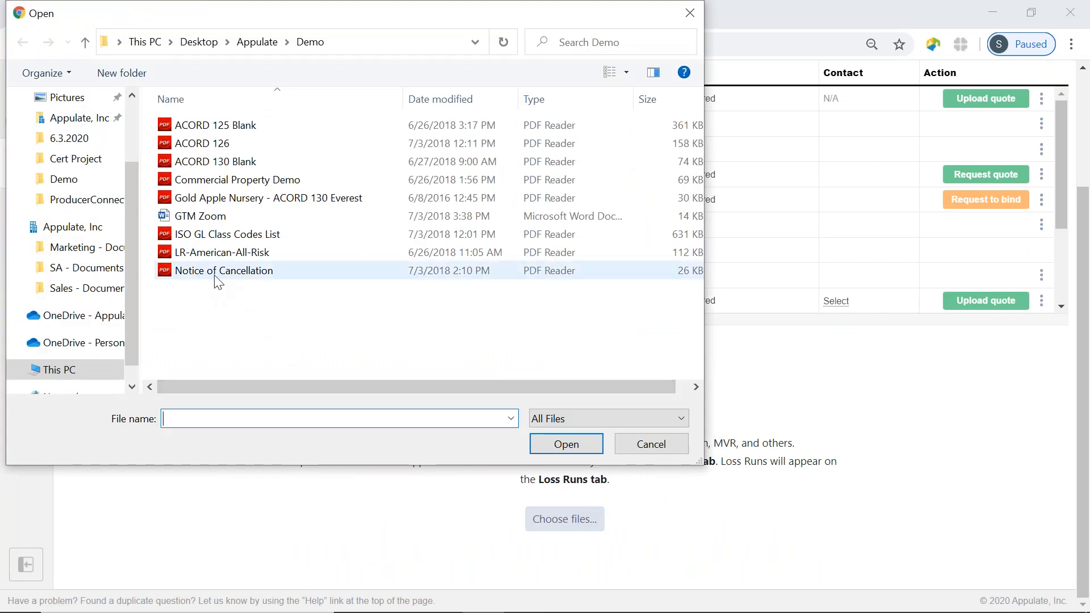
pyautogui.click(211, 274)
pyautogui.click(584, 444)
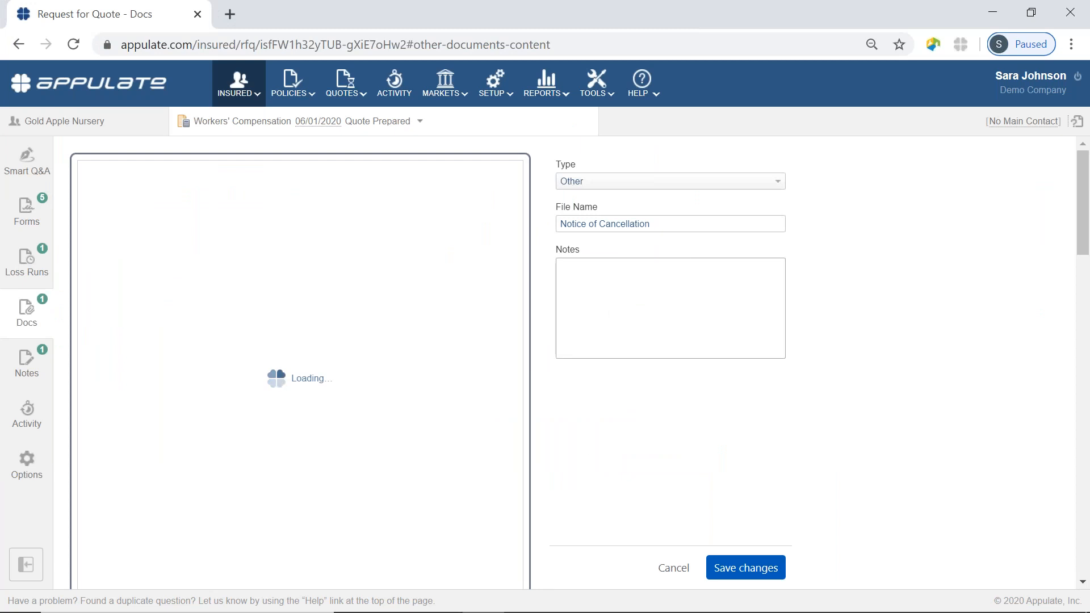
pyautogui.click(627, 181)
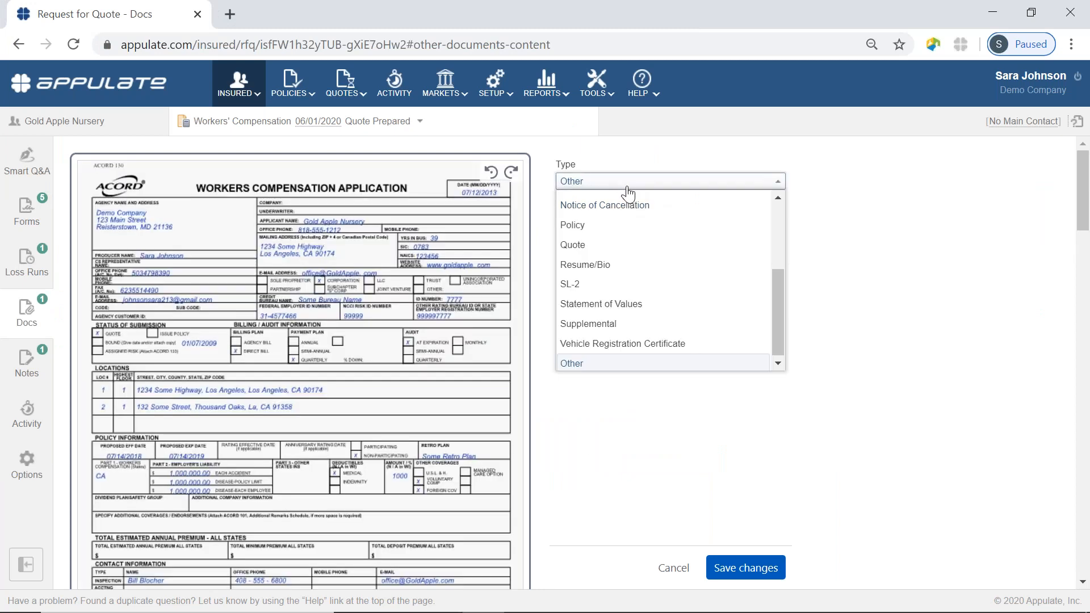
pyautogui.click(621, 219)
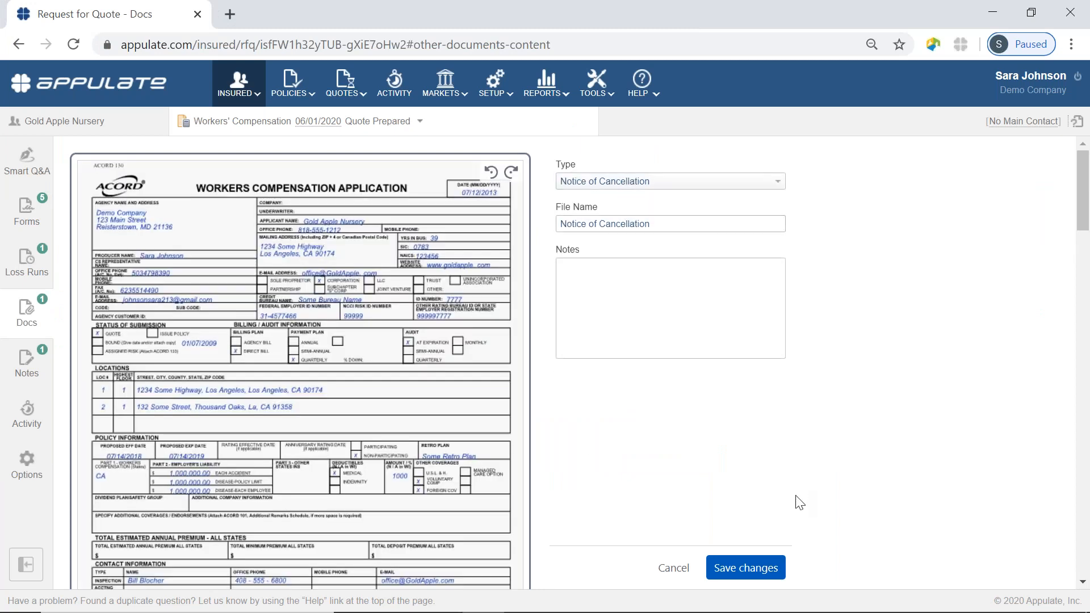
pyautogui.click(744, 568)
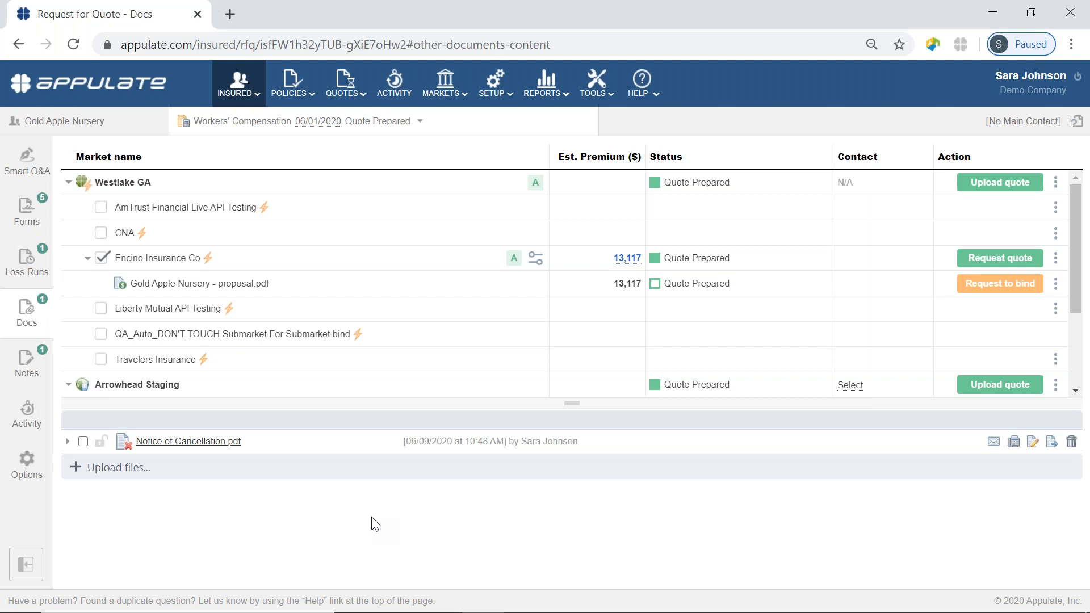
# Return to the Gold Apple Nursery request's Smart Q&A questionnaire.
pyautogui.click(23, 170)
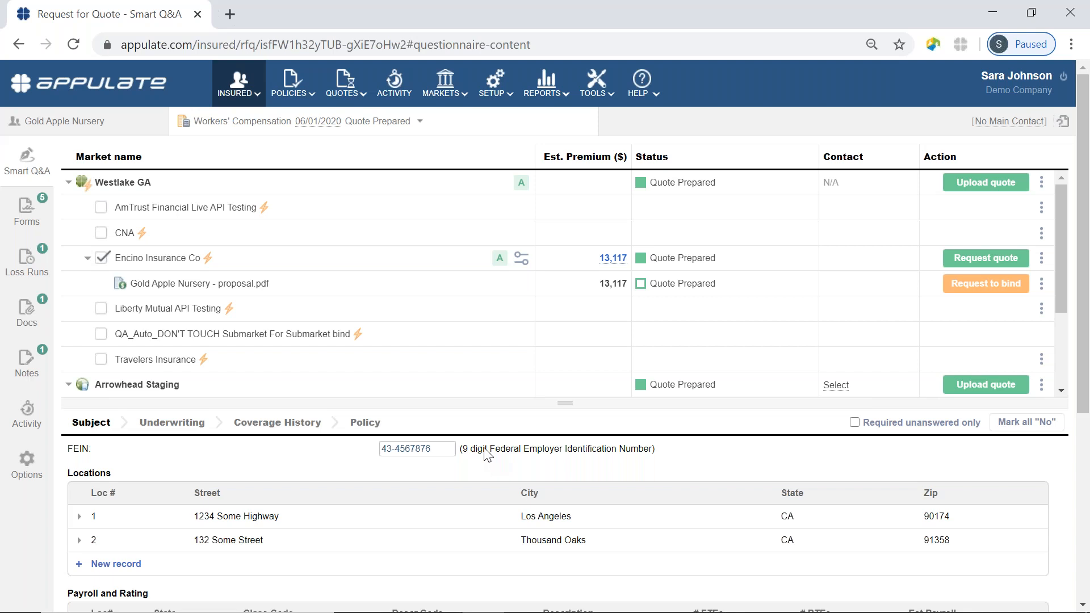
# Create a new request for quote with Automobile - Business as the insurance line.
pyautogui.click(420, 122)
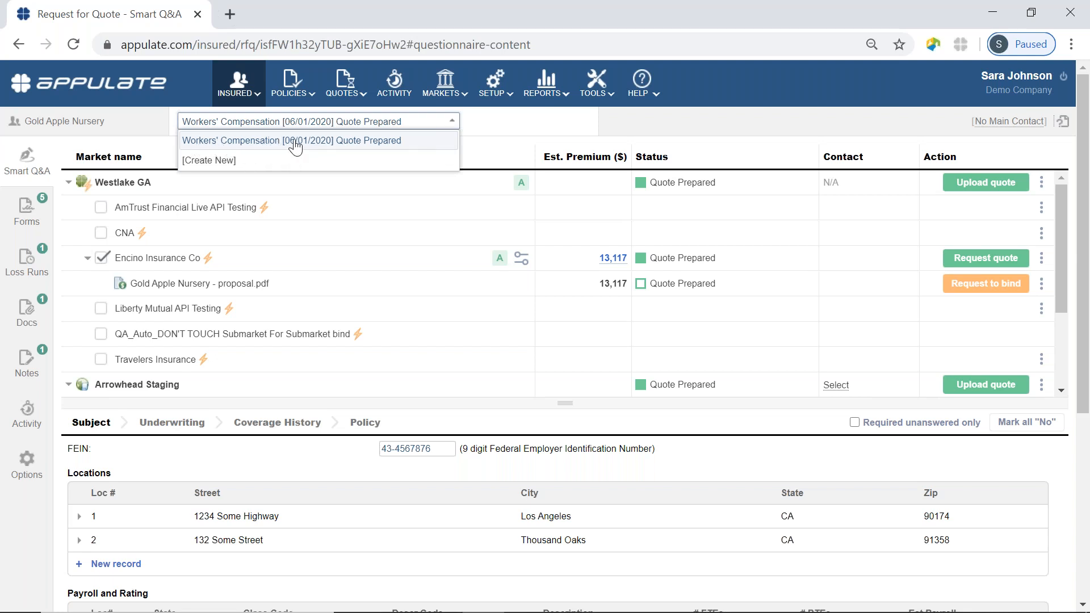
pyautogui.click(236, 163)
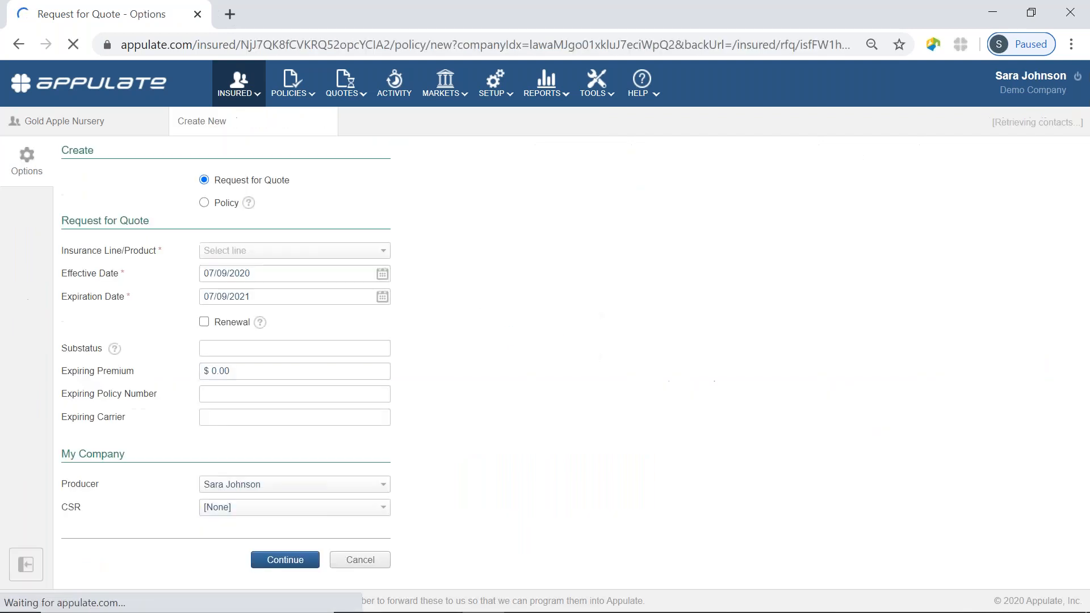
pyautogui.click(276, 251)
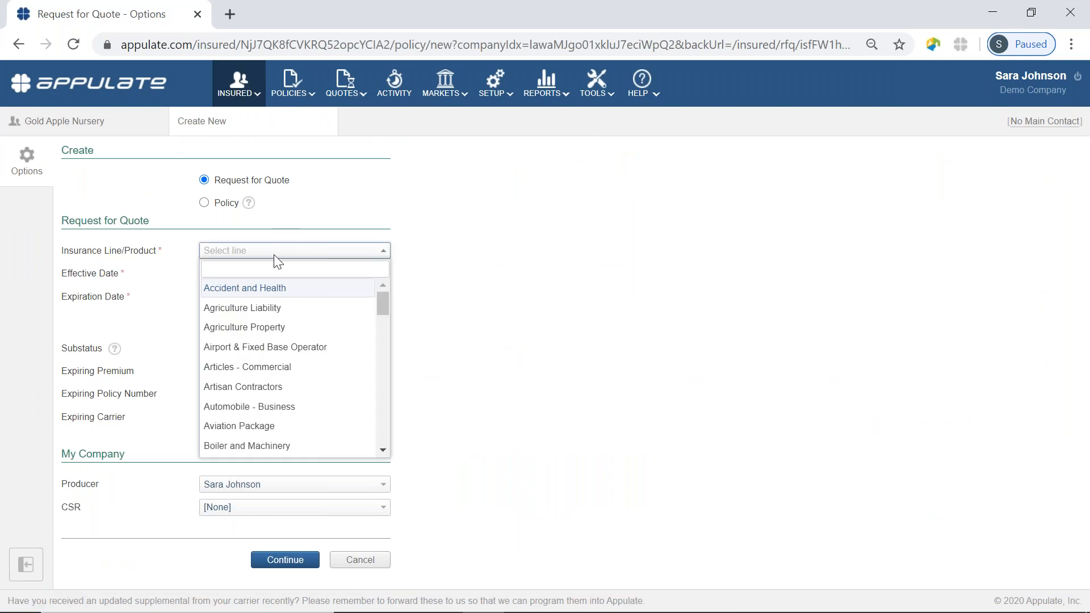
pyautogui.click(272, 407)
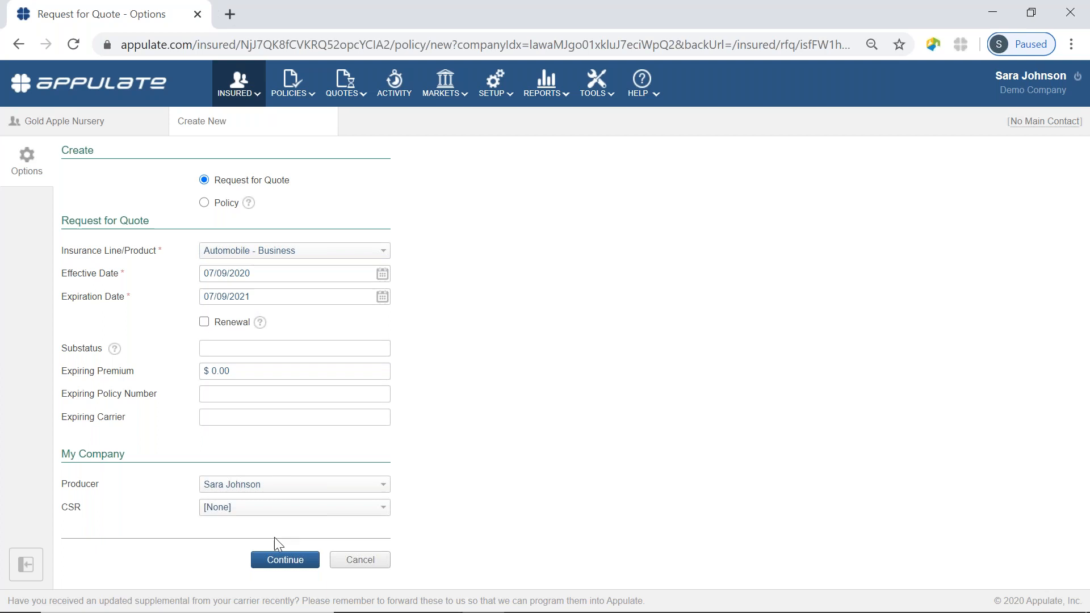
pyautogui.click(278, 565)
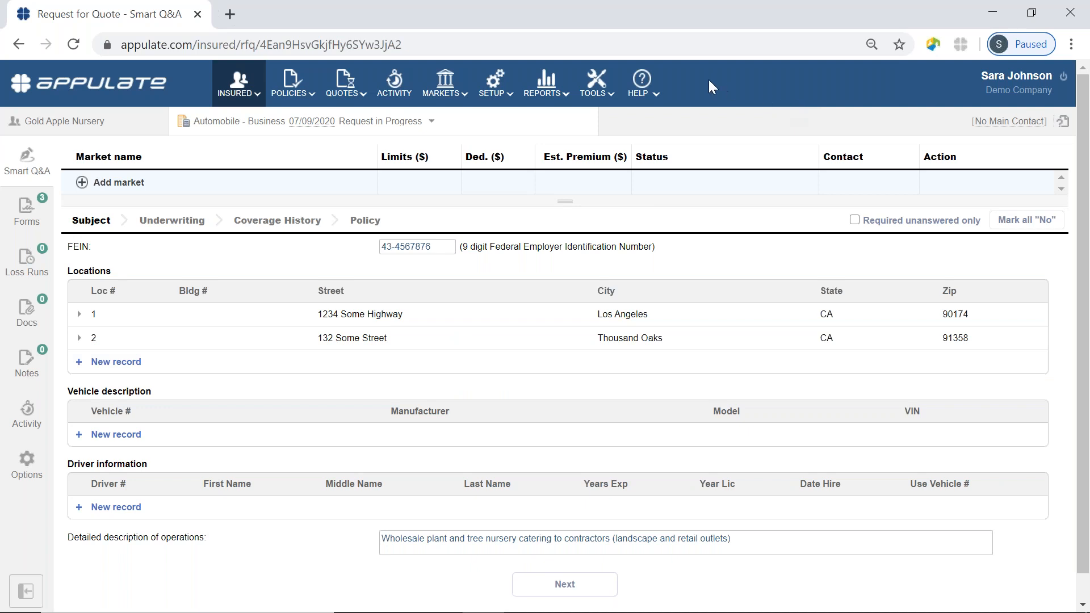
# Launch Appulate eLearning from the HELP menu's Training page.
pyautogui.click(651, 88)
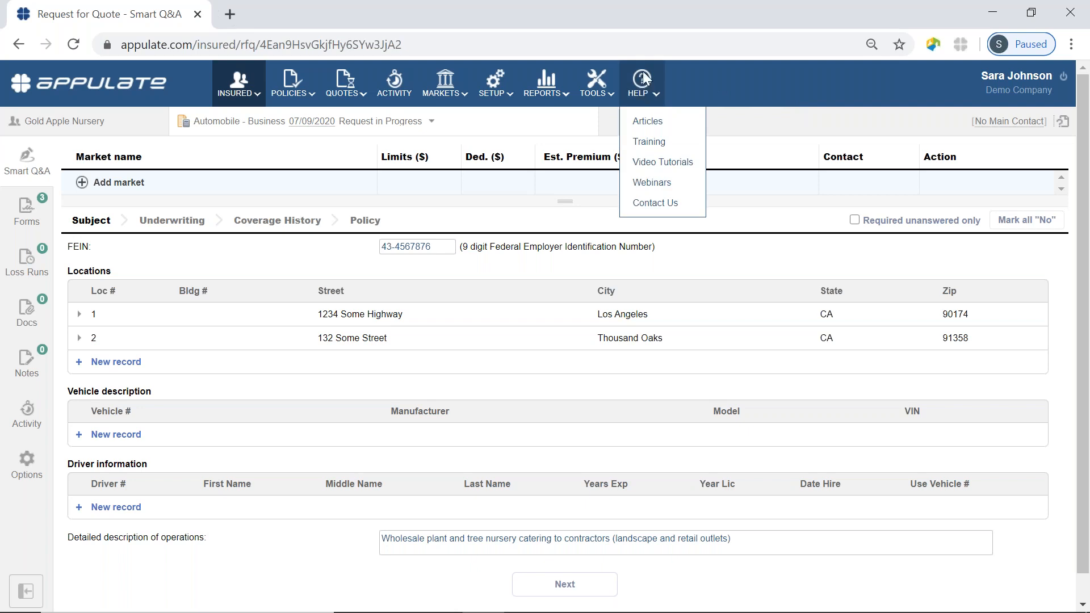
pyautogui.click(648, 142)
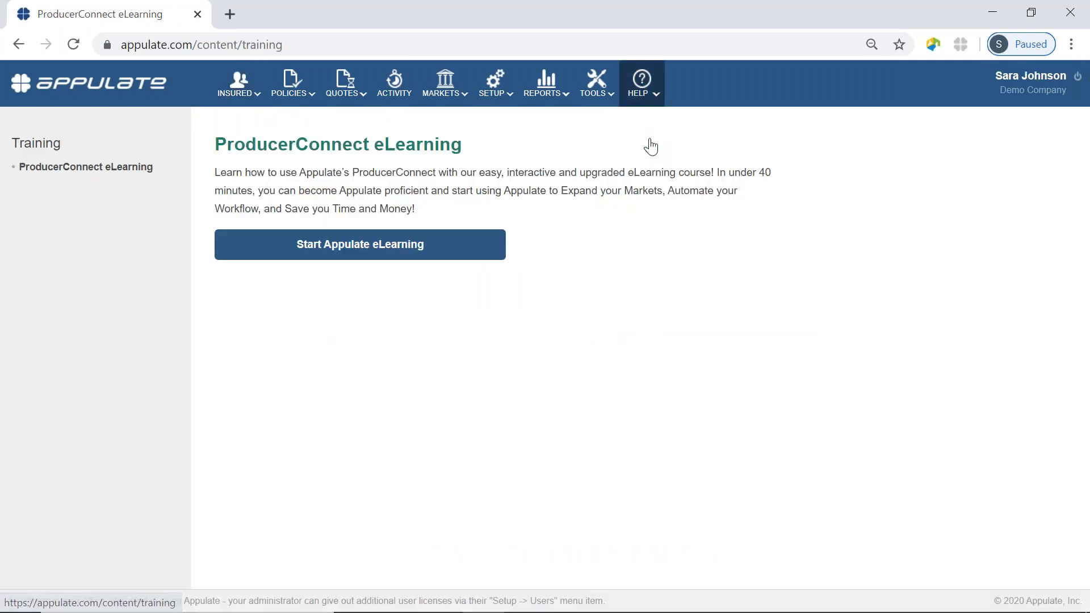
pyautogui.click(454, 251)
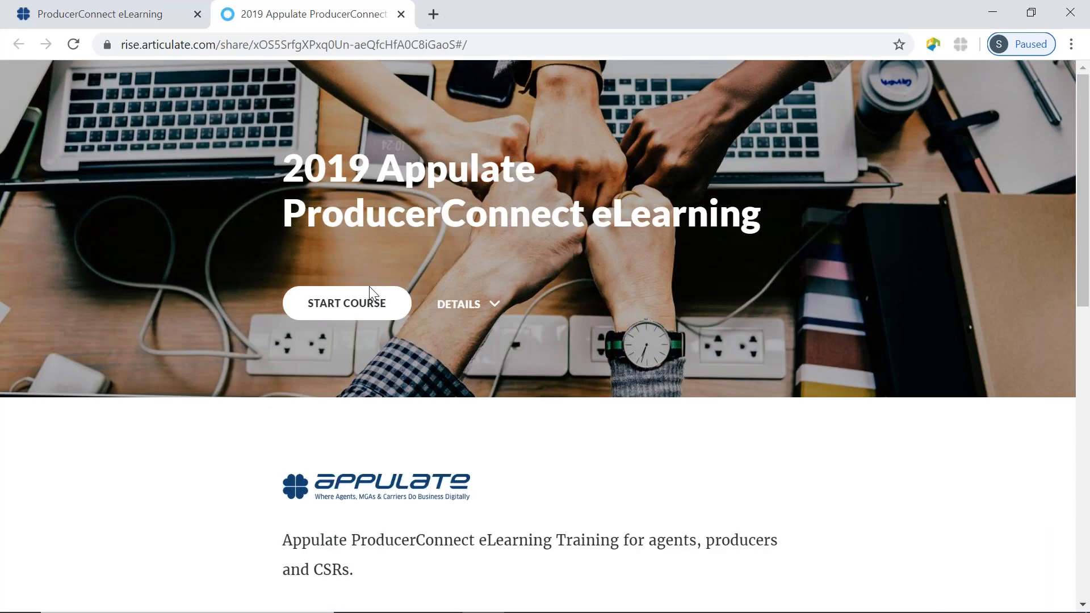
# Start the course at Lesson 1, 'Welcome to Appulate eLearning', and scroll through the lesson list.
pyautogui.click(364, 303)
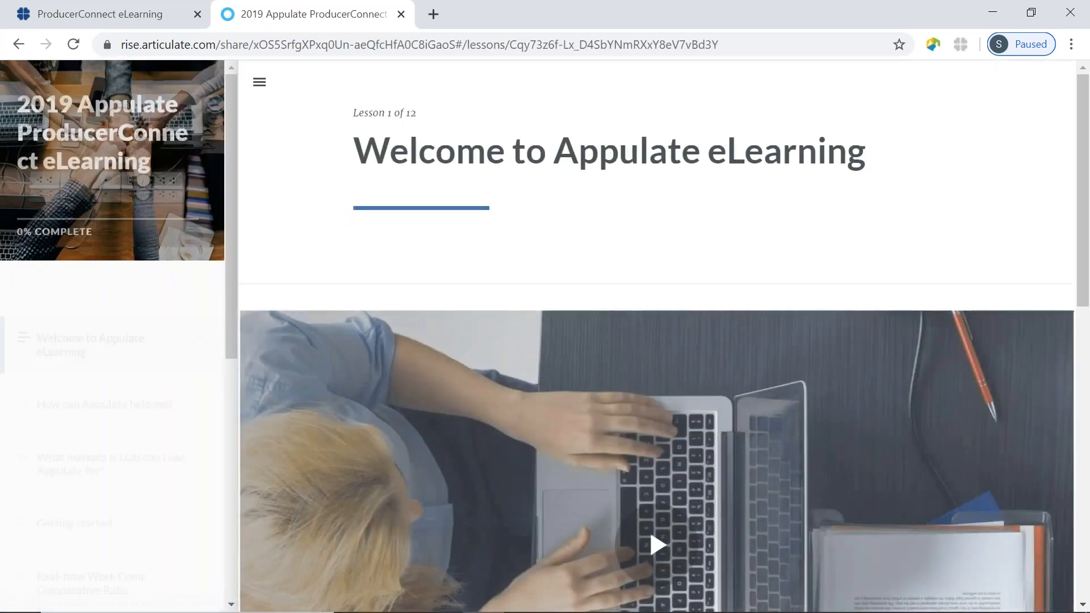
pyautogui.scroll(-3, 113, 340)
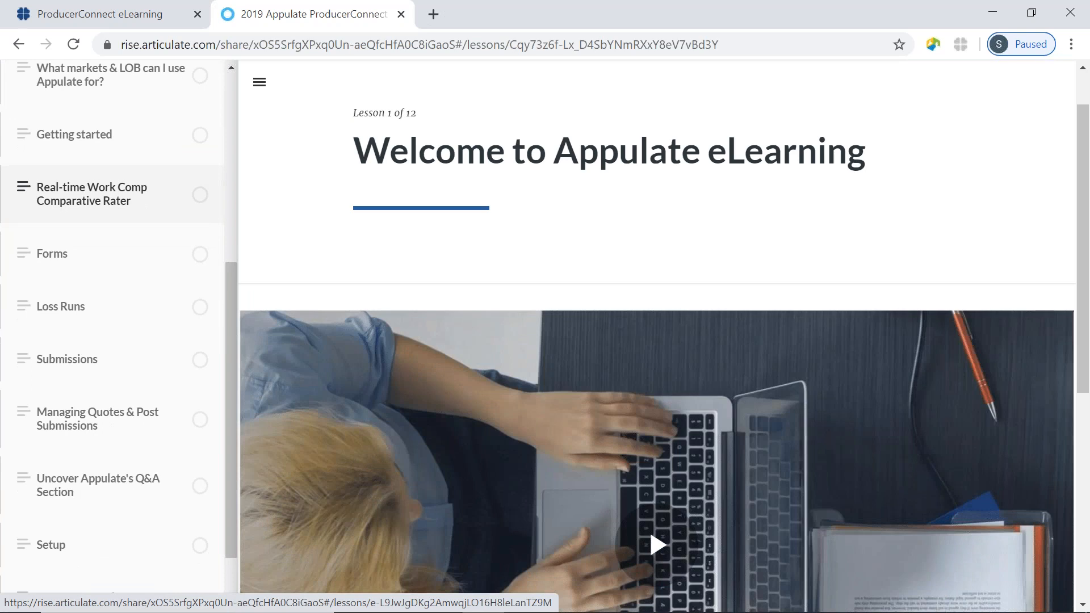
pyautogui.scroll(-2, 85, 418)
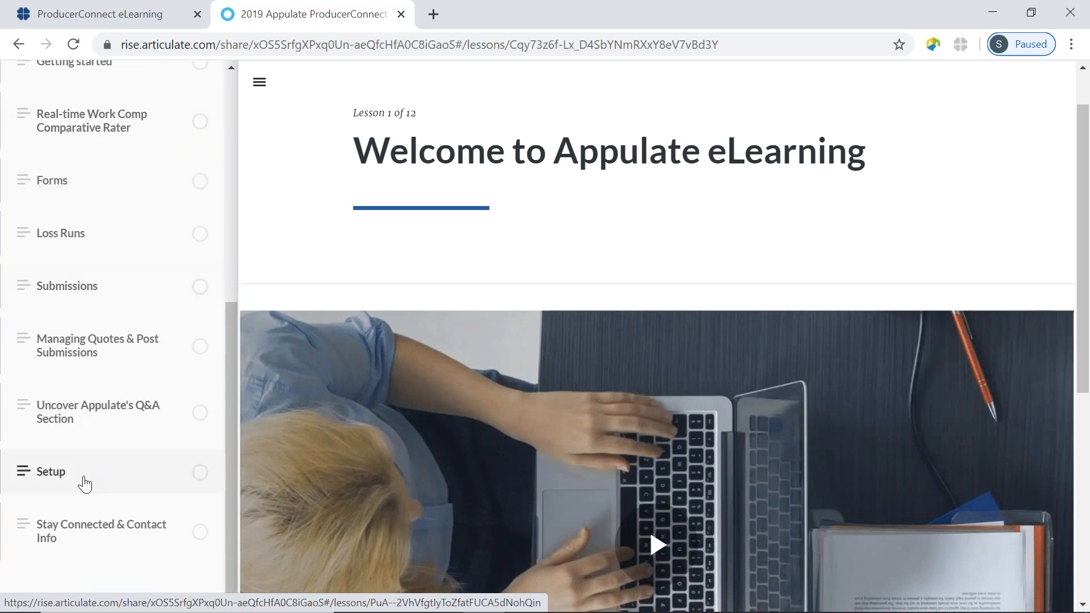
pyautogui.scroll(7, 85, 482)
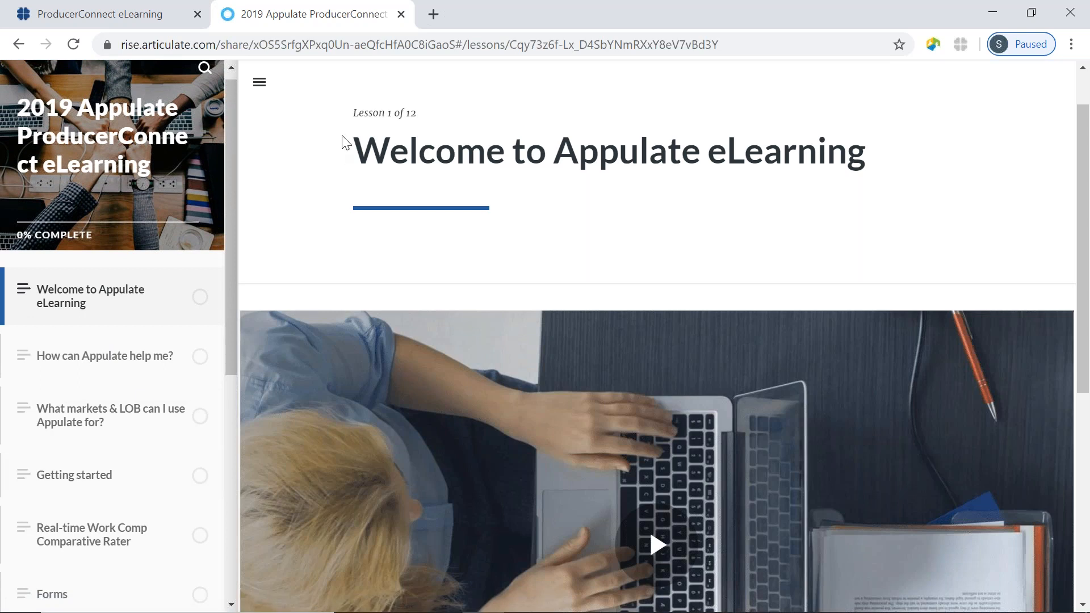
# Close the eLearning course and browse Appulate's Video Tutorials page.
pyautogui.click(401, 15)
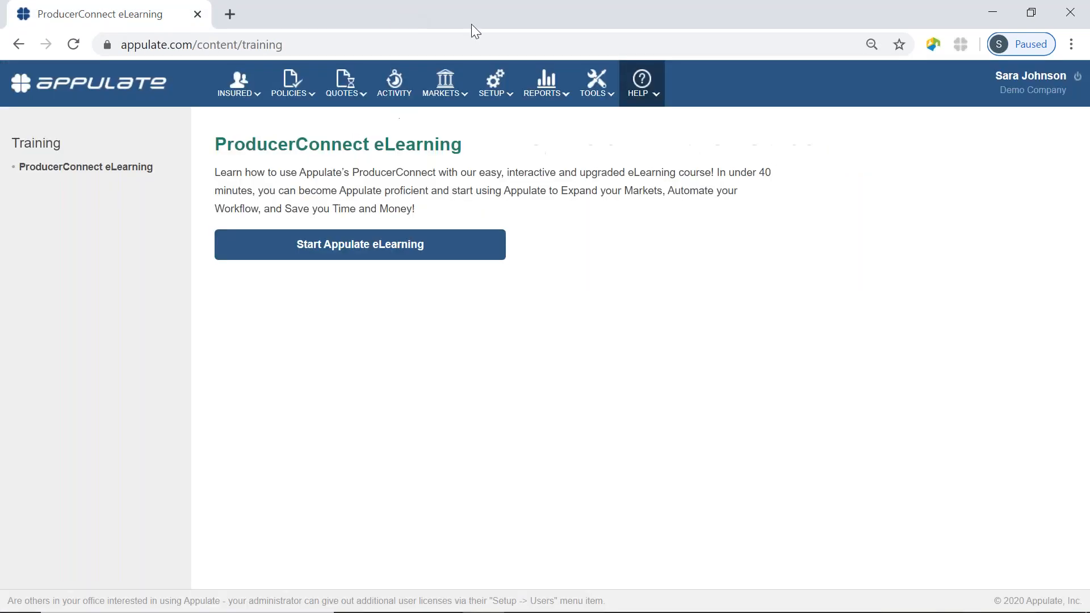
pyautogui.moveTo(646, 100)
pyautogui.click(669, 168)
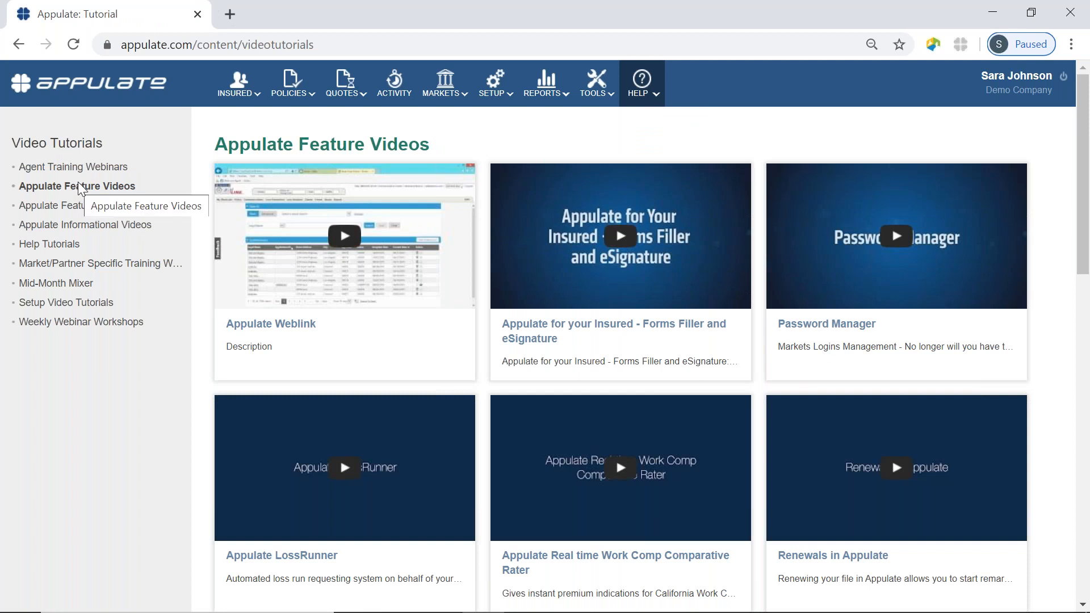
pyautogui.scroll(-2, 620, 338)
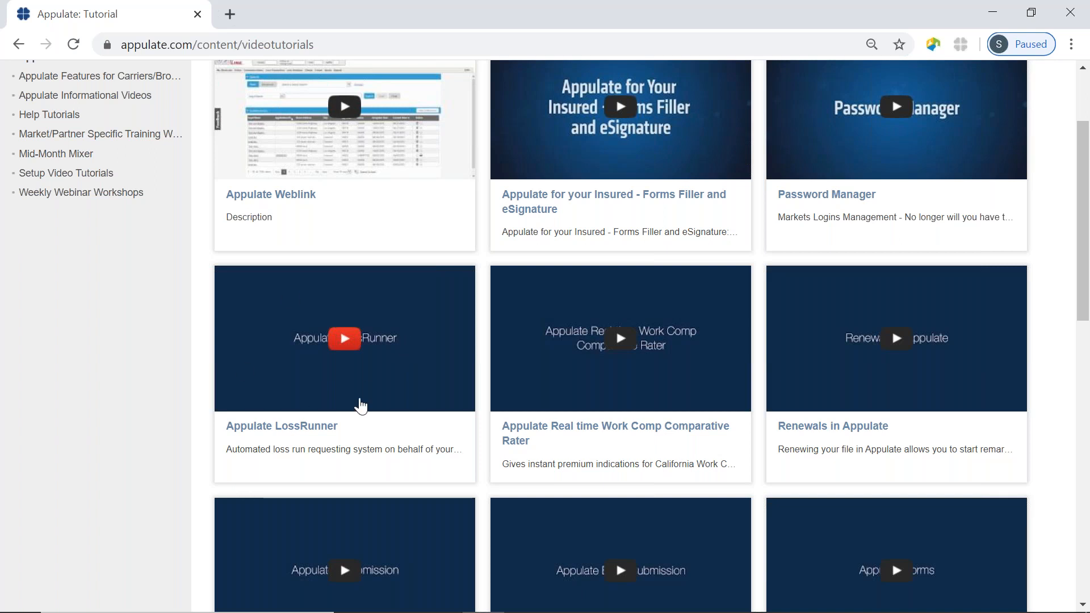
pyautogui.scroll(3, 359, 405)
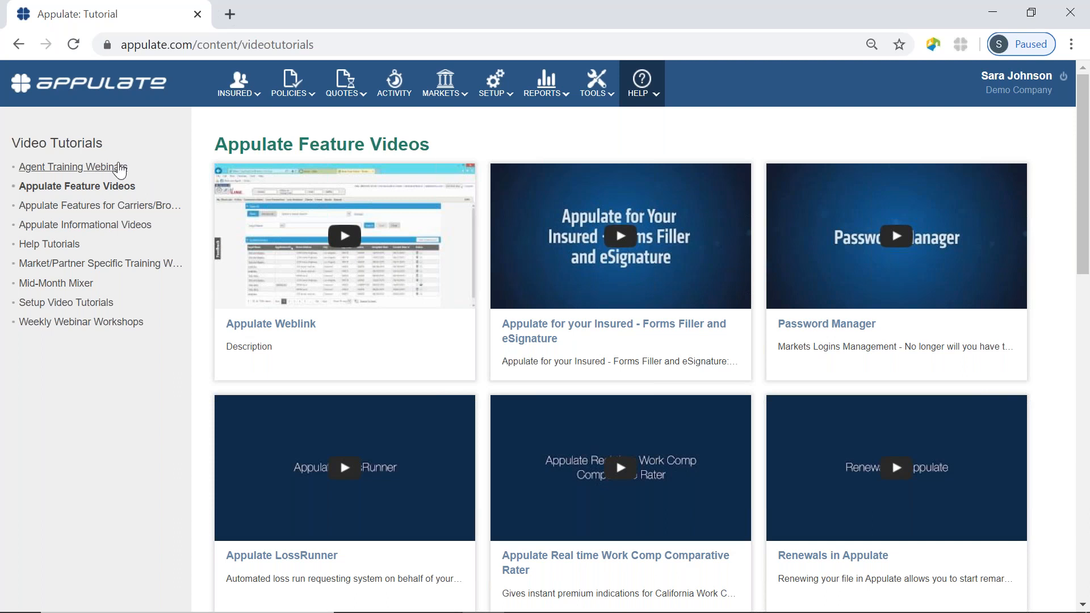
# Show the Agent Training Webinars category and look over its webinar thumbnails.
pyautogui.click(87, 169)
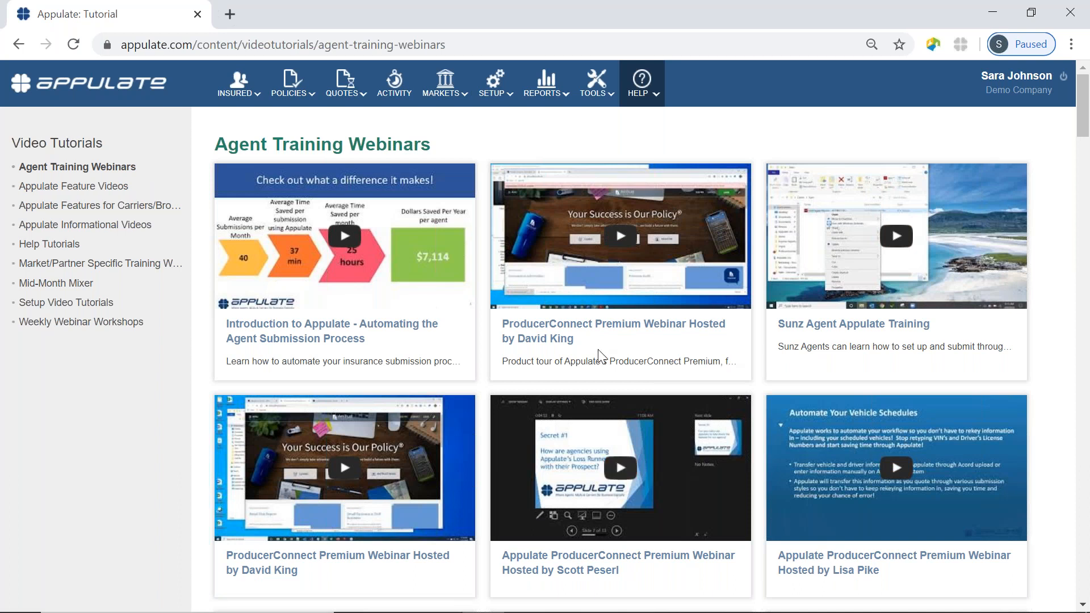
pyautogui.scroll(-3, 598, 355)
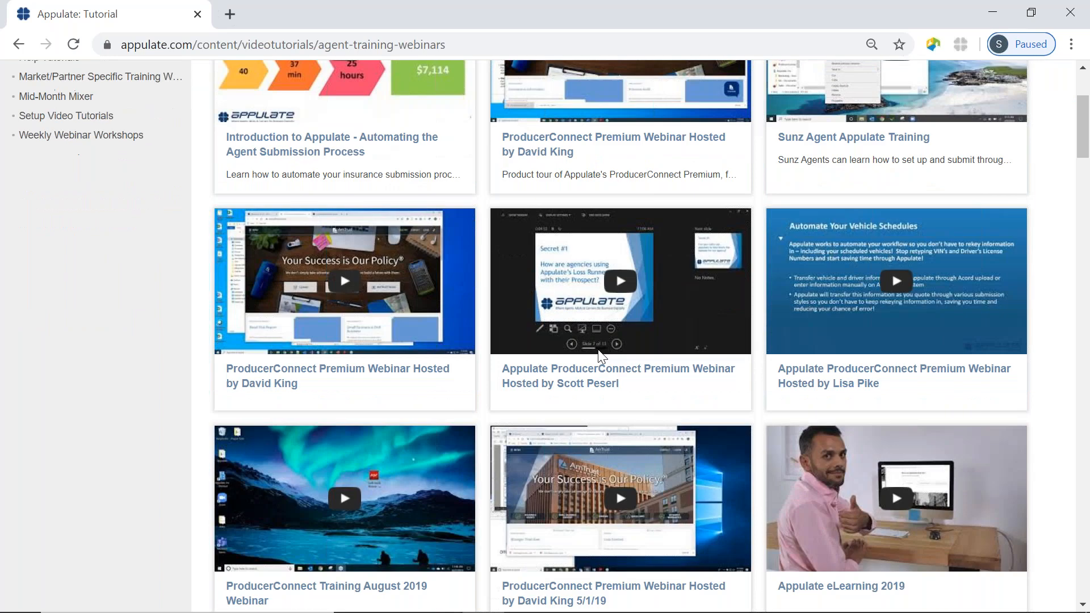
pyautogui.scroll(5, 602, 355)
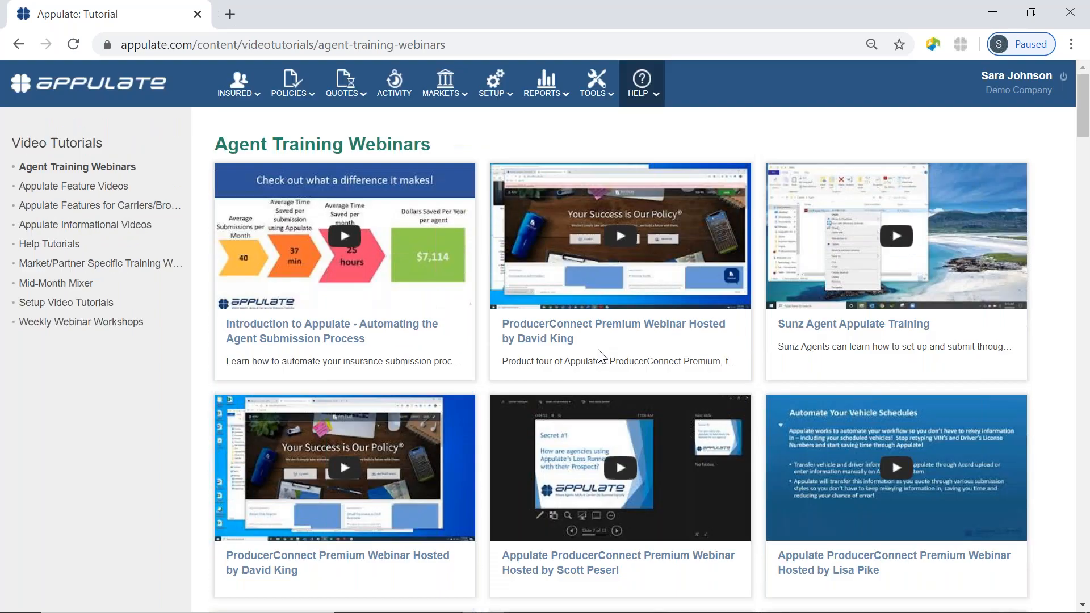
pyautogui.click(640, 78)
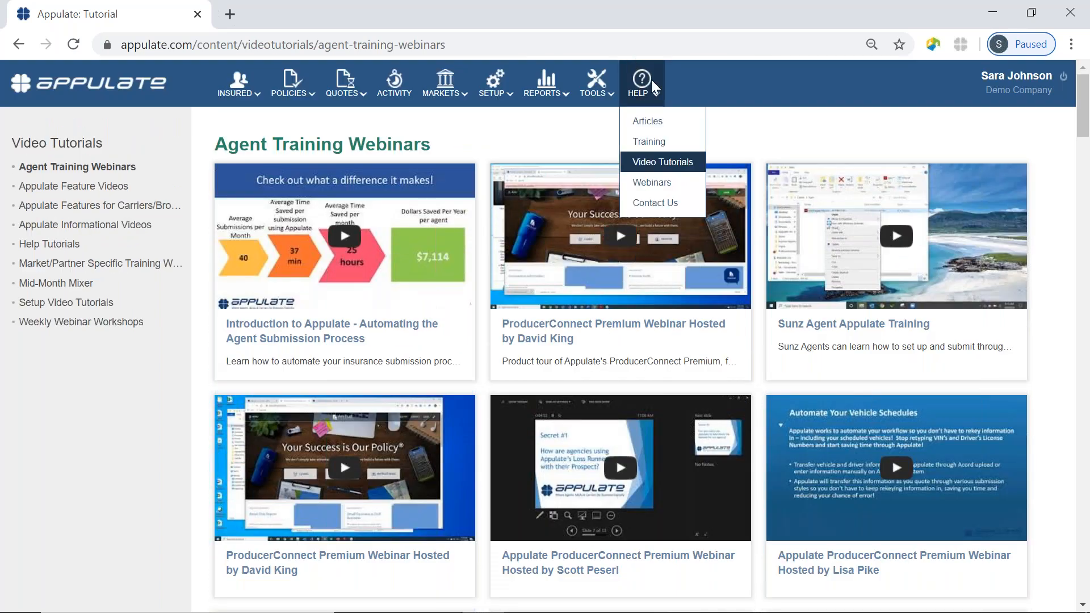
pyautogui.click(647, 184)
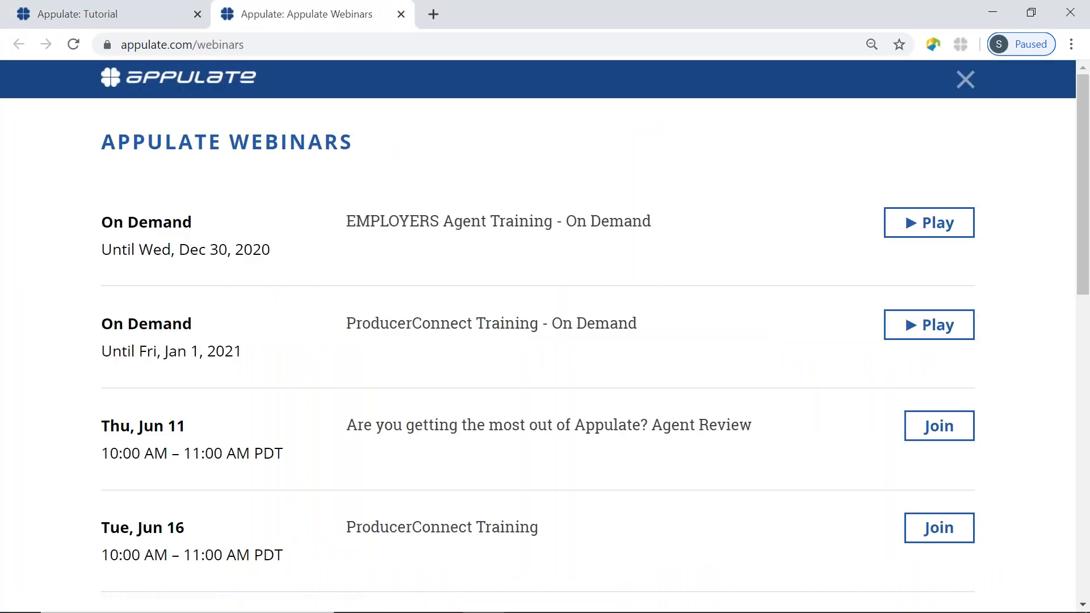
pyautogui.scroll(-3, 441, 175)
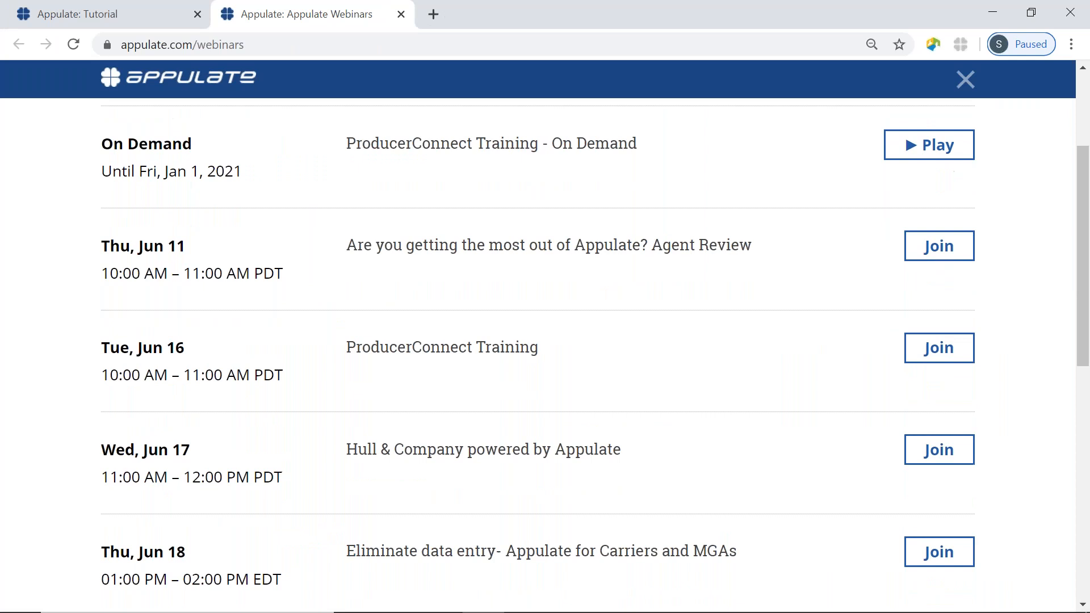
pyautogui.scroll(3, 440, 175)
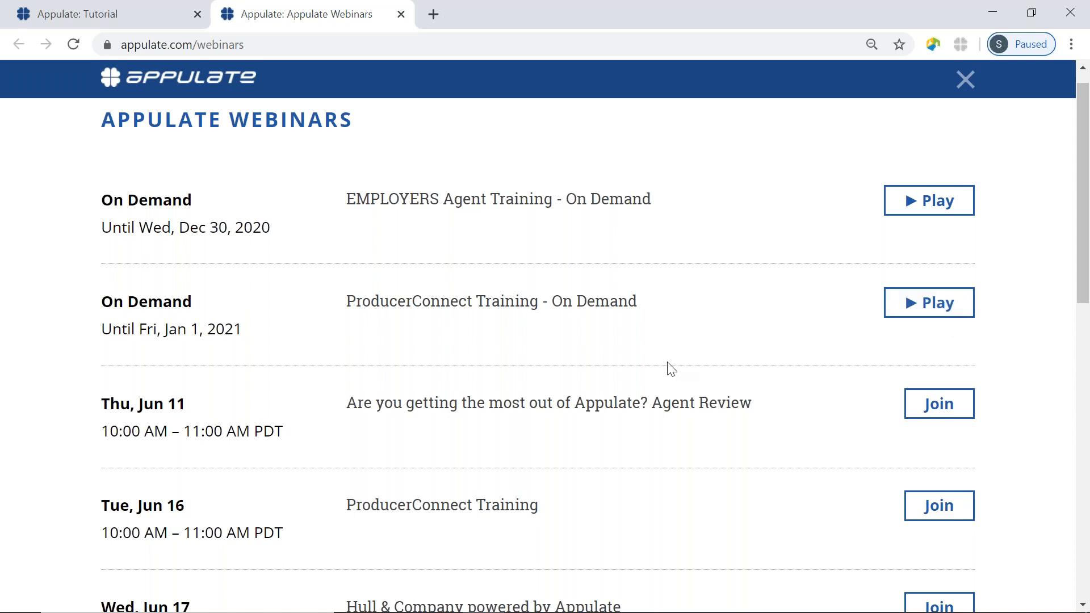
pyautogui.scroll(-3, 670, 368)
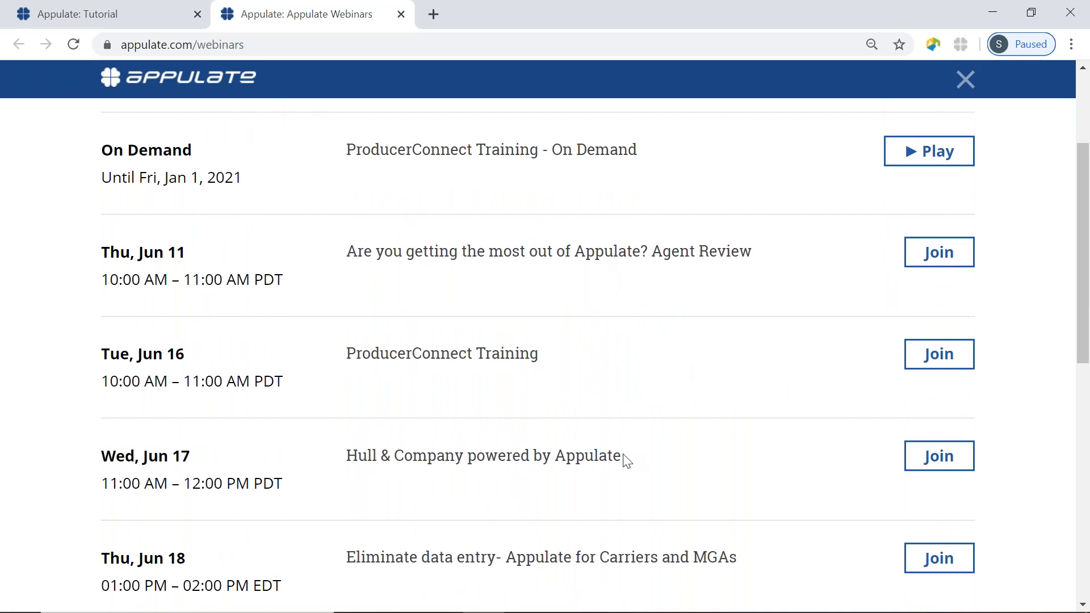
pyautogui.scroll(-5, 625, 457)
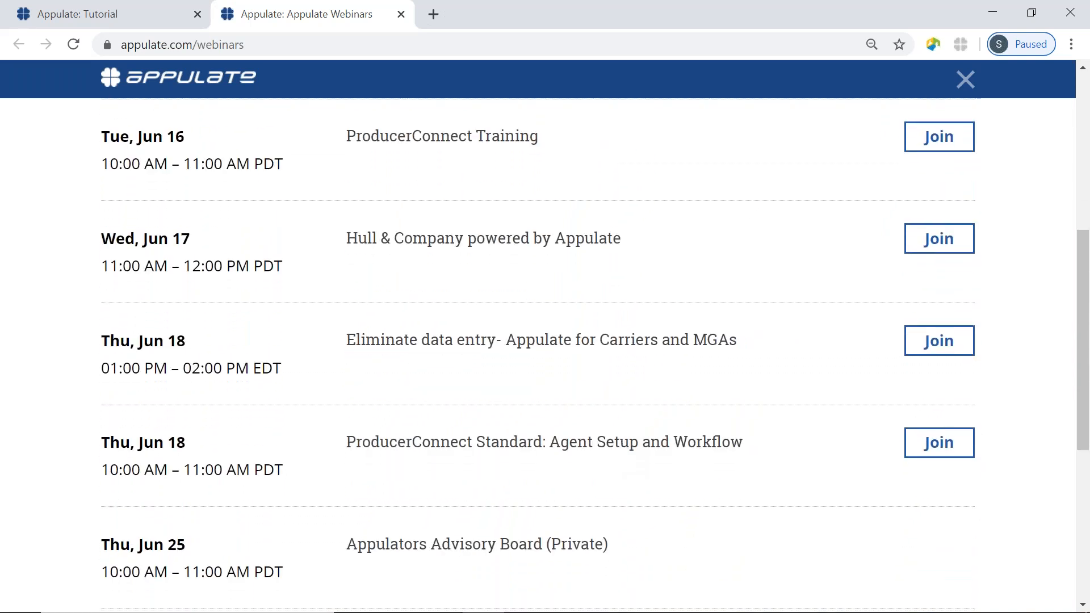
pyautogui.scroll(-3, 588, 354)
pyautogui.scroll(3, 588, 355)
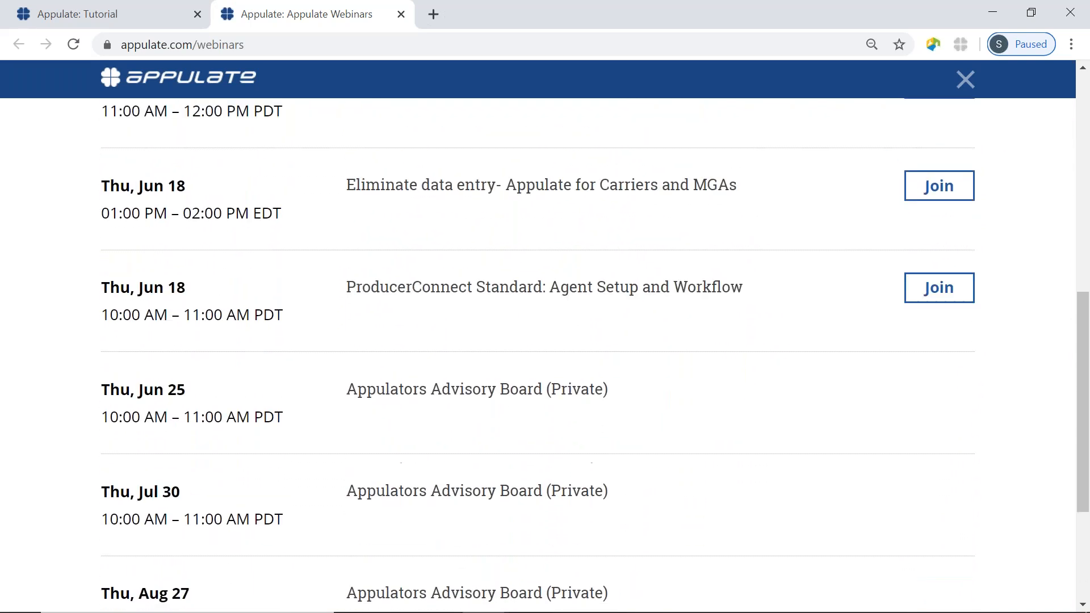
pyautogui.scroll(3, 588, 355)
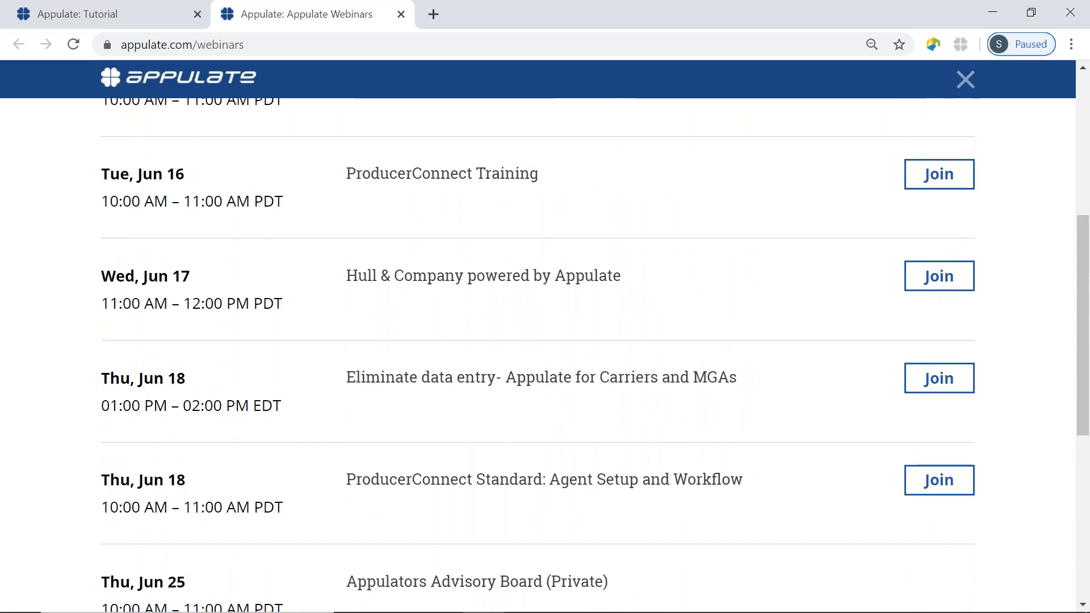
pyautogui.scroll(1, 588, 355)
pyautogui.scroll(1, 588, 355)
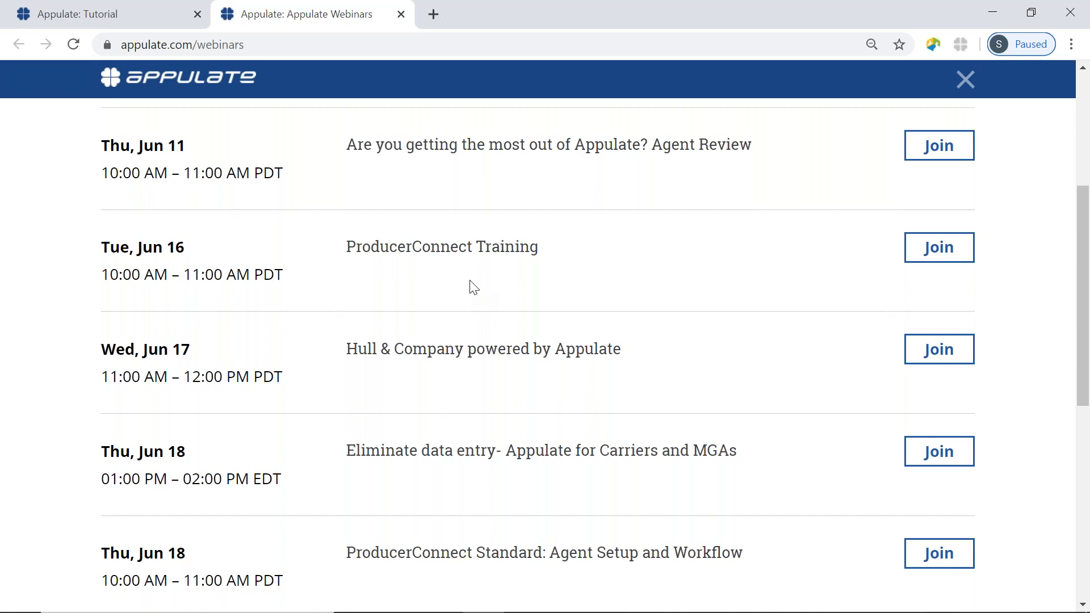
pyautogui.scroll(4, 474, 287)
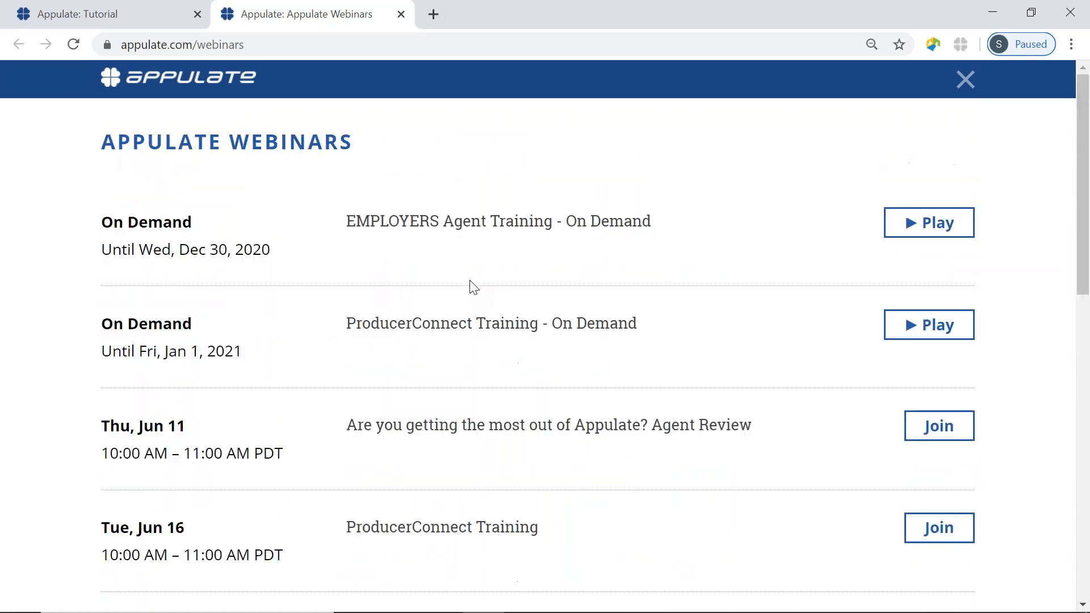
pyautogui.click(401, 14)
pyautogui.moveTo(642, 91)
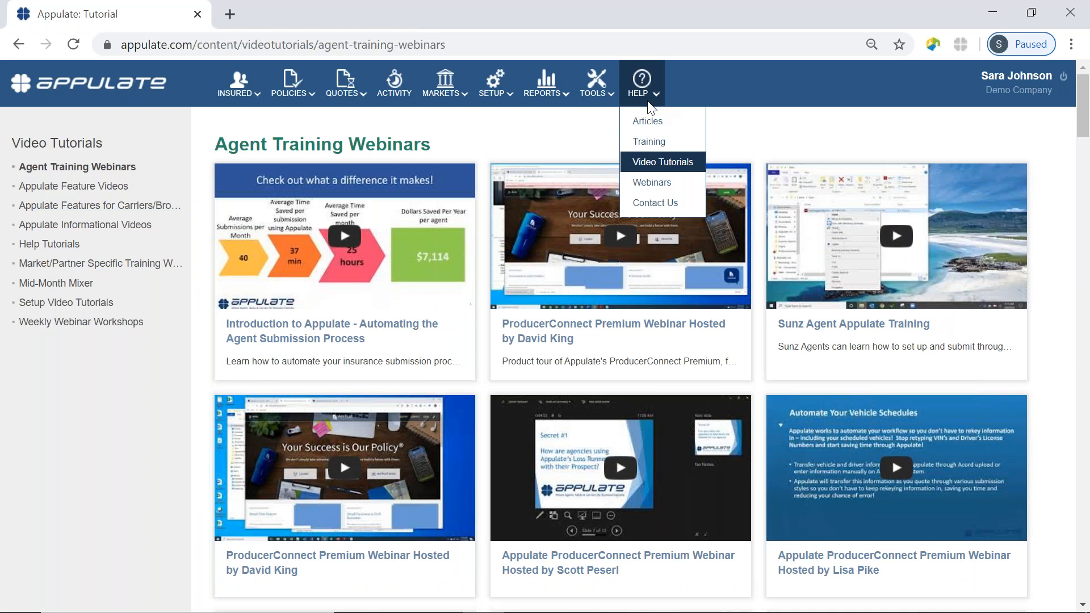
# Open the Contact Us form and expand its Type of Request list.
pyautogui.click(661, 210)
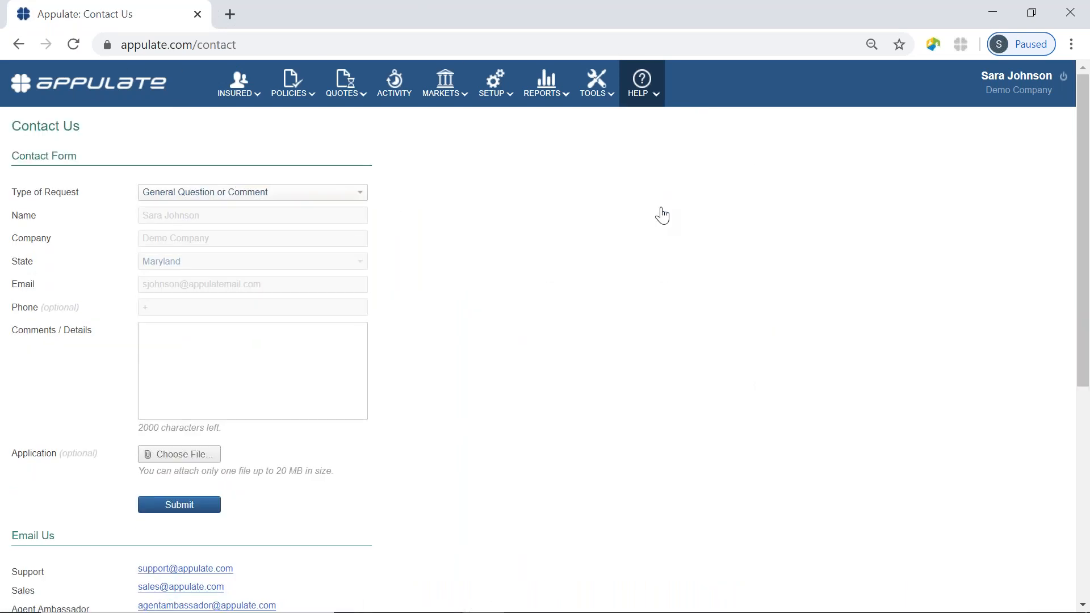
pyautogui.click(358, 194)
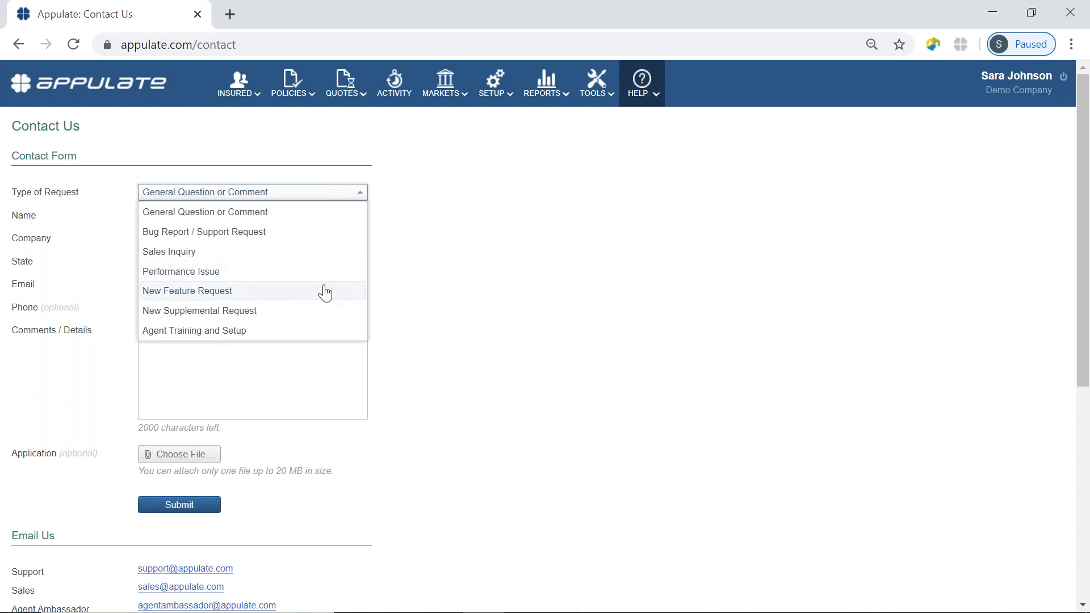
# Close the Type of Request list, leaving General Question or Comment selected.
pyautogui.click(466, 339)
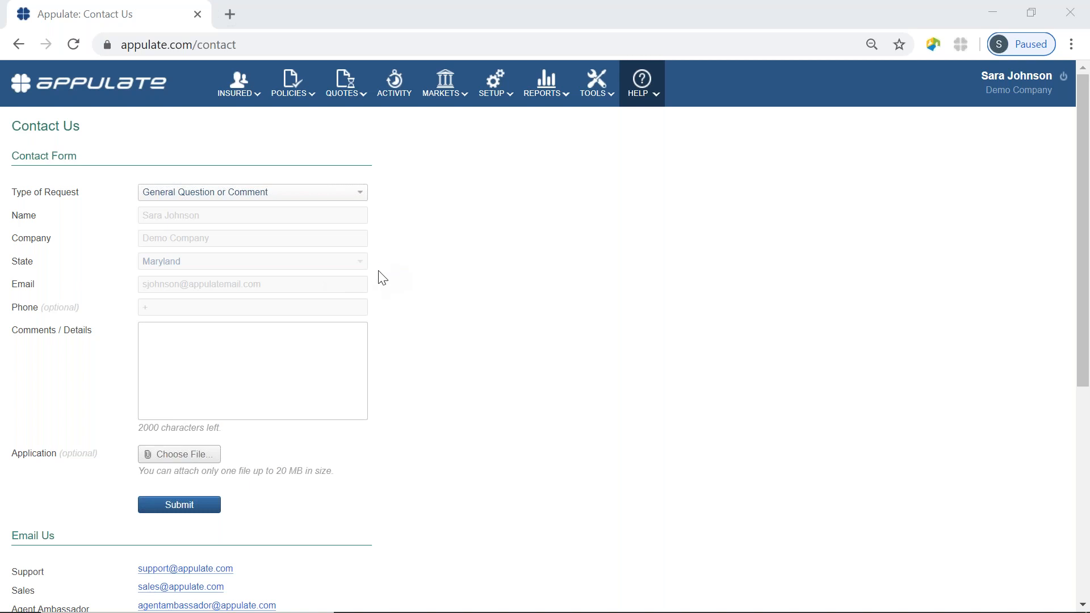
# Load youtube.com/appulate in a new browser tab to reach Appulate's YouTube channel.
pyautogui.click(344, 90)
pyautogui.click(231, 14)
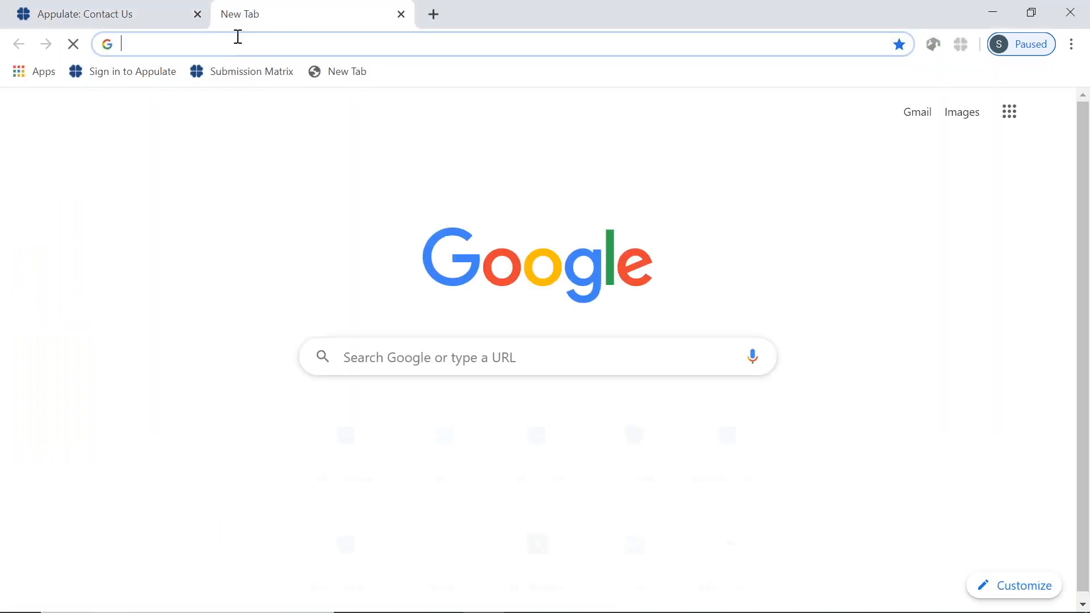
pyautogui.click(238, 39)
pyautogui.write('youtube')
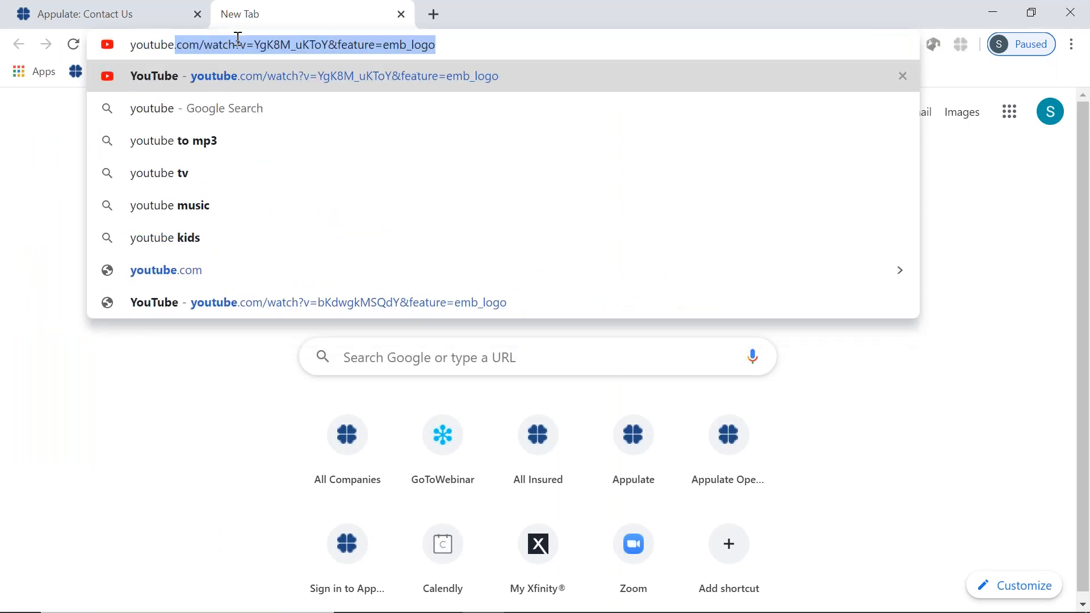
pyautogui.write('.com/appulate')
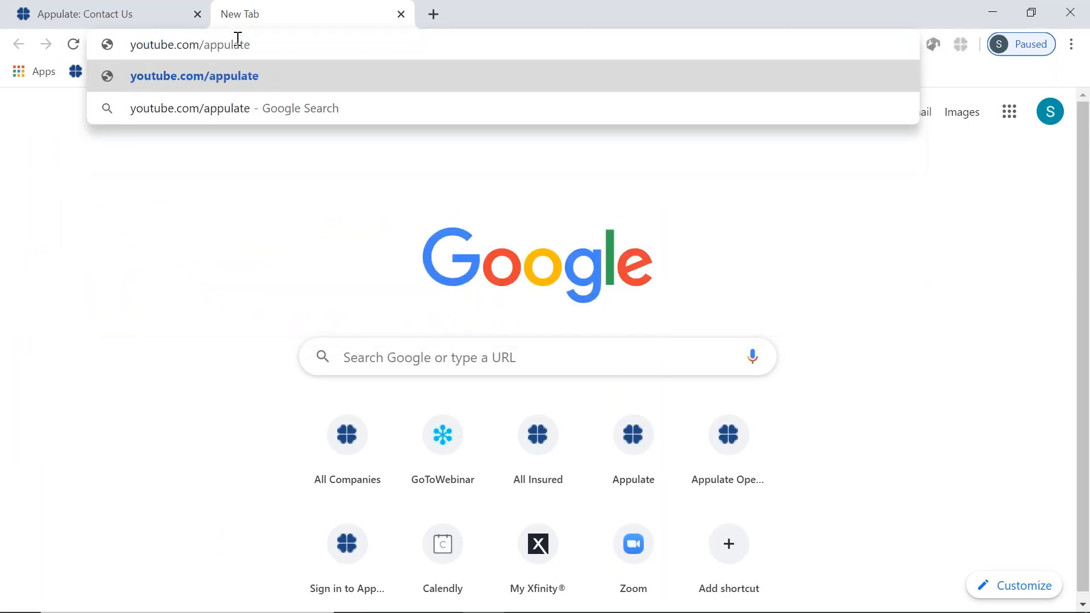
pyautogui.press('Return')
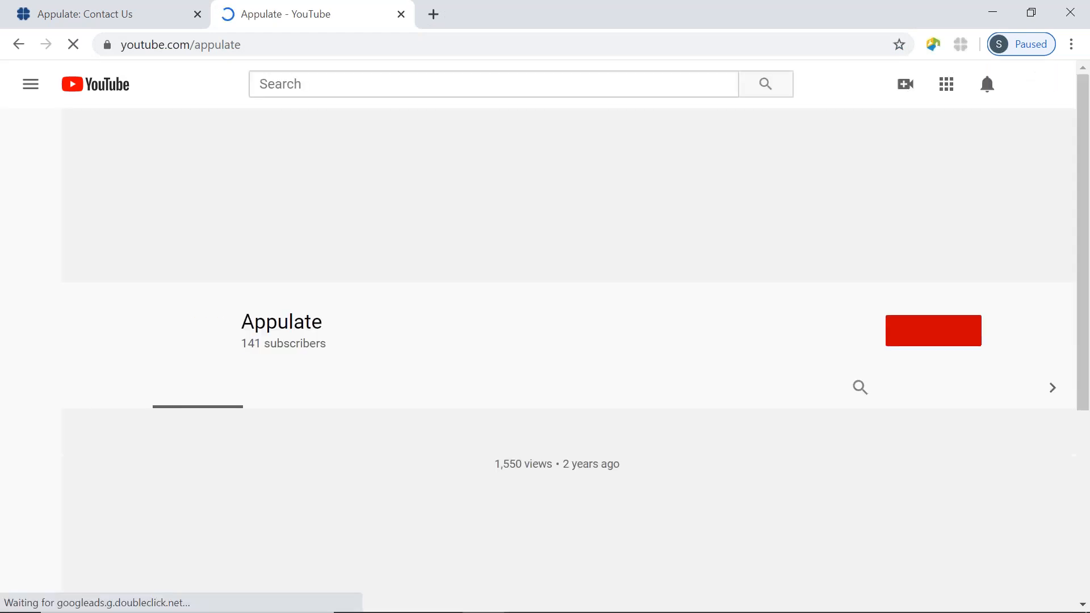
# Browse the Appulate channel page (141 subscribers), then go back to the Contact Us form.
pyautogui.scroll(-1, 653, 419)
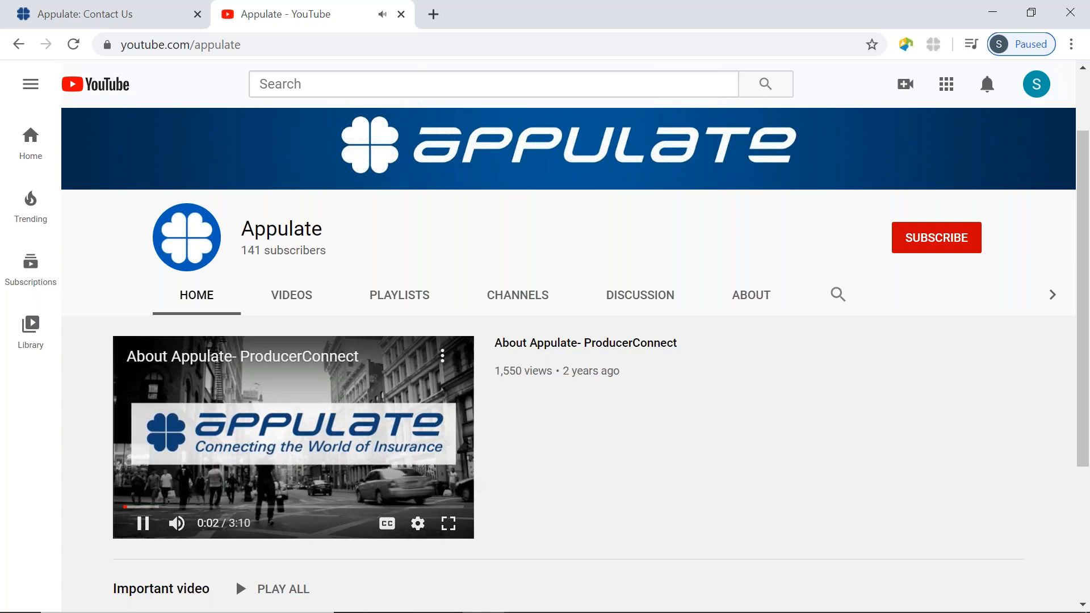
pyautogui.scroll(-2, 545, 397)
pyautogui.scroll(-1, 545, 397)
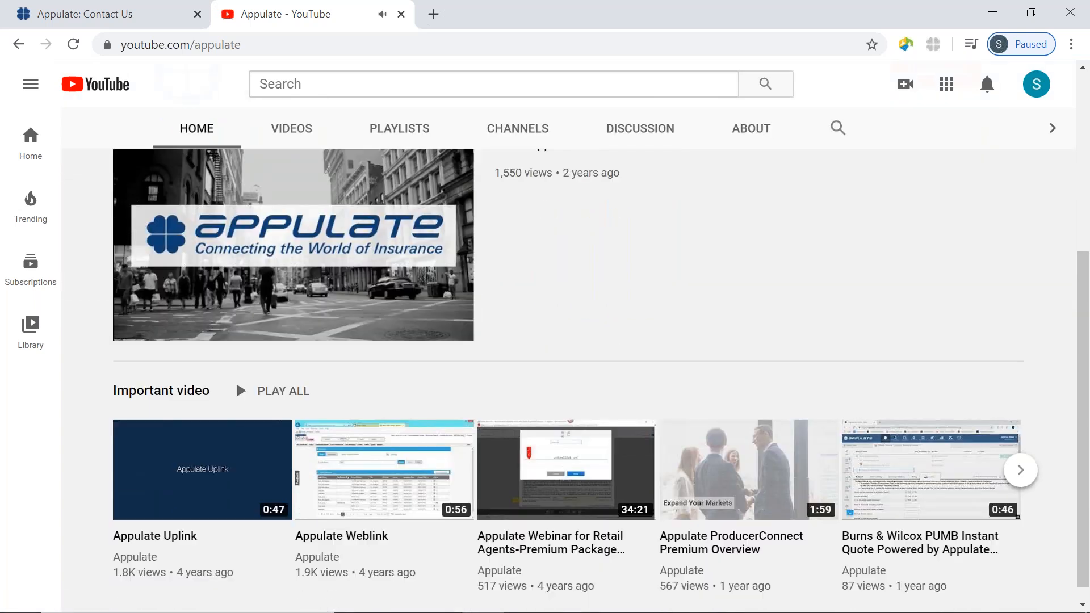
pyautogui.scroll(2, 545, 380)
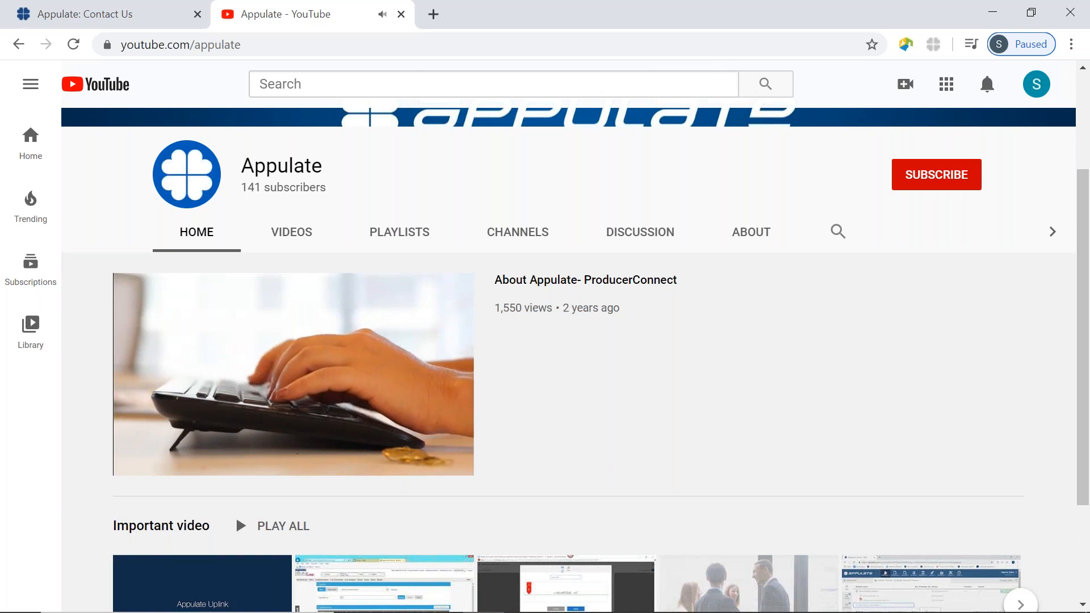
pyautogui.scroll(1, 236, 515)
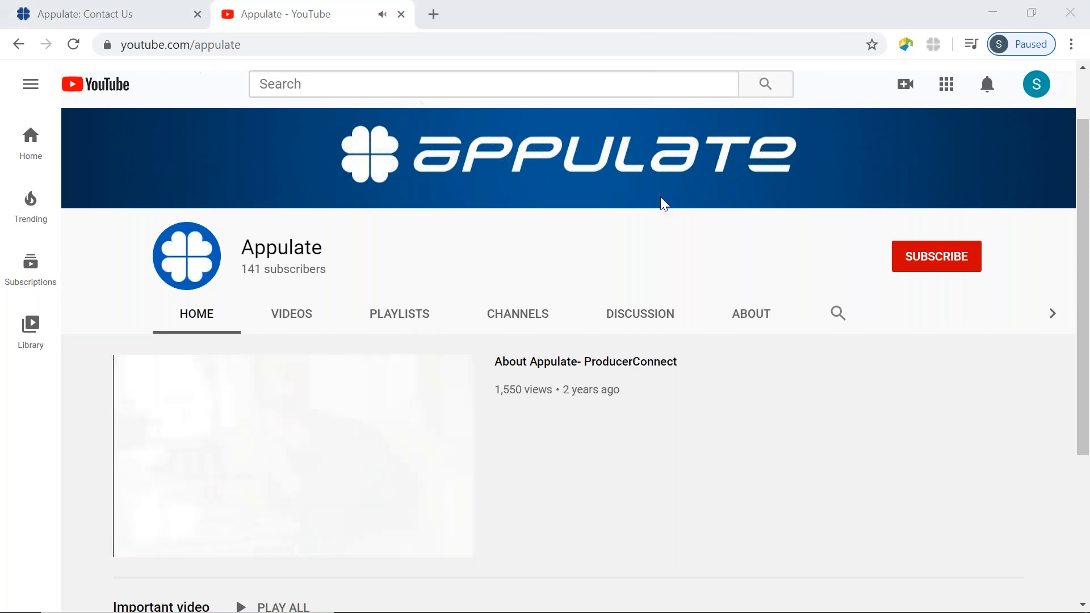
pyautogui.click(165, 17)
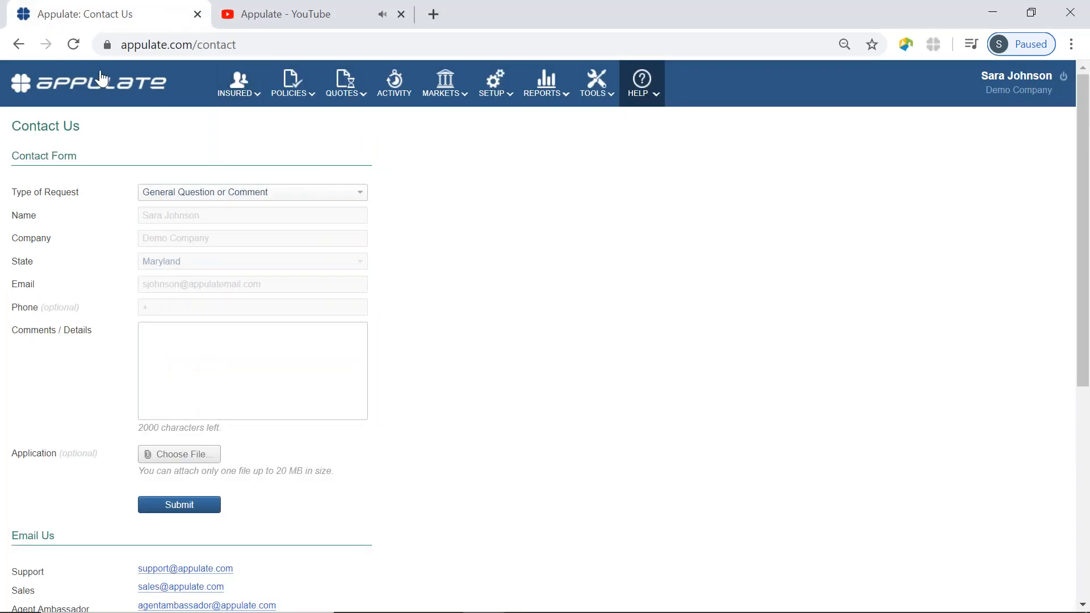